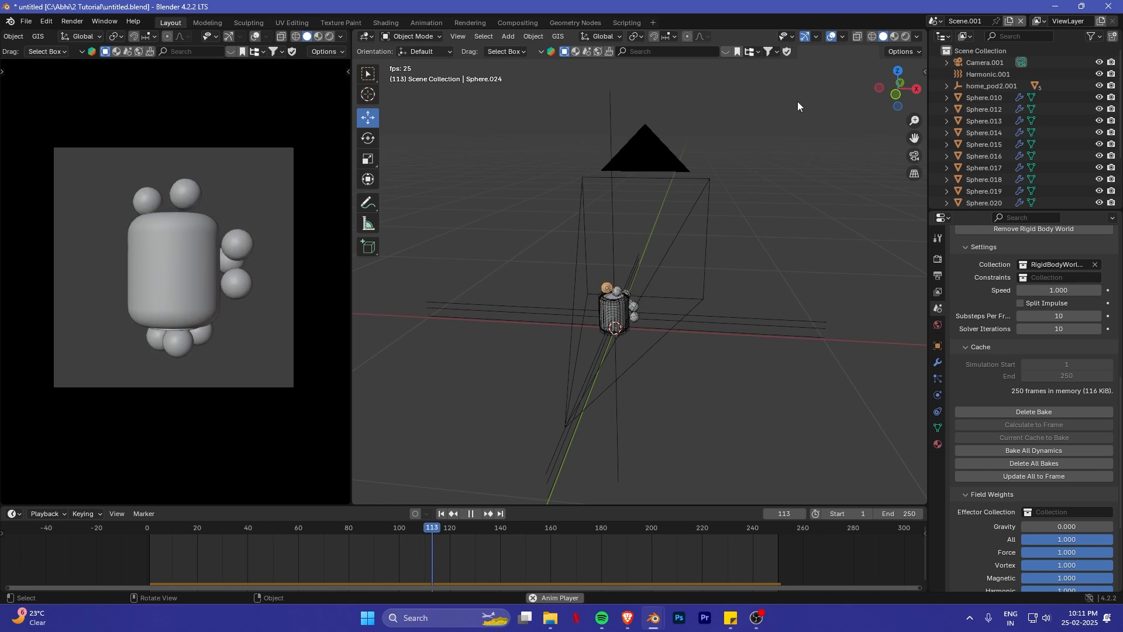
- Stop the sphere simulation playback and return the timeline to the first frame
{"action": "scroll", "coordinate": [645, 345], "scroll_direction": "up", "scroll_amount": 5}
{"action": "scroll", "coordinate": [678, 345], "scroll_direction": "down", "scroll_amount": 2}
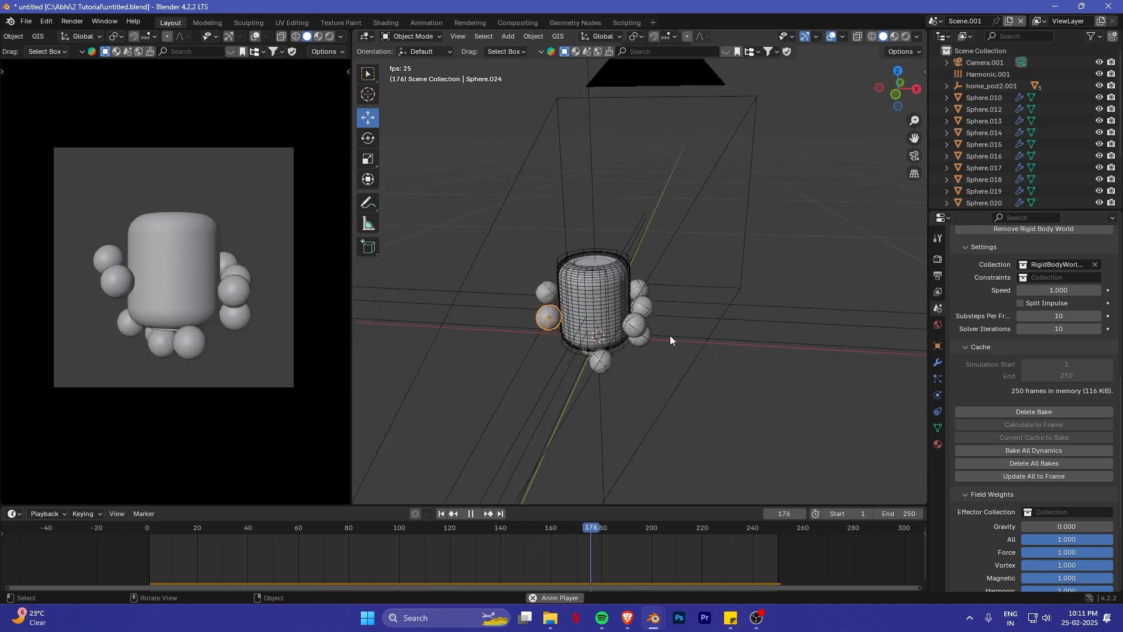
{"action": "scroll", "coordinate": [662, 292], "scroll_direction": "down", "scroll_amount": 3}
{"action": "middle_click_drag", "start_coordinate": [829, 285], "coordinate": [617, 244], "text": "shift"}
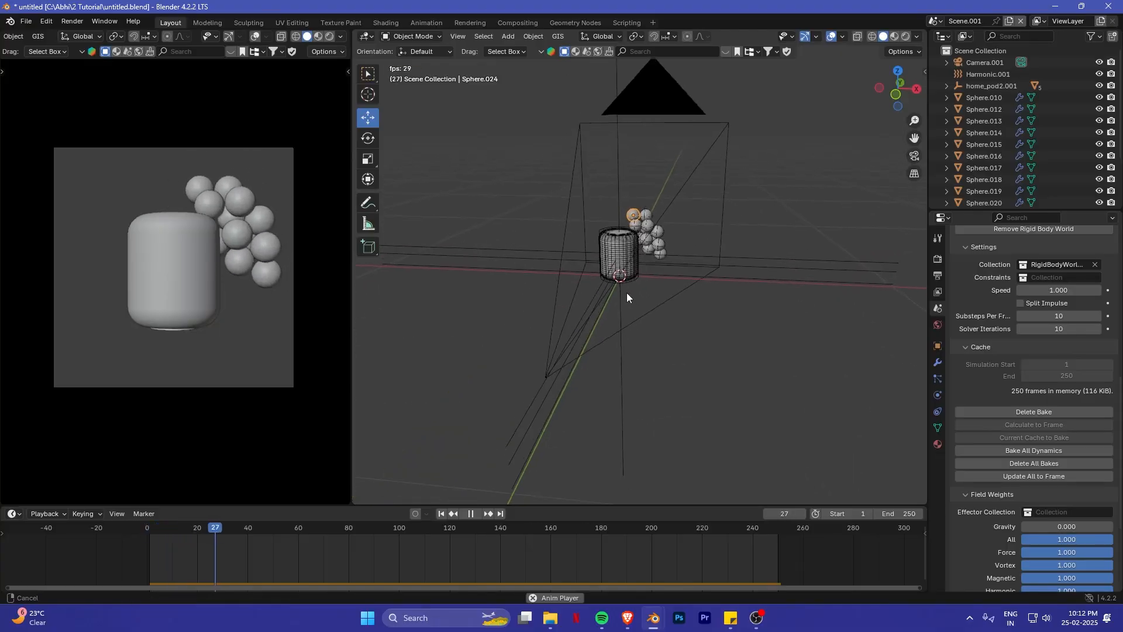
{"action": "scroll", "coordinate": [627, 293], "scroll_direction": "up", "scroll_amount": 3}
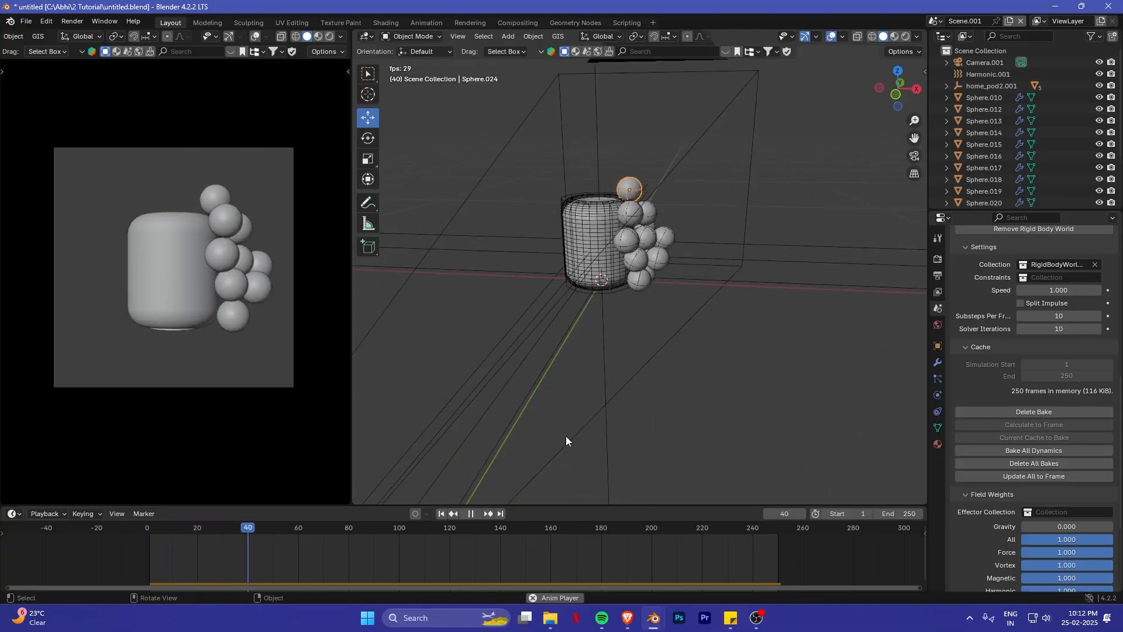
{"action": "left_click", "coordinate": [468, 514]}
{"action": "left_click", "coordinate": [451, 513]}
{"action": "scroll", "coordinate": [654, 264], "scroll_direction": "up", "scroll_amount": 5}
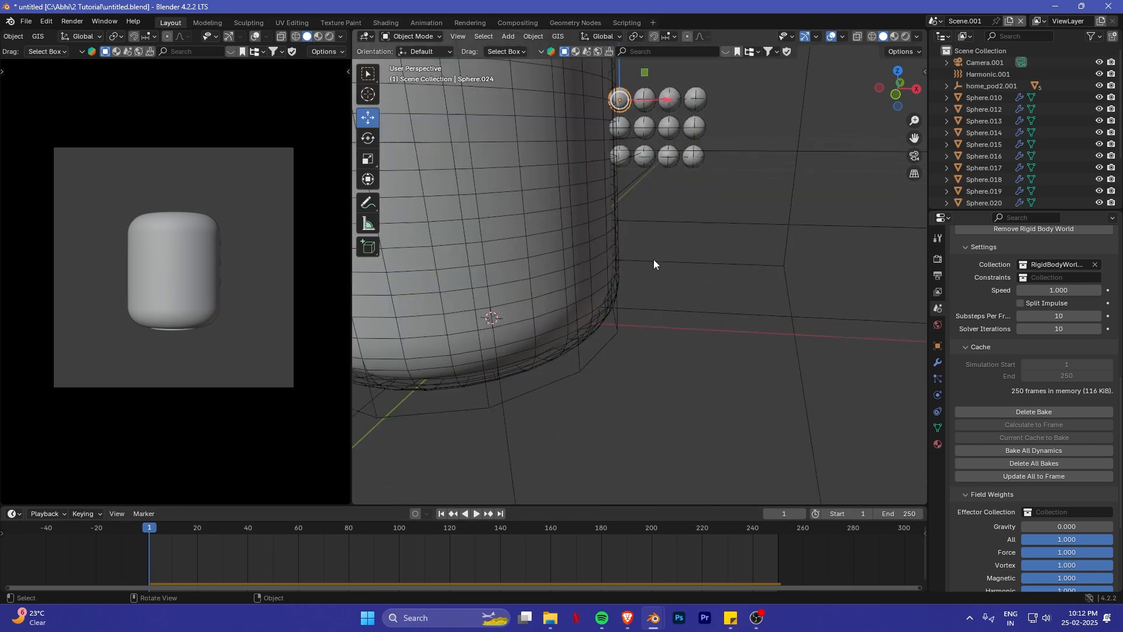
- Select the home_pod2.001 empty and rotate the speaker freehand so its top leans left and toward the camera
{"action": "left_click", "coordinate": [656, 220]}
{"action": "scroll", "coordinate": [655, 219], "scroll_direction": "down", "scroll_amount": 5}
{"action": "middle_click_drag", "start_coordinate": [656, 220], "coordinate": [678, 272], "text": "shift"}
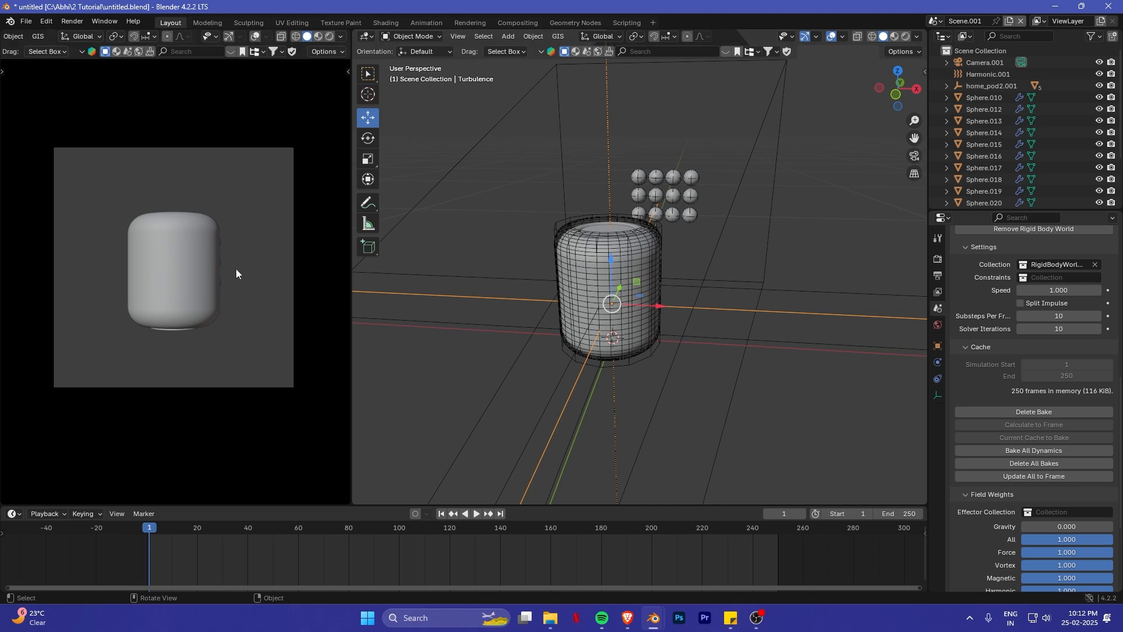
{"action": "scroll", "coordinate": [193, 276], "scroll_direction": "up", "scroll_amount": 2}
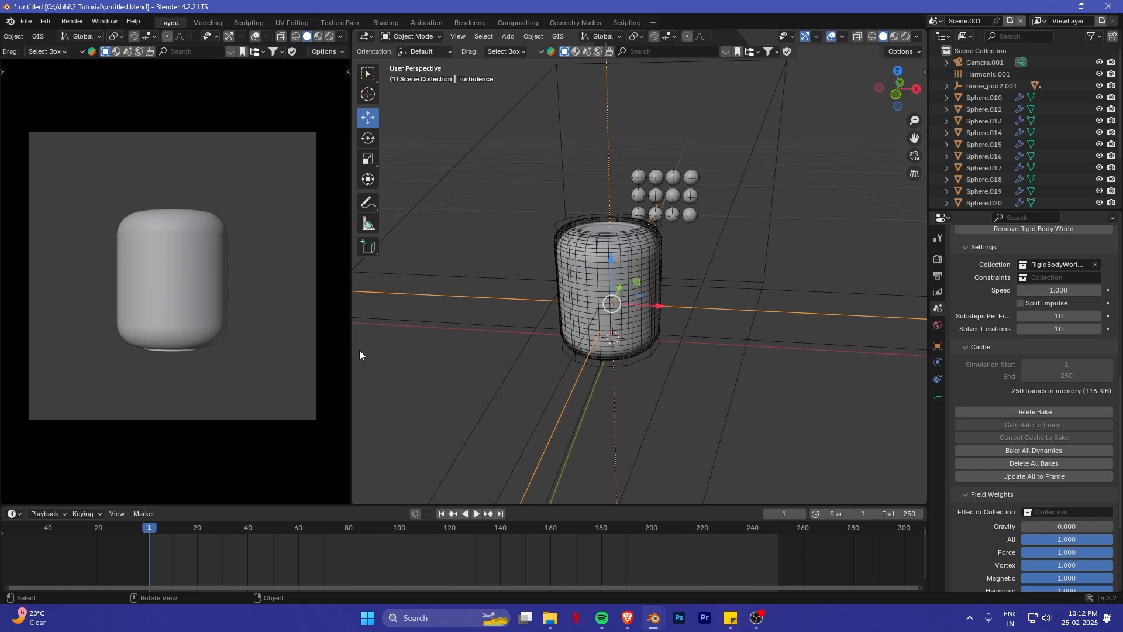
{"action": "middle_click_drag", "start_coordinate": [693, 344], "coordinate": [661, 325]}
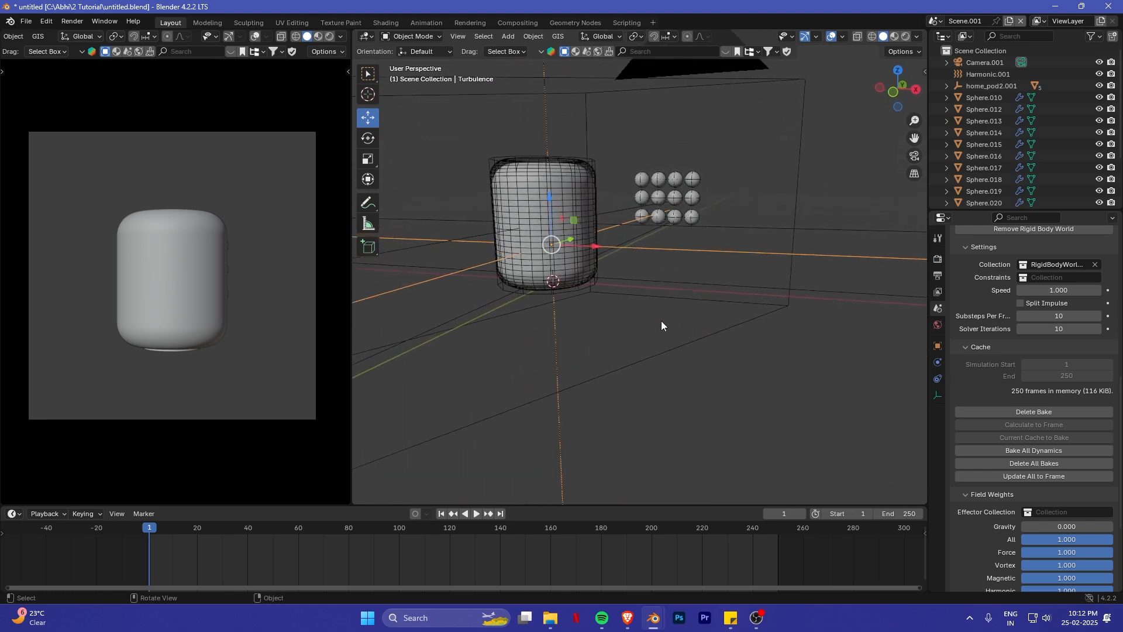
{"action": "left_click", "coordinate": [633, 282]}
{"action": "middle_click_drag", "start_coordinate": [633, 282], "coordinate": [644, 301]}
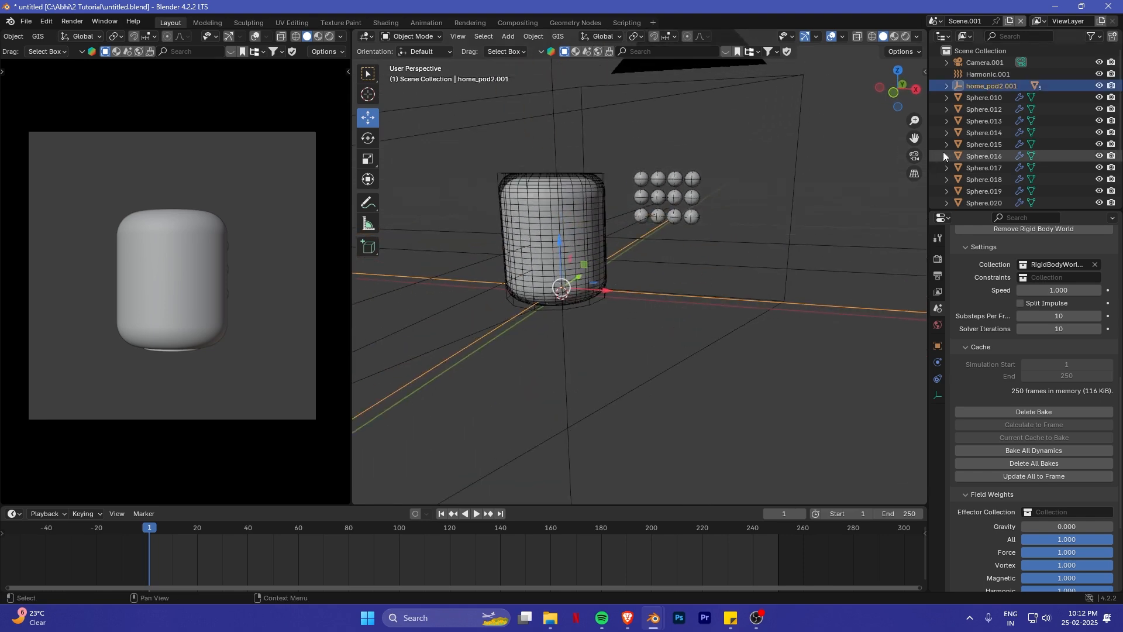
{"action": "middle_click_drag", "start_coordinate": [780, 193], "coordinate": [476, 209]}
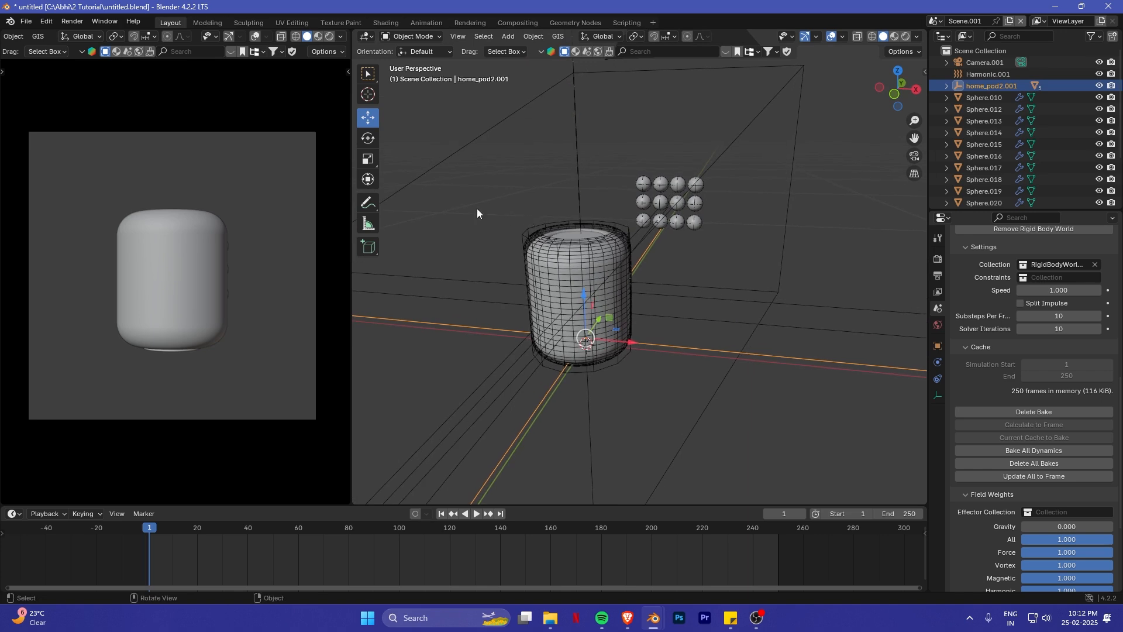
{"action": "left_click", "coordinate": [373, 142]}
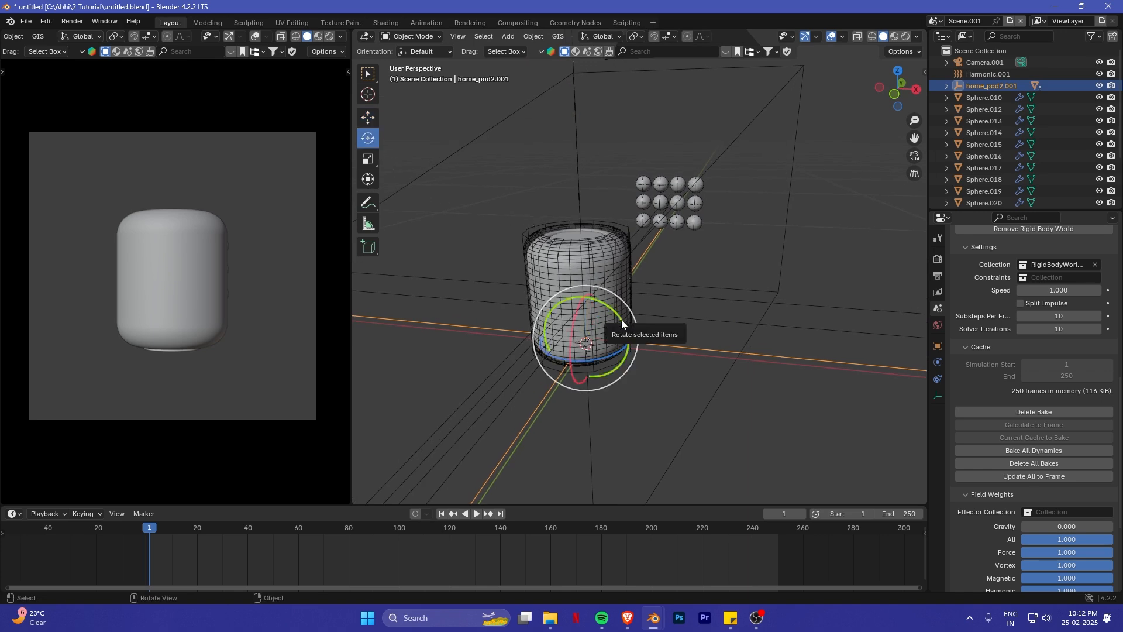
{"action": "left_click_drag", "start_coordinate": [623, 320], "coordinate": [590, 338]}
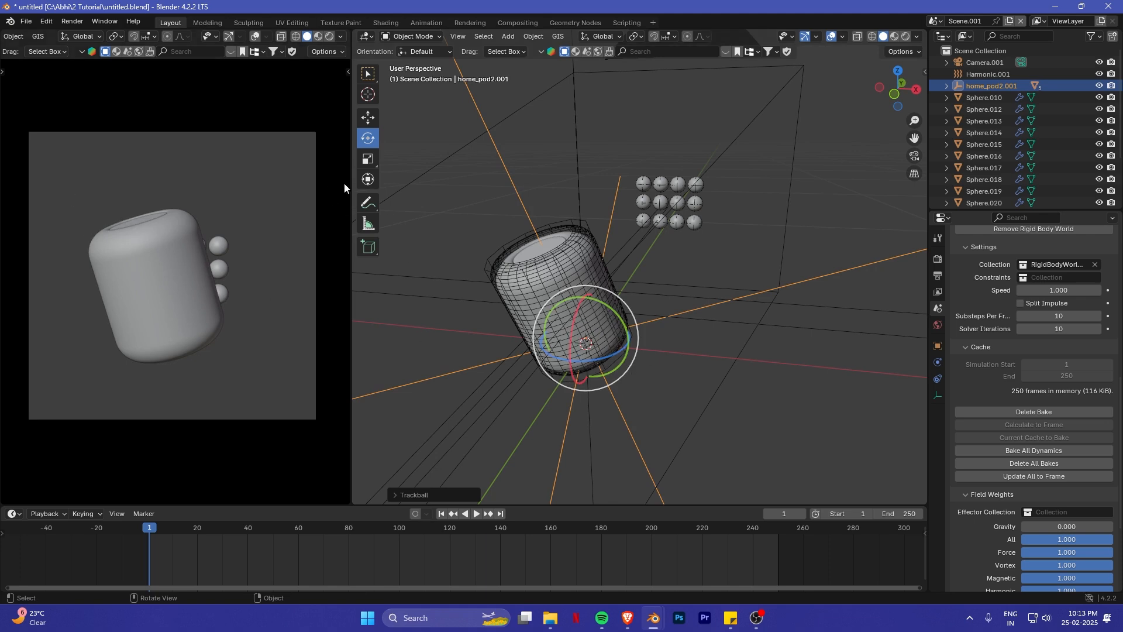
- Look through the camera and enable the Thirds composition guide for Camera.001
{"action": "left_click", "coordinate": [368, 118]}
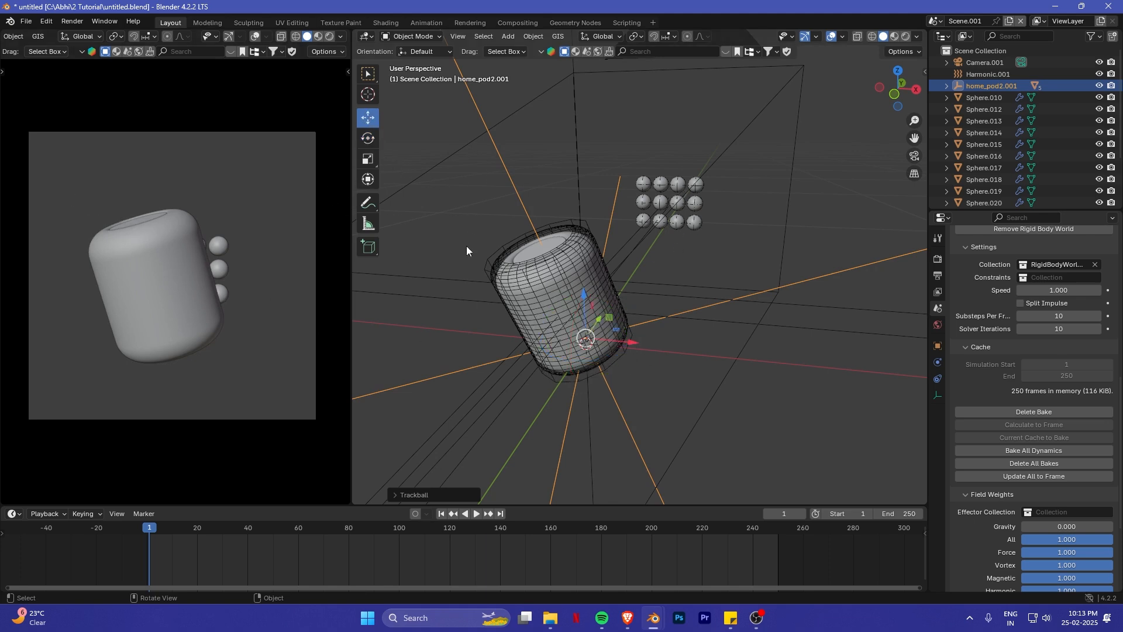
{"action": "left_click", "coordinate": [914, 156]}
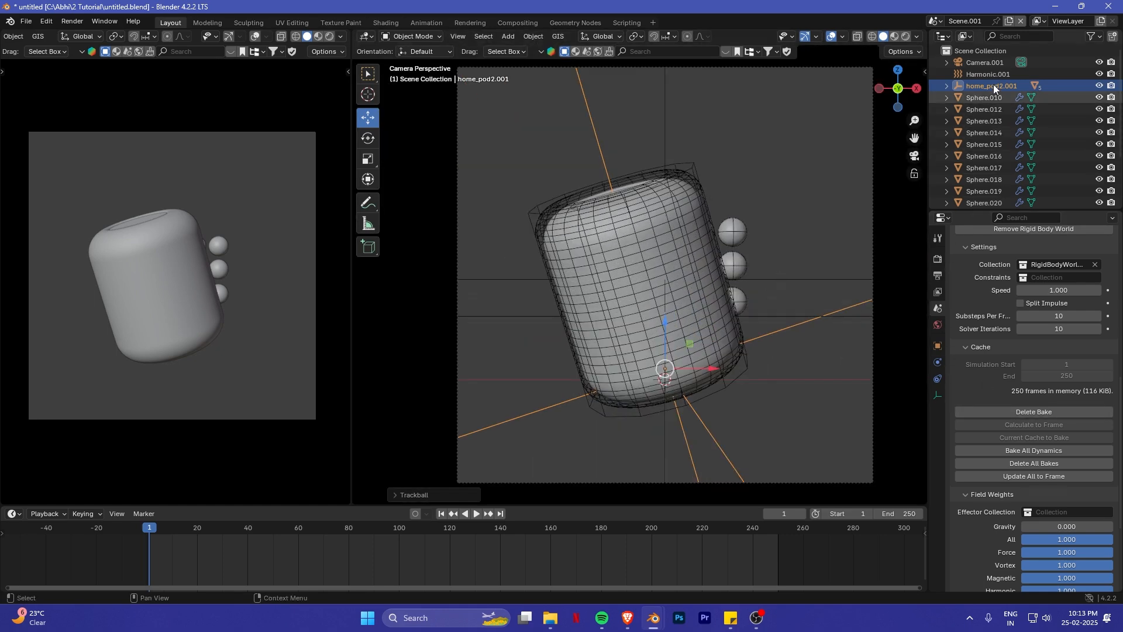
{"action": "left_click", "coordinate": [990, 63]}
{"action": "scroll", "coordinate": [1004, 388], "scroll_direction": "down", "scroll_amount": 6}
{"action": "left_click", "coordinate": [938, 395]}
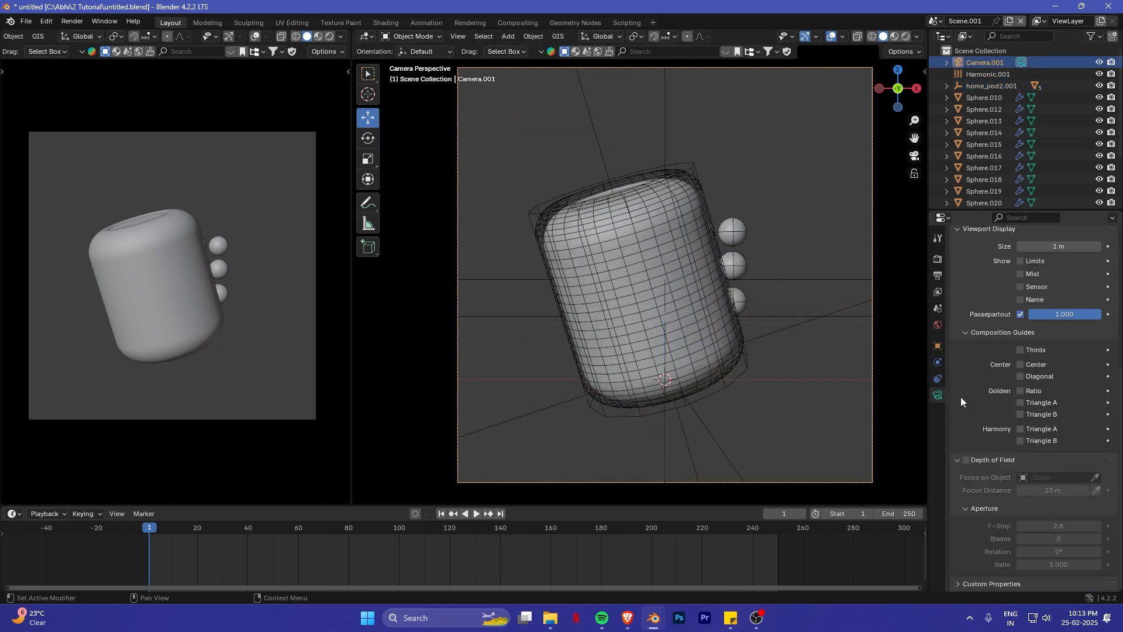
{"action": "scroll", "coordinate": [997, 353], "scroll_direction": "up", "scroll_amount": 4}
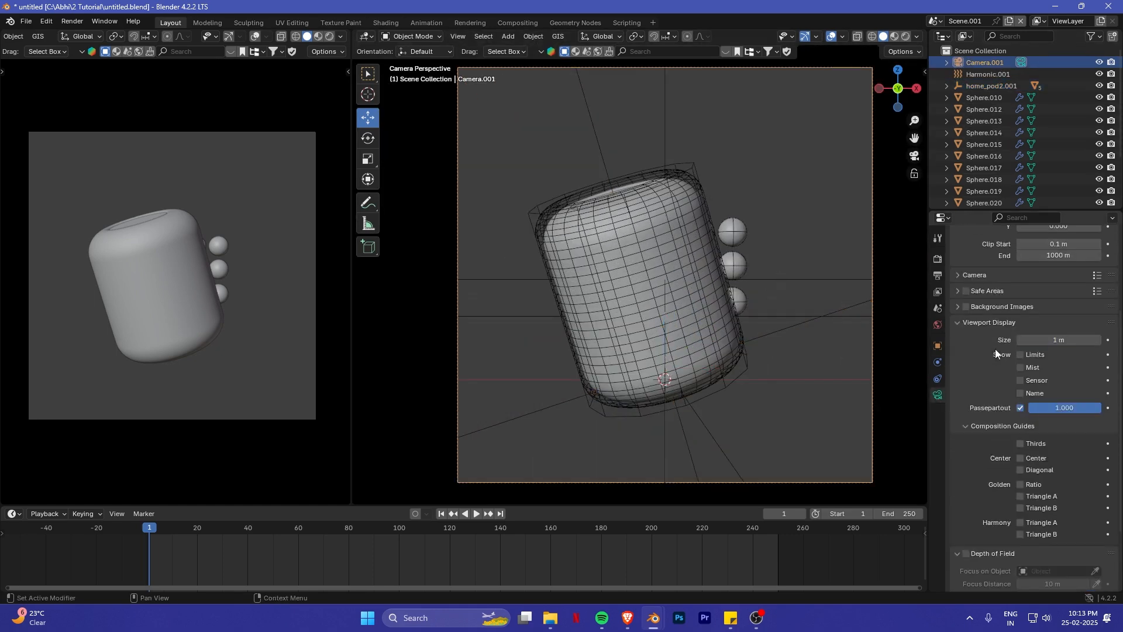
{"action": "left_click", "coordinate": [1020, 444]}
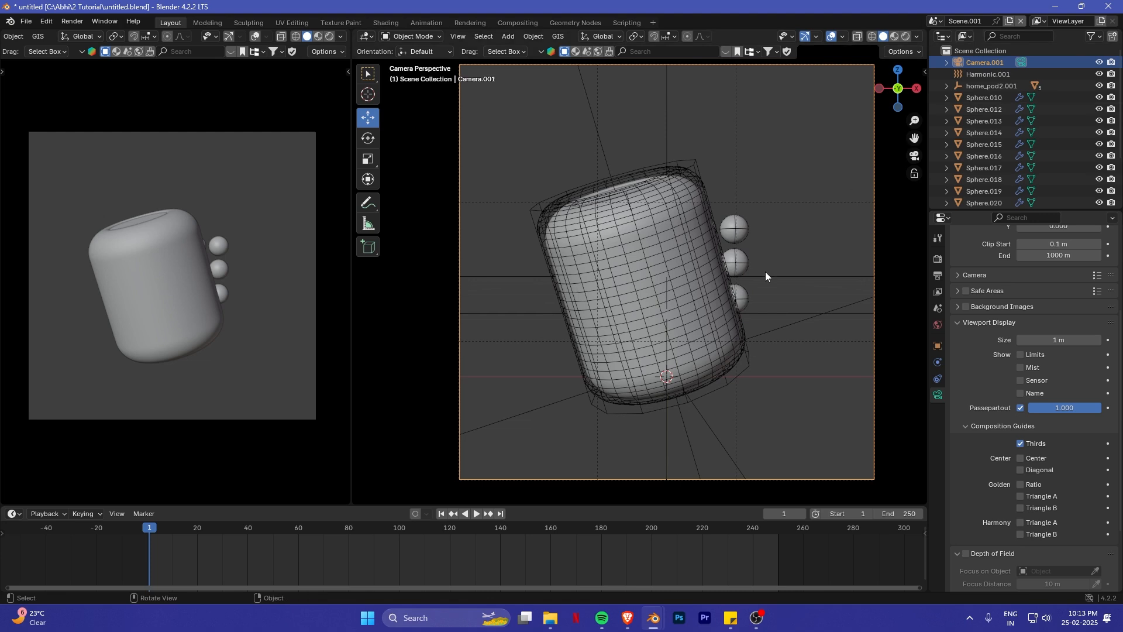
- Move Camera.001 down about 0.026 m along Z and slightly along negative X to recentre the speaker
{"action": "key", "text": "g"}
{"action": "key", "text": "z"}
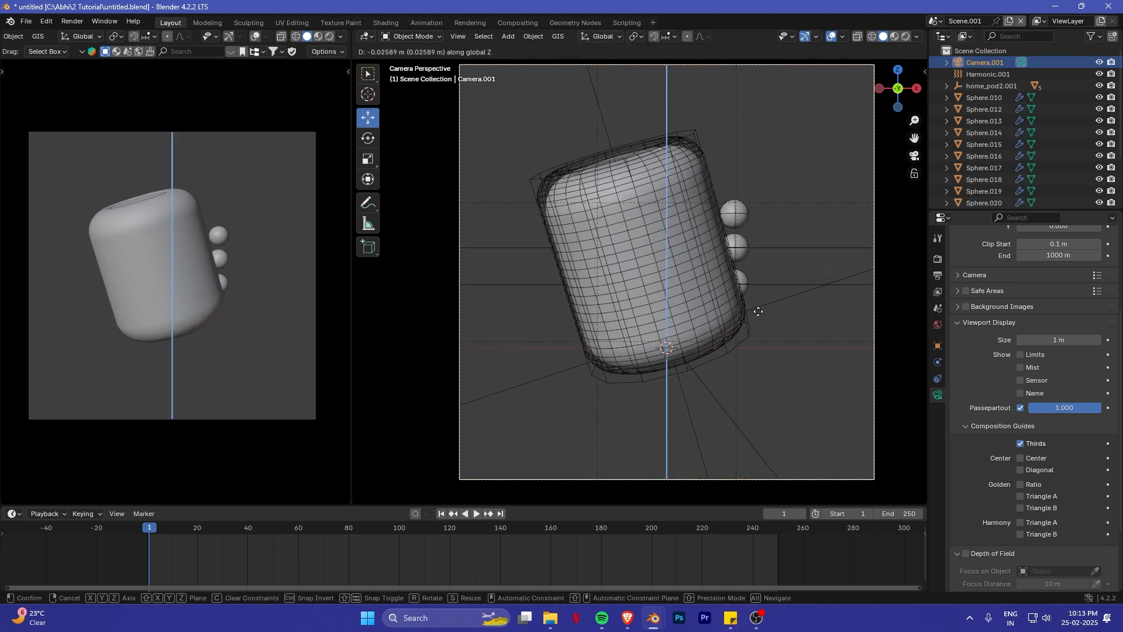
{"action": "left_click", "coordinate": [759, 311]}
{"action": "key", "text": "g"}
{"action": "key", "text": "x"}
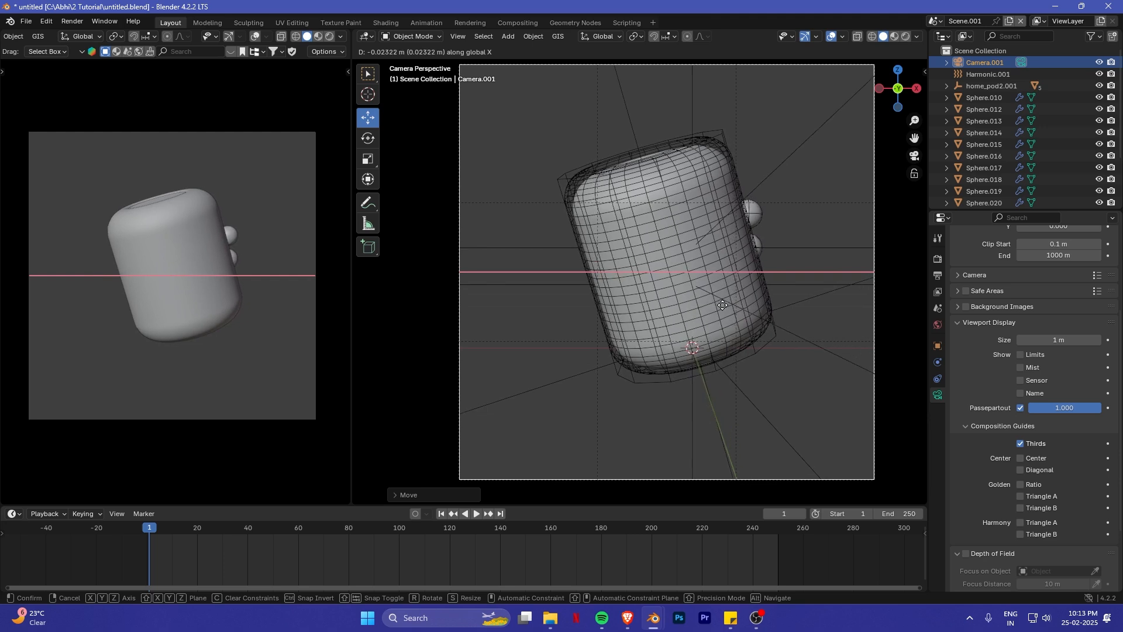
{"action": "left_click", "coordinate": [750, 302]}
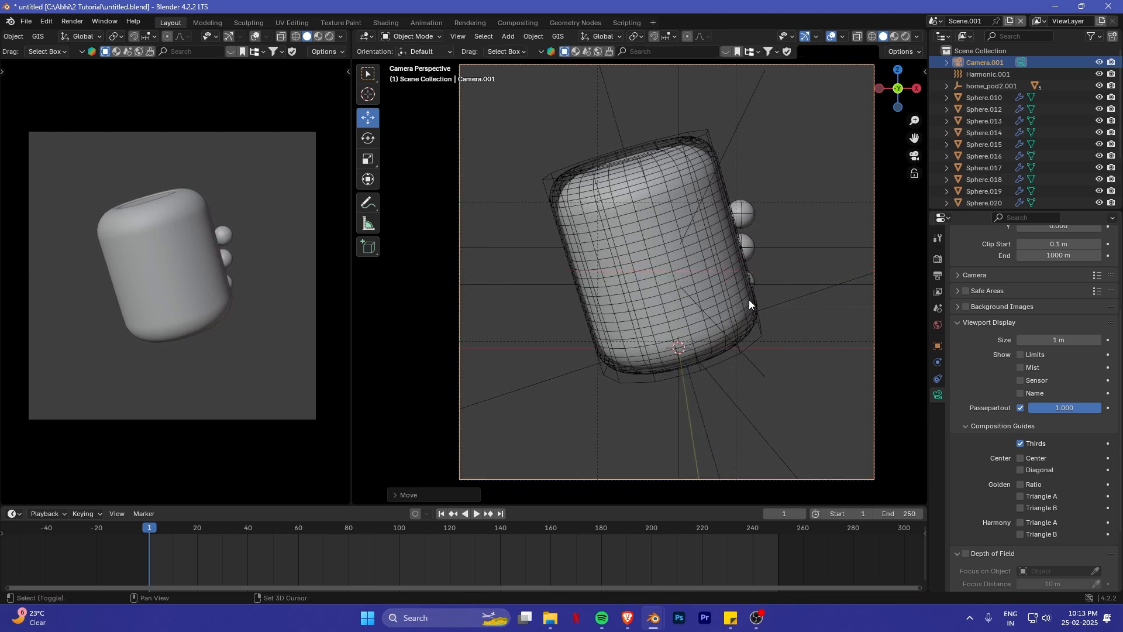
- Move Camera.001 back about 0.084 m along negative Y and about 0.011 m along negative X
{"action": "key", "text": "g"}
{"action": "key", "text": "y"}
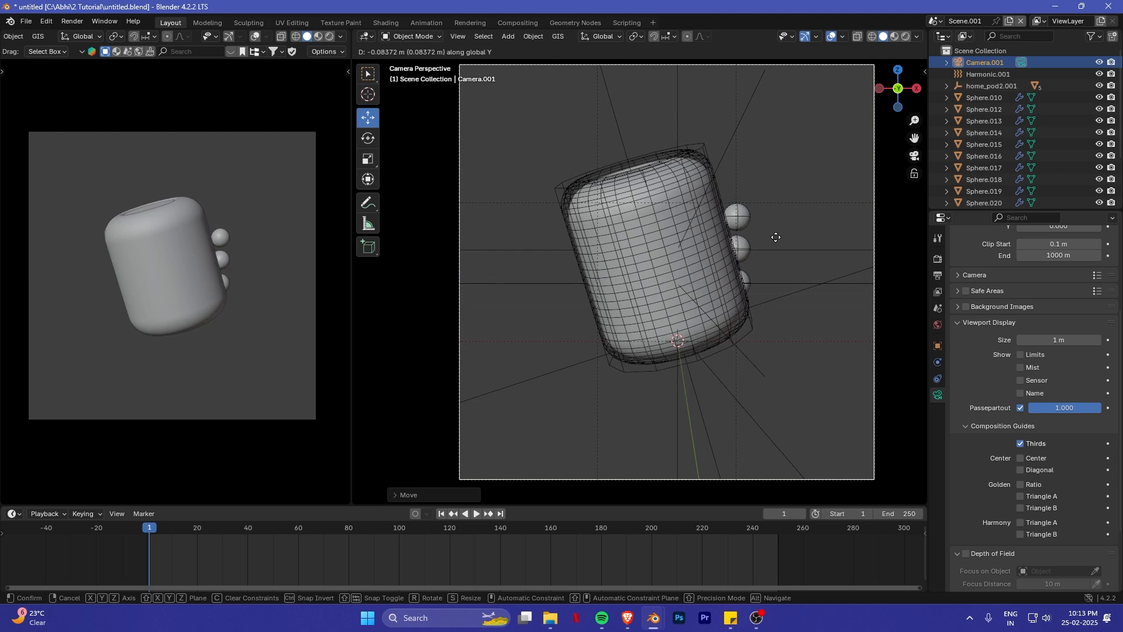
{"action": "key", "text": "x"}
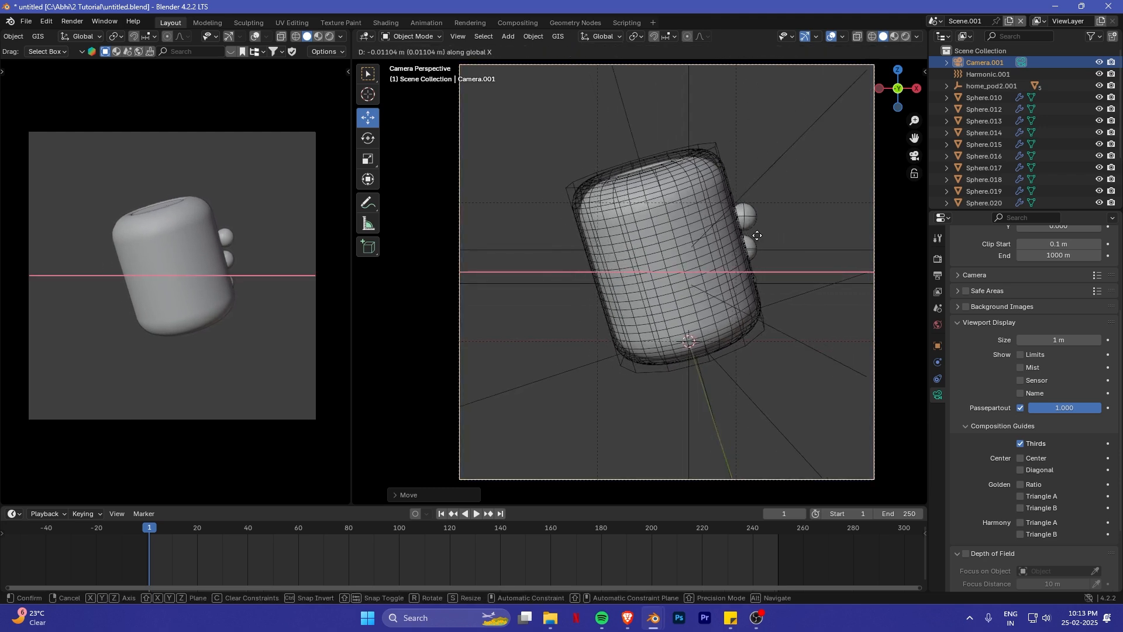
{"action": "left_click", "coordinate": [792, 268]}
- Select the whole home_pod2.001 hierarchy and move it into a new collection named Product
{"action": "middle_click_drag", "start_coordinate": [792, 268], "coordinate": [708, 310]}
{"action": "left_click", "coordinate": [708, 321]}
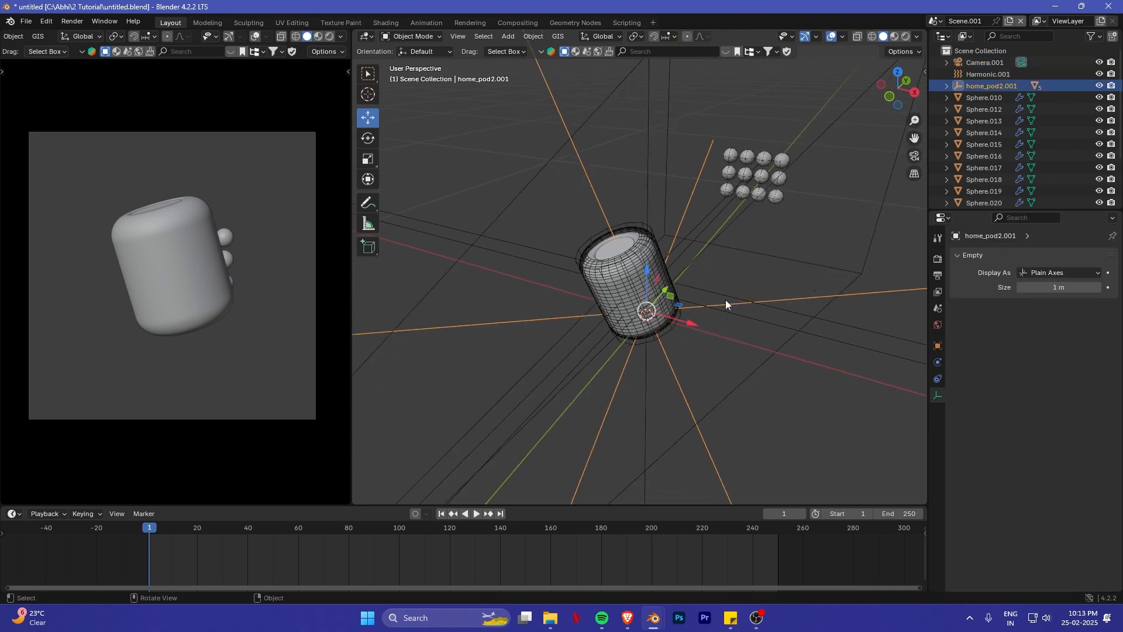
{"action": "right_click", "coordinate": [999, 86]}
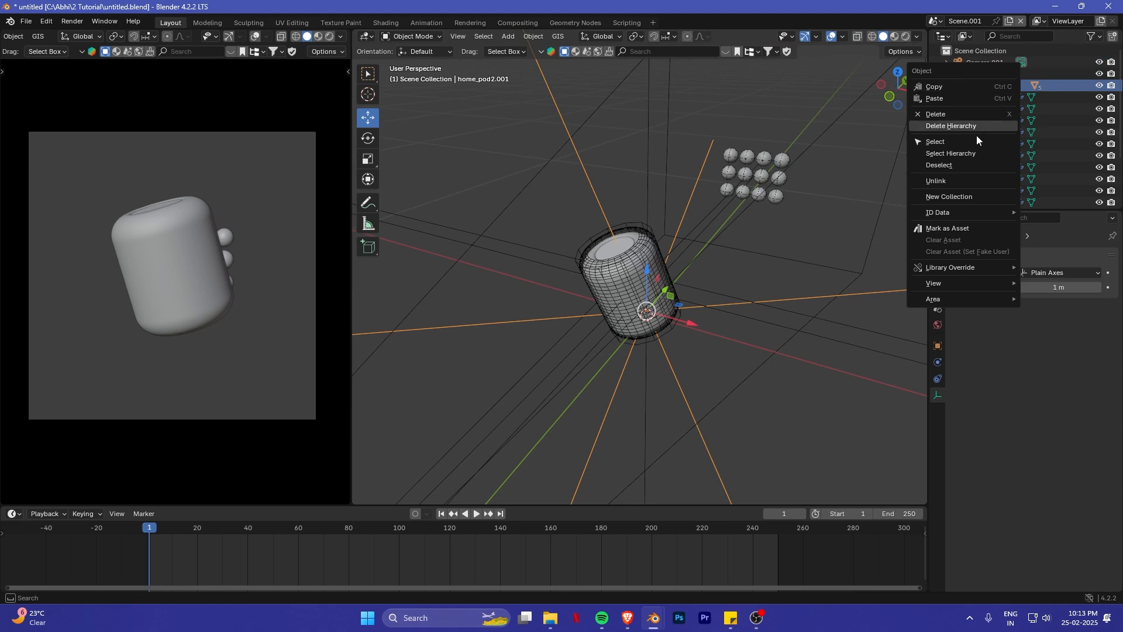
{"action": "left_click", "coordinate": [956, 156]}
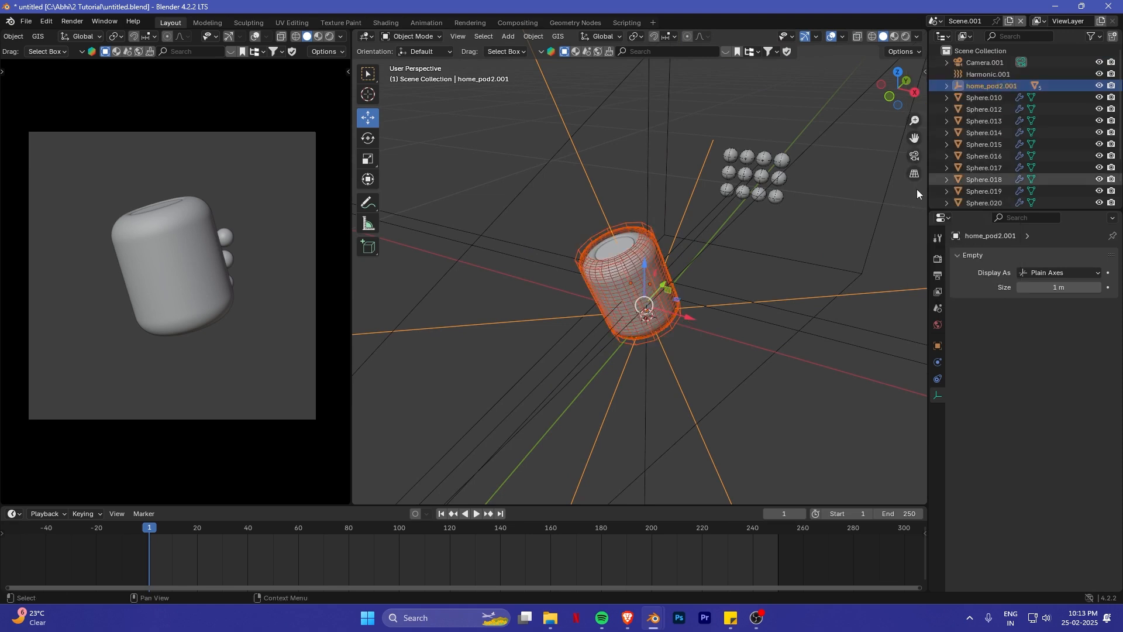
{"action": "middle_click_drag", "start_coordinate": [608, 275], "coordinate": [559, 291]}
{"action": "key", "text": "m"}
{"action": "left_click", "coordinate": [658, 294]}
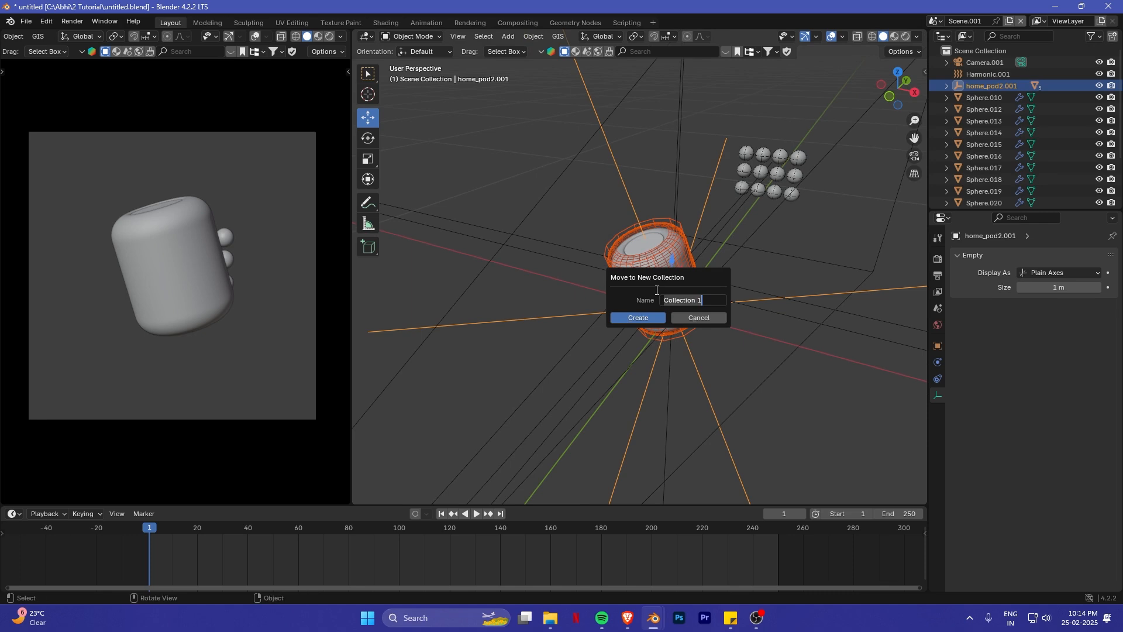
{"action": "type", "text": "Product"}
{"action": "key", "text": "Return"}
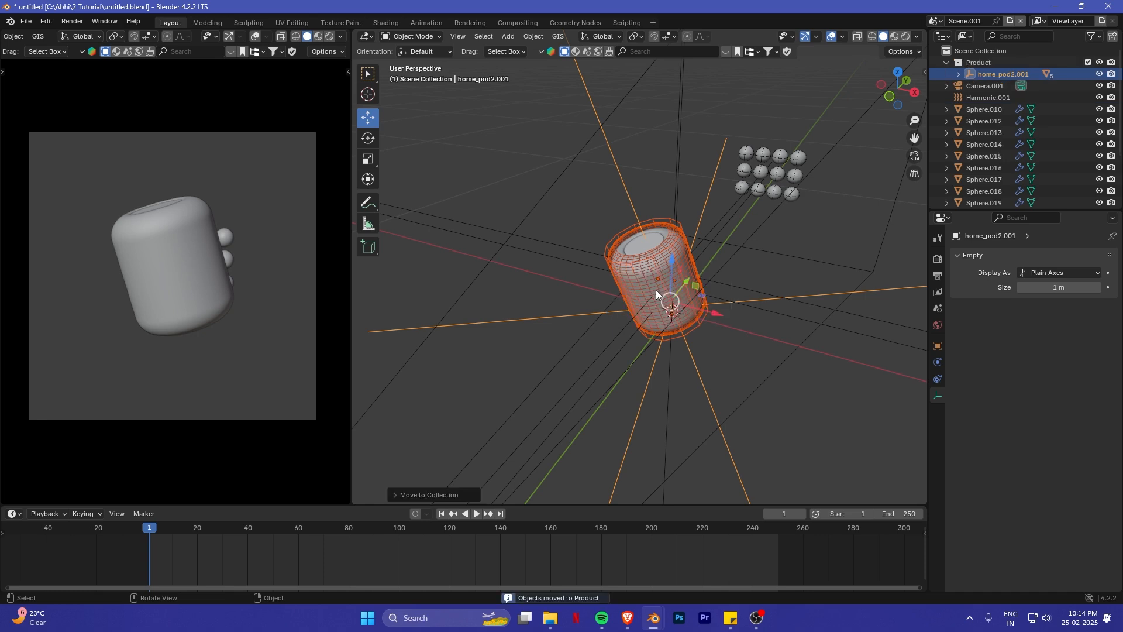
{"action": "left_click", "coordinate": [946, 62]}
- Move Camera.001 into a new collection named Cameras
{"action": "left_click", "coordinate": [980, 74]}
{"action": "key", "text": "m"}
{"action": "left_click", "coordinate": [733, 221]}
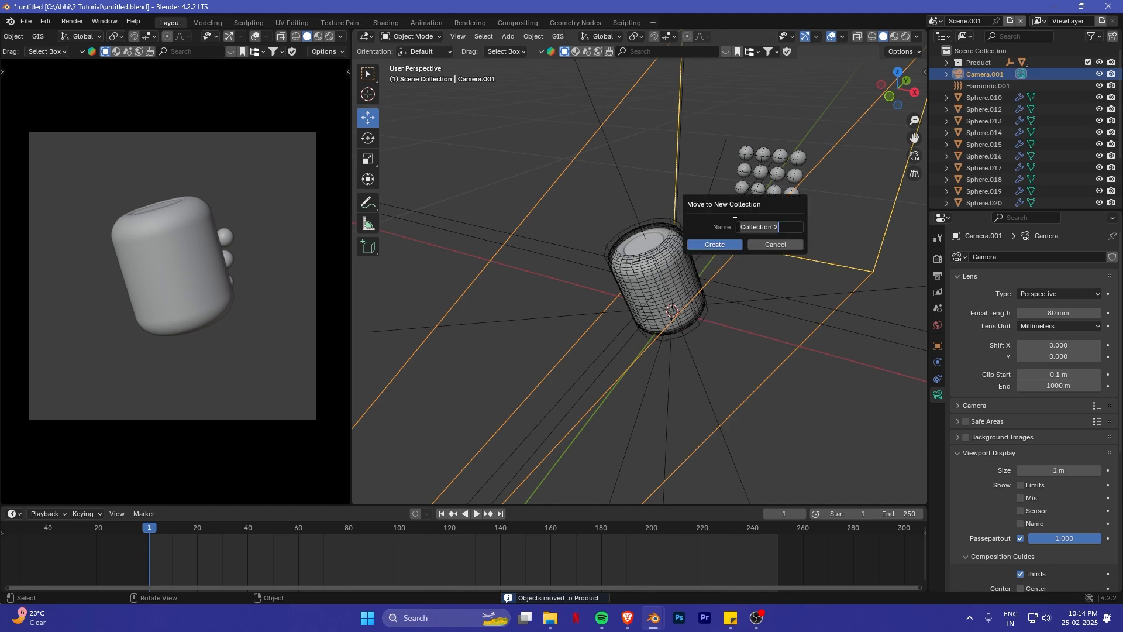
{"action": "type", "text": "Cameras"}
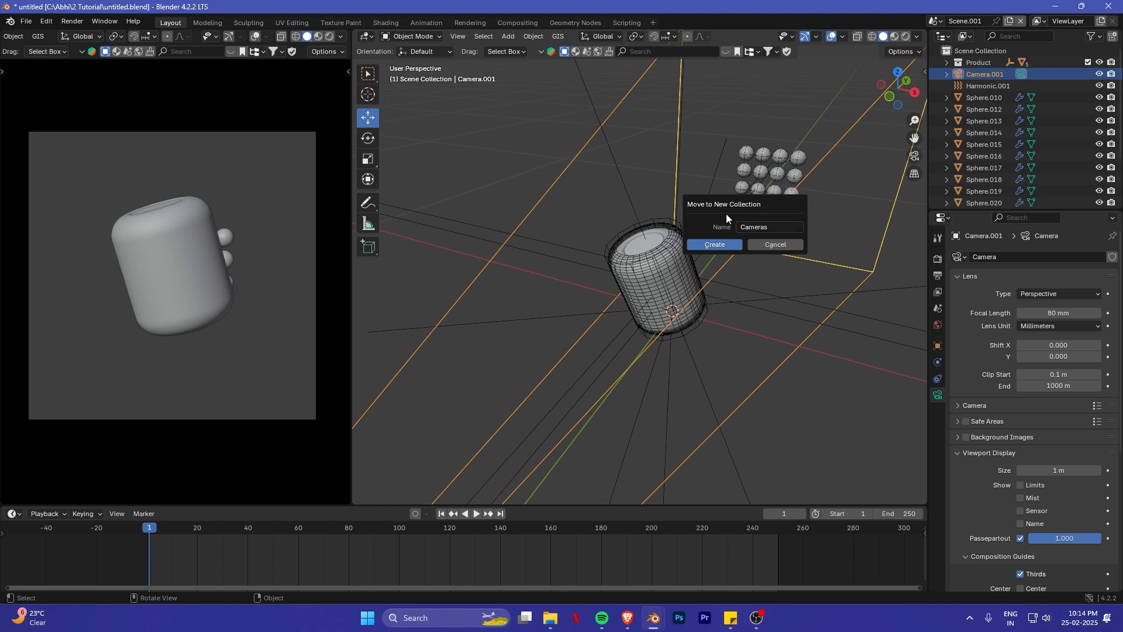
{"action": "key", "text": "Return"}
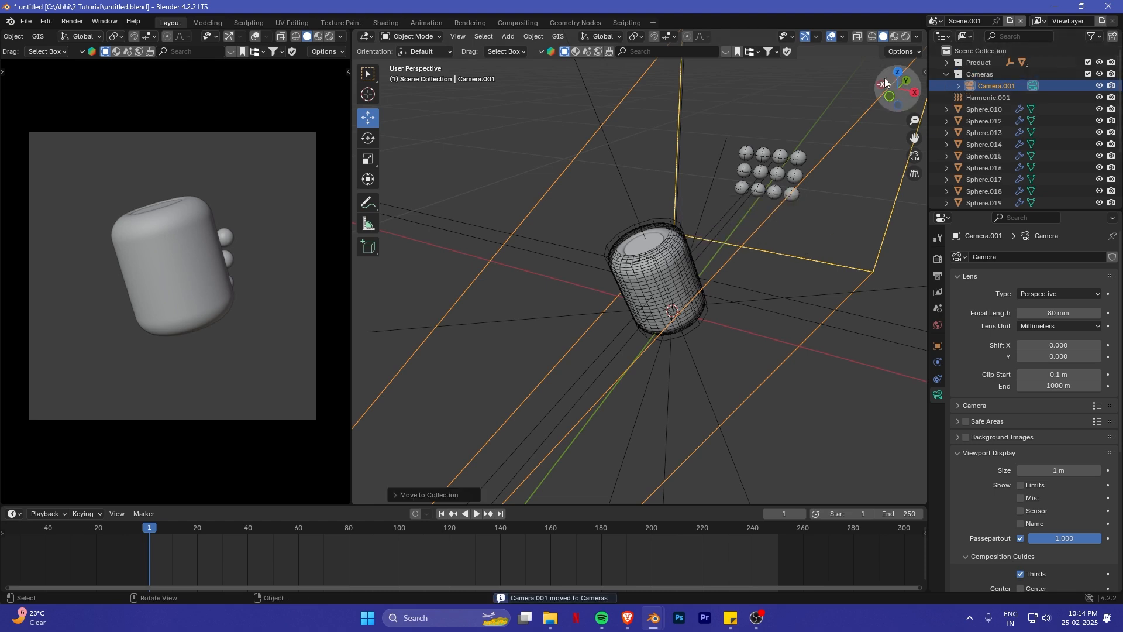
- Select the Harmonic.001 and Turbulence force fields and move them into a new collection named Force
{"action": "left_click", "coordinate": [964, 85]}
{"action": "scroll", "coordinate": [995, 111], "scroll_direction": "down", "scroll_amount": 3}
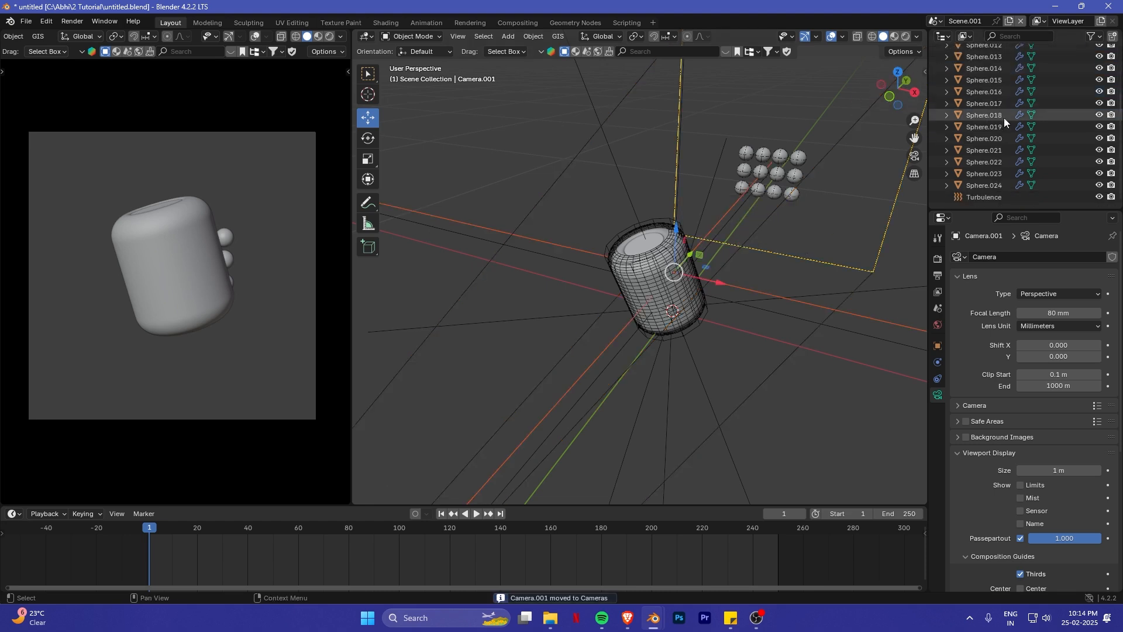
{"action": "left_click", "coordinate": [984, 197]}
{"action": "key", "text": "m"}
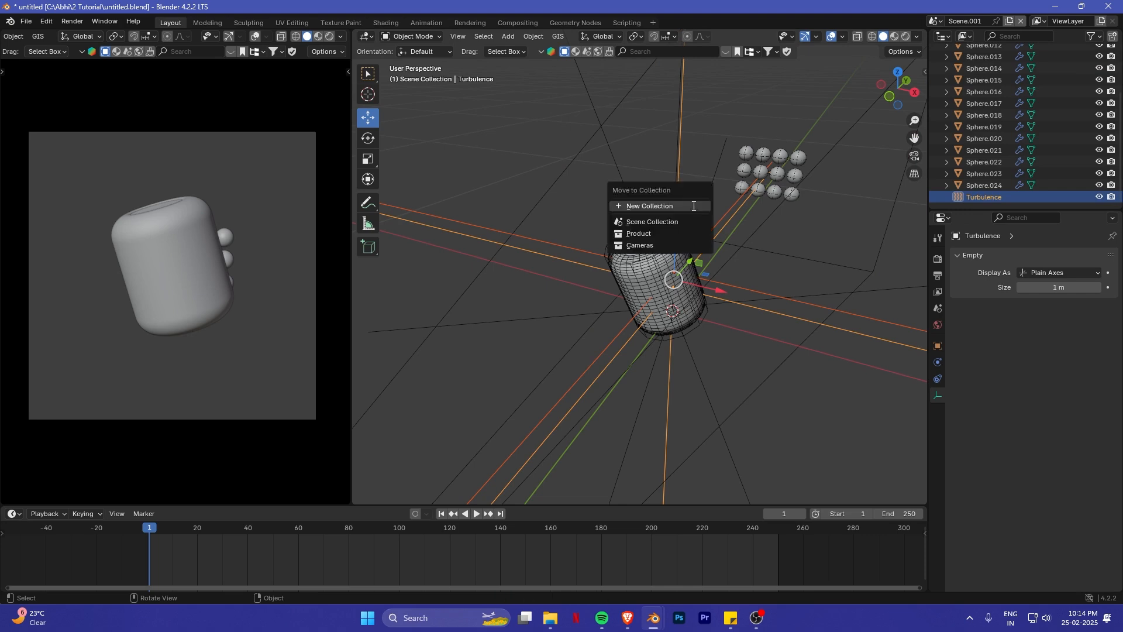
{"action": "left_click", "coordinate": [693, 205]}
{"action": "type", "text": "Force"}
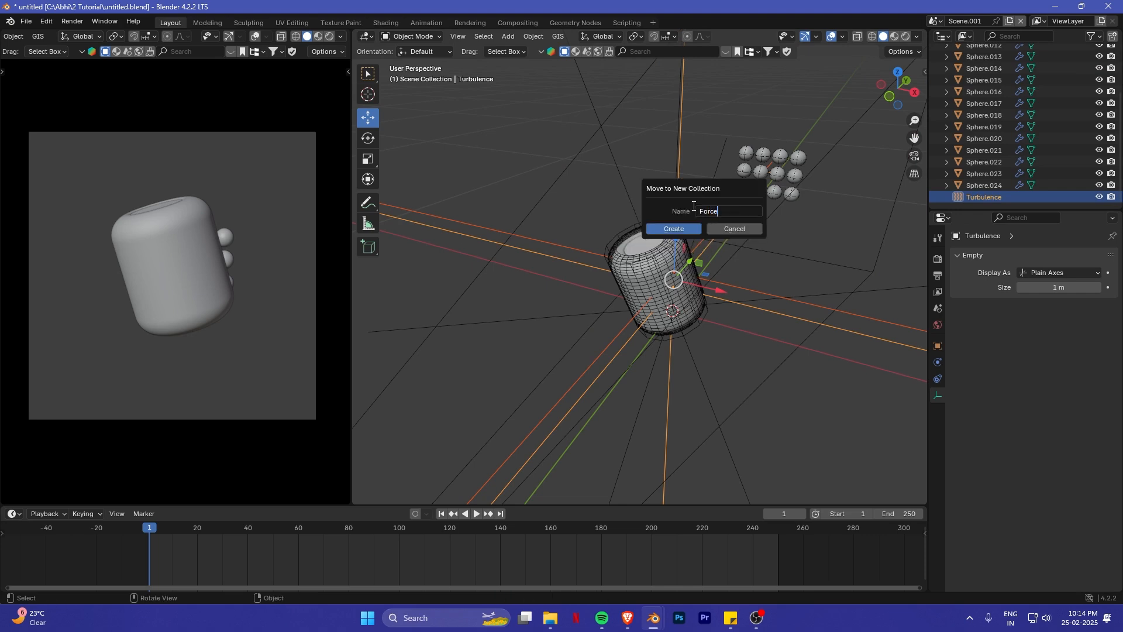
{"action": "key", "text": "Return"}
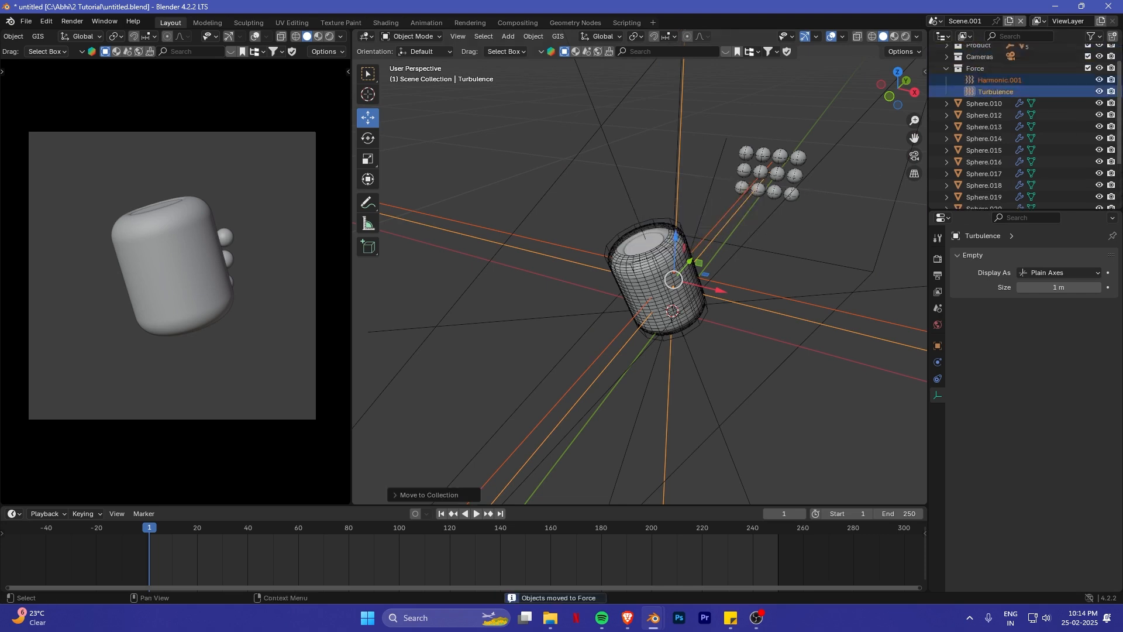
- Select all the spheres from Sphere.010 through Sphere.024 and move them into a new collection named Particals
{"action": "left_click", "coordinate": [971, 103]}
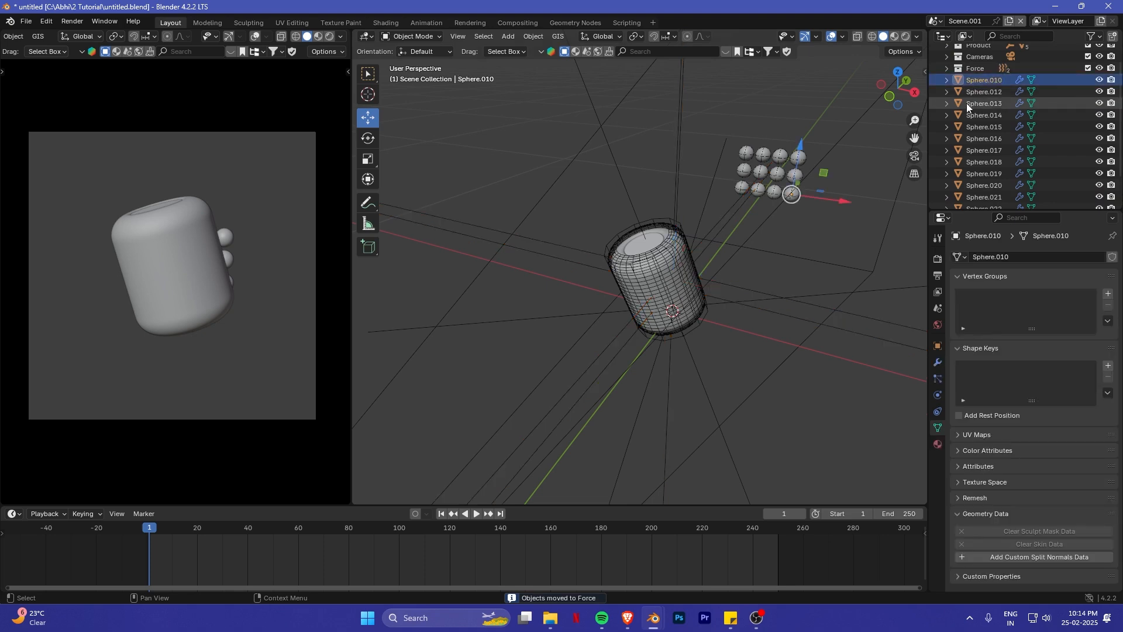
{"action": "scroll", "coordinate": [994, 175], "scroll_direction": "down", "scroll_amount": 3}
{"action": "left_click", "coordinate": [994, 197], "text": "shift"}
{"action": "key", "text": "m"}
{"action": "left_click", "coordinate": [764, 233]}
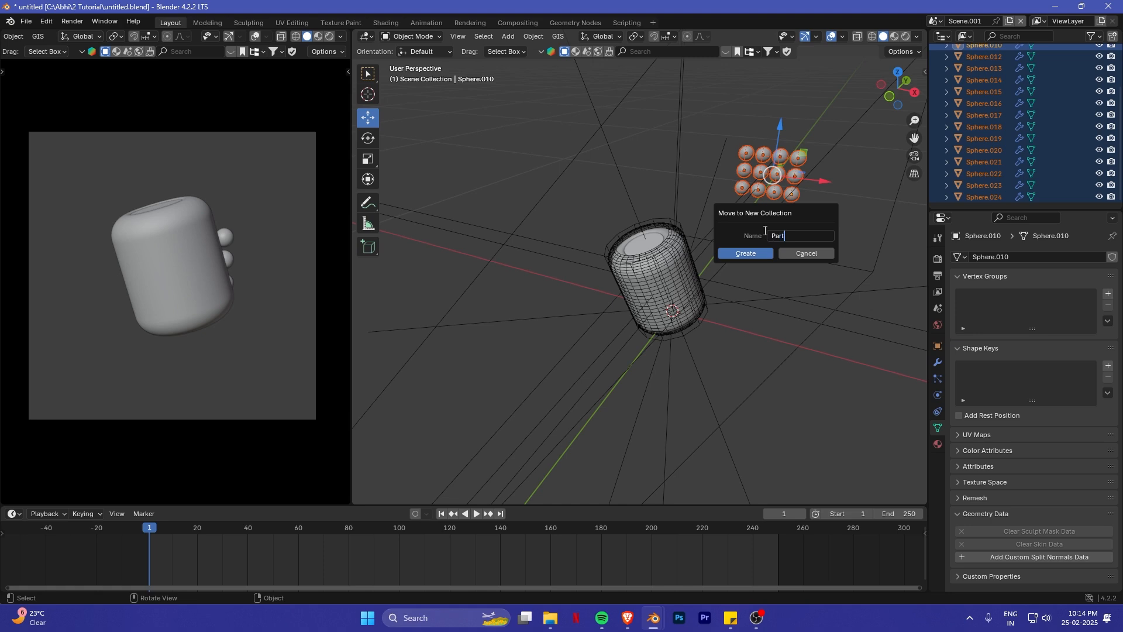
{"action": "key", "text": "Return"}
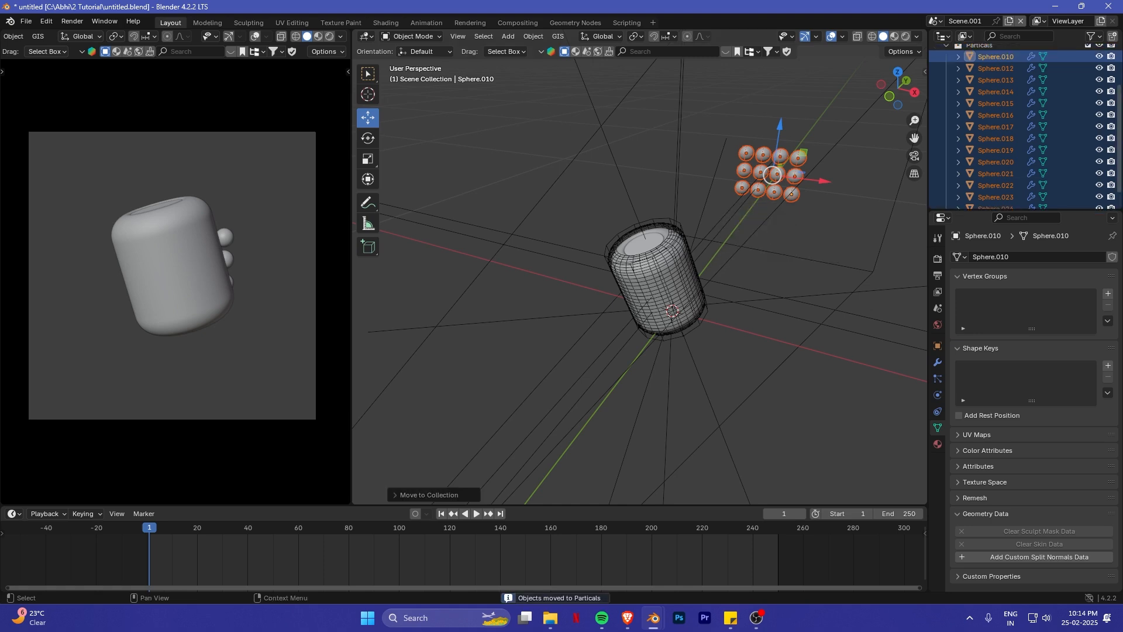
{"action": "scroll", "coordinate": [1047, 99], "scroll_direction": "up", "scroll_amount": 5}
{"action": "left_click", "coordinate": [946, 97]}
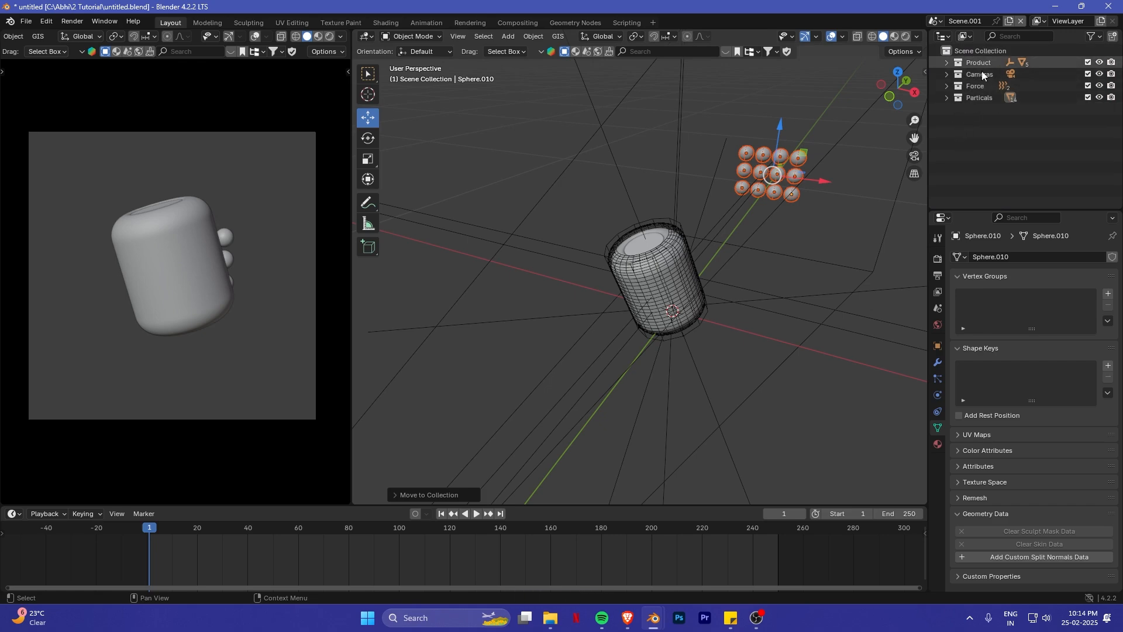
- Add a plane mesh in the front view and rotate it 90° about the X axis so it stands upright
{"action": "middle_click_drag", "start_coordinate": [624, 373], "coordinate": [718, 290]}
{"action": "key", "text": "KP_1"}
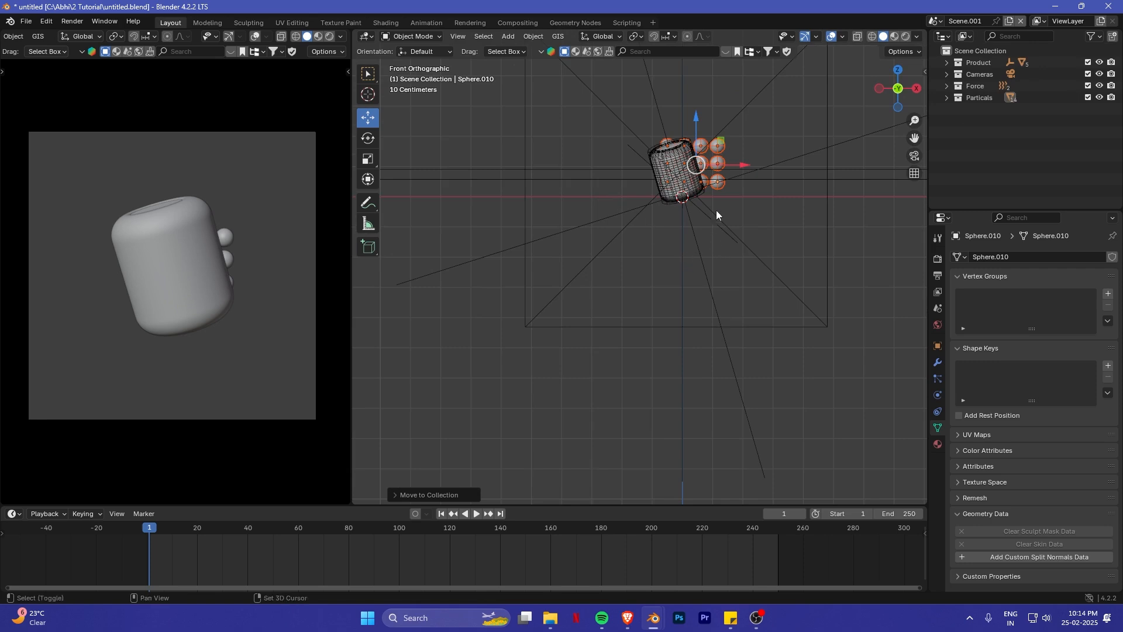
{"action": "middle_click_drag", "start_coordinate": [717, 210], "coordinate": [708, 302], "text": "shift"}
{"action": "key", "text": "shift+a"}
{"action": "mouse_move", "coordinate": [724, 98]}
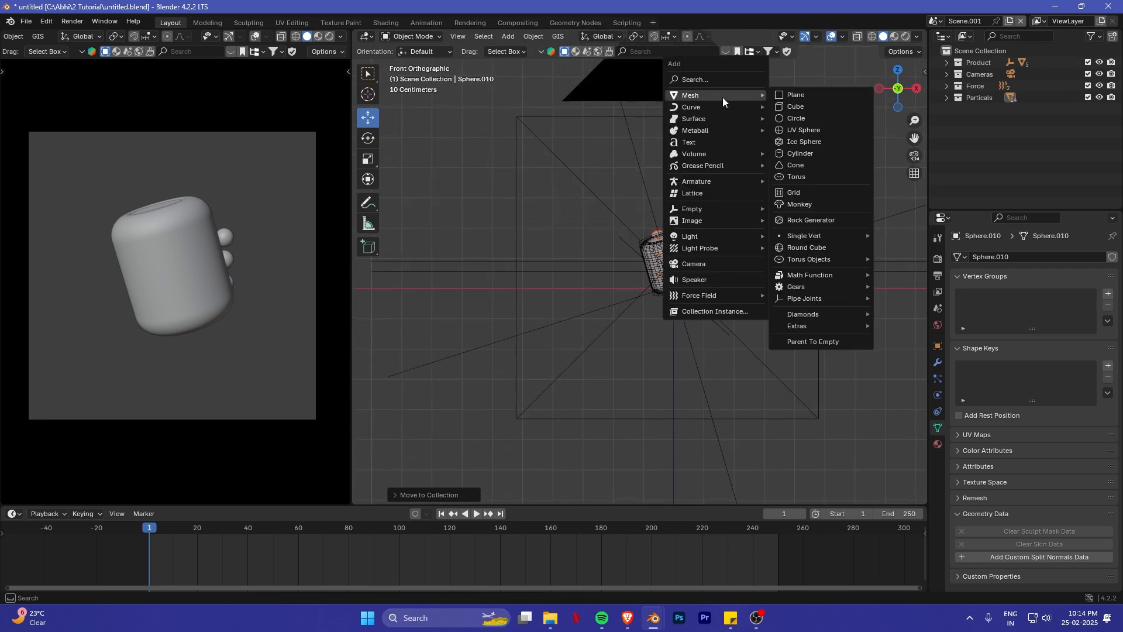
{"action": "left_click", "coordinate": [796, 96]}
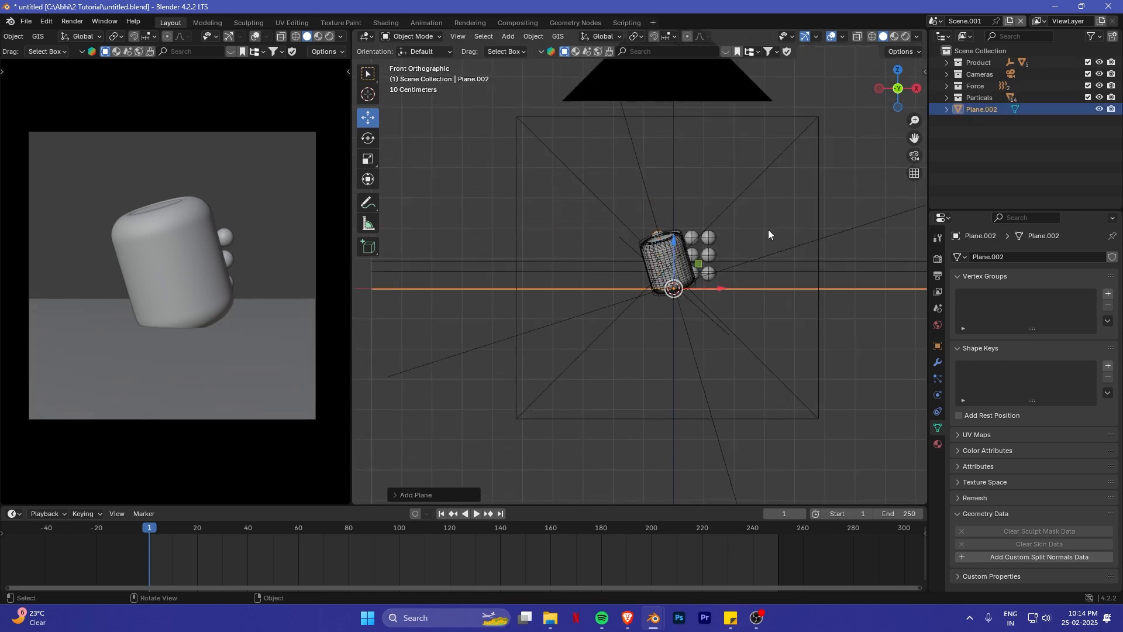
{"action": "key", "text": "r"}
{"action": "key", "text": "x"}
{"action": "key", "text": "9"}
{"action": "key", "text": "0"}
{"action": "key", "text": "Return"}
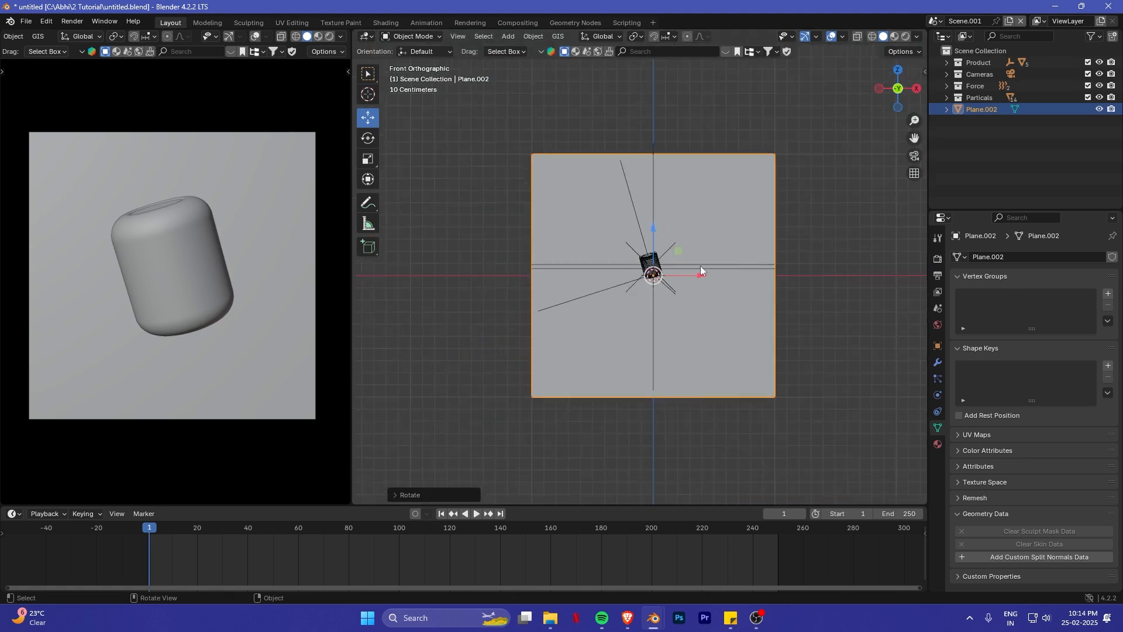
- Move the upright plane back along the Y axis to sit behind the HomePod as a backdrop
{"action": "middle_click_drag", "start_coordinate": [701, 265], "coordinate": [614, 259]}
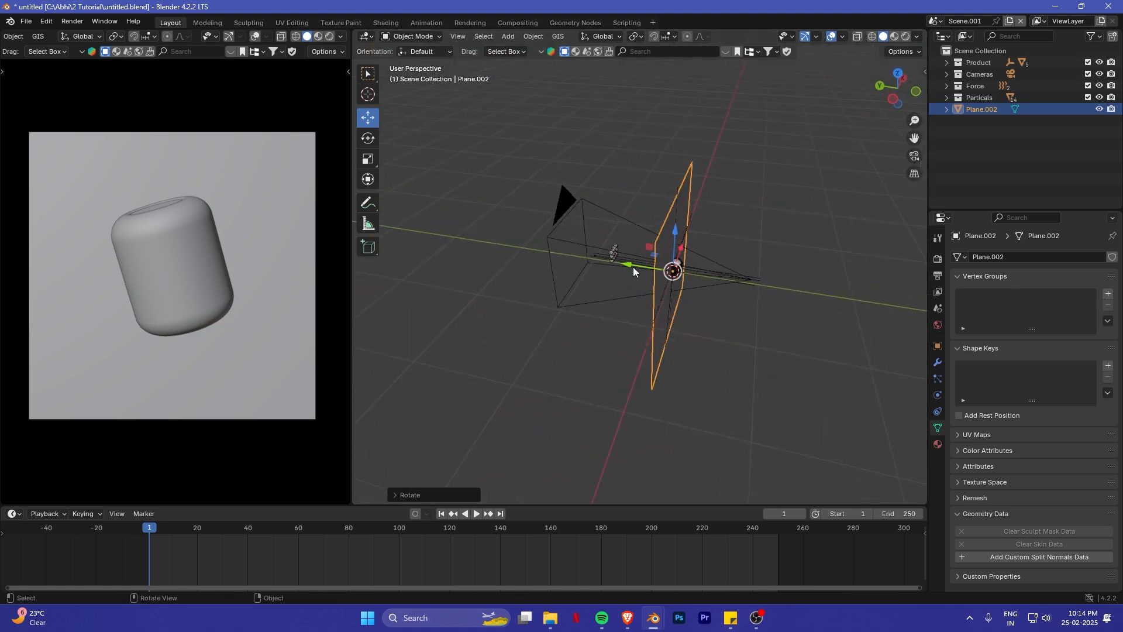
{"action": "left_click_drag", "start_coordinate": [634, 271], "coordinate": [583, 261]}
{"action": "middle_click_drag", "start_coordinate": [754, 295], "coordinate": [781, 308]}
{"action": "key", "text": "KP_7"}
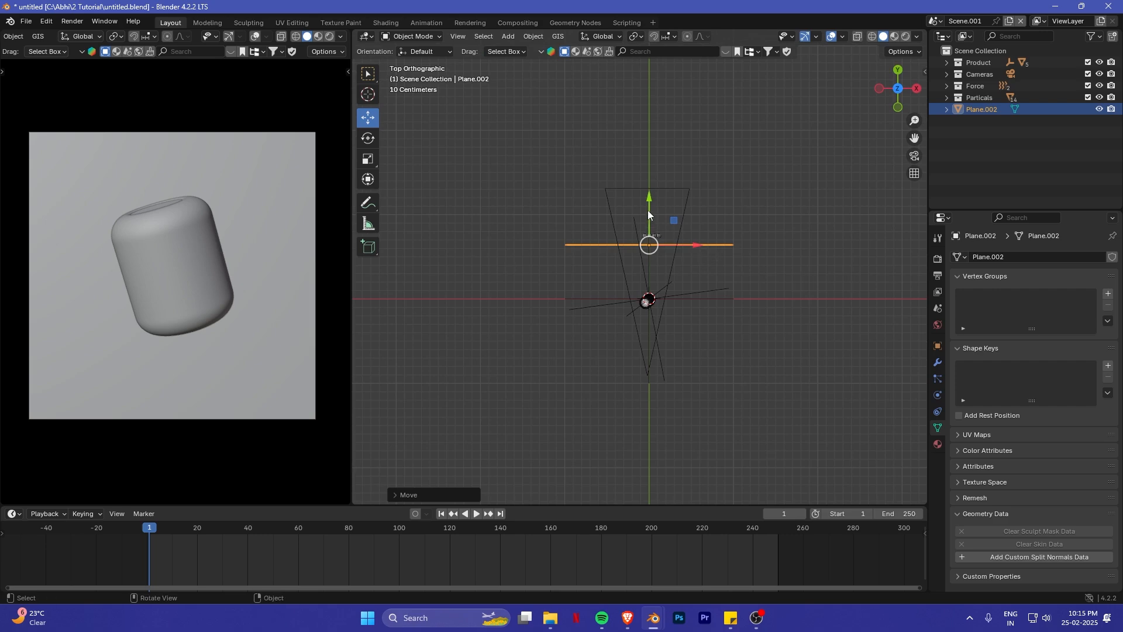
{"action": "left_click_drag", "start_coordinate": [648, 211], "coordinate": [648, 207]}
{"action": "middle_click_drag", "start_coordinate": [676, 271], "coordinate": [687, 293]}
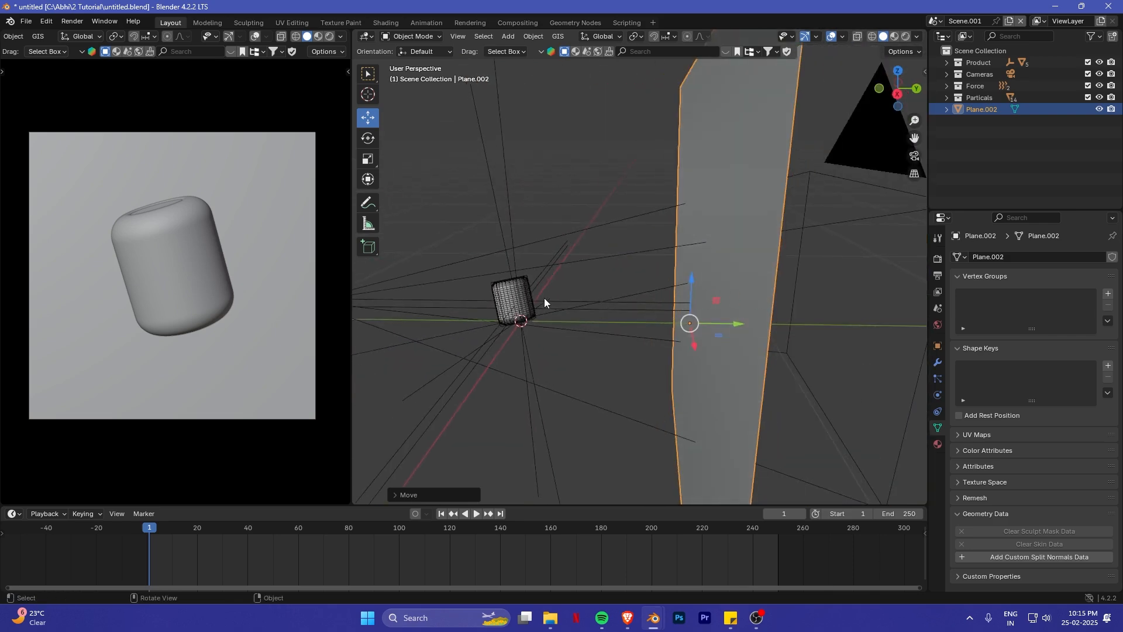
- Move the backdrop plane into a new collection named Bg and collapse that collection
{"action": "middle_click_drag", "start_coordinate": [545, 299], "coordinate": [720, 269]}
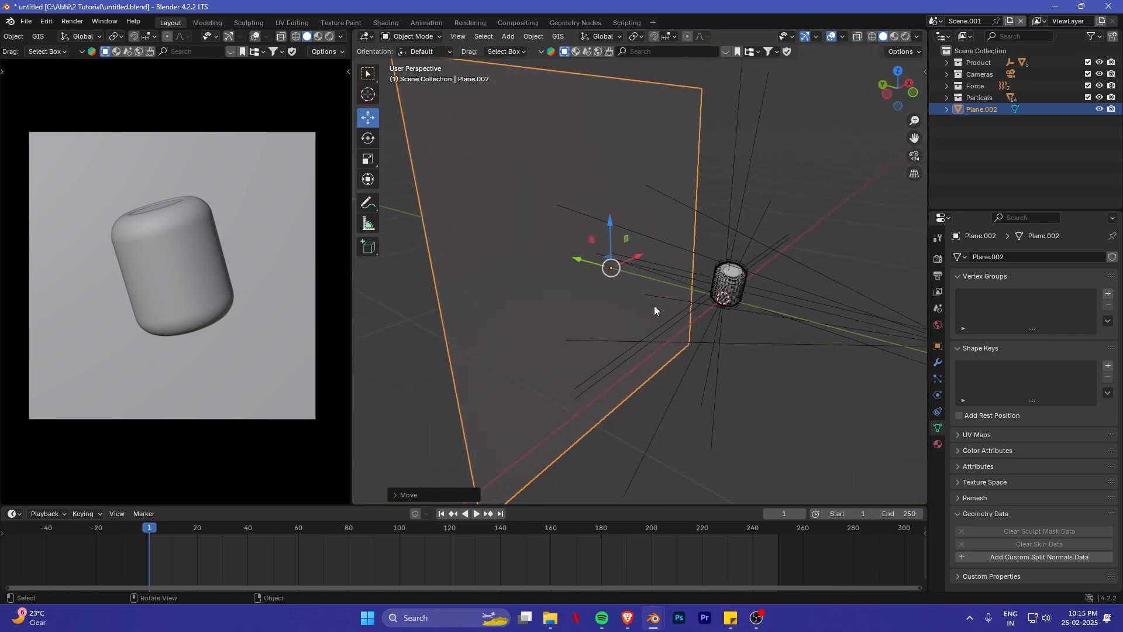
{"action": "middle_click_drag", "start_coordinate": [654, 306], "coordinate": [660, 298]}
{"action": "key", "text": "m"}
{"action": "left_click", "coordinate": [604, 271]}
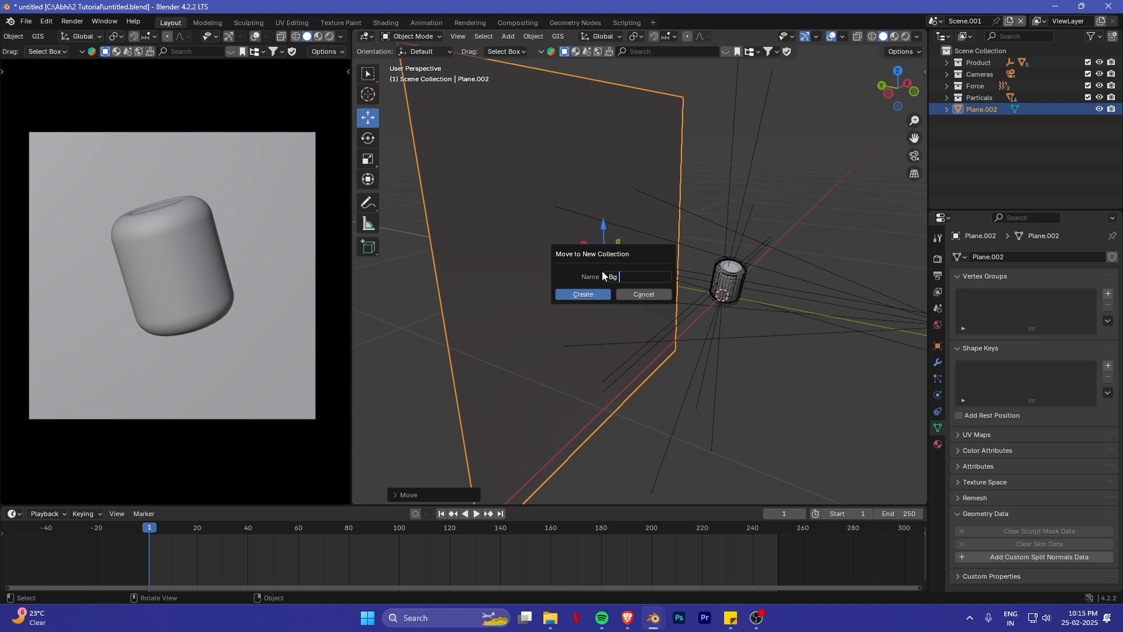
{"action": "key", "text": "Return"}
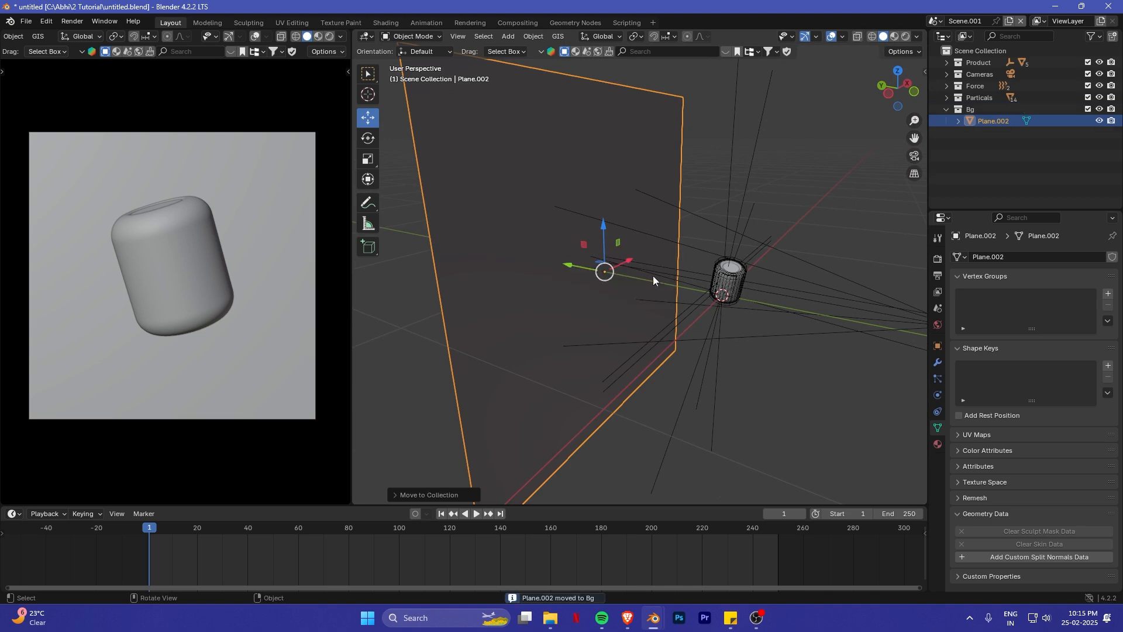
{"action": "left_click", "coordinate": [947, 110]}
- Select the home_pod2.001 empty and insert a Location & Rotation keyframe at frame 1
{"action": "middle_click_drag", "start_coordinate": [766, 212], "coordinate": [740, 220]}
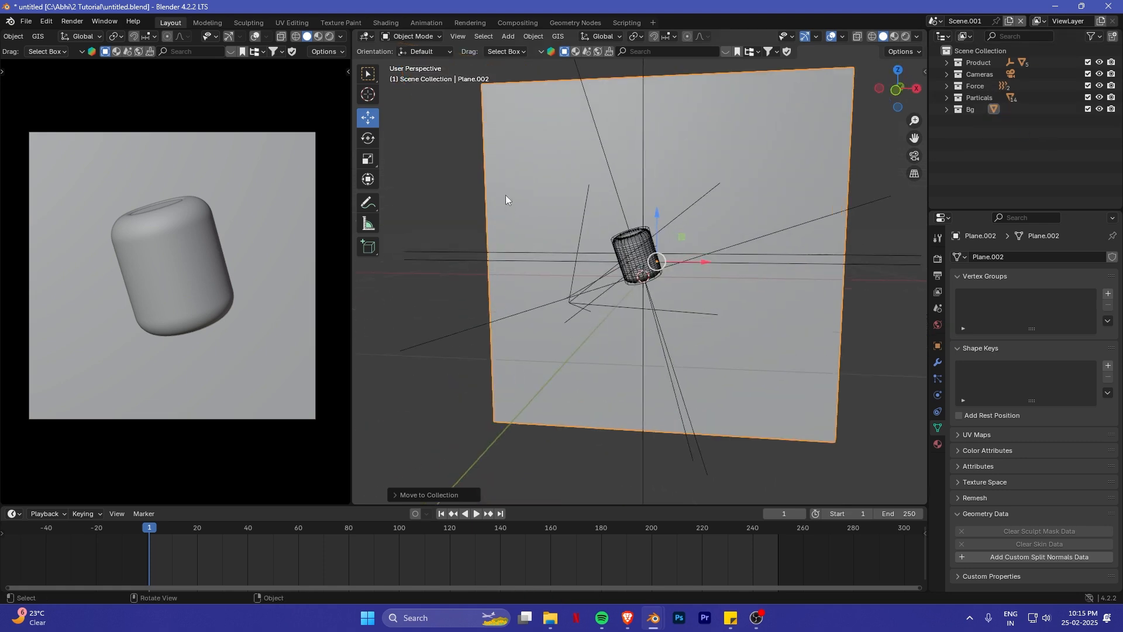
{"action": "left_click", "coordinate": [620, 208]}
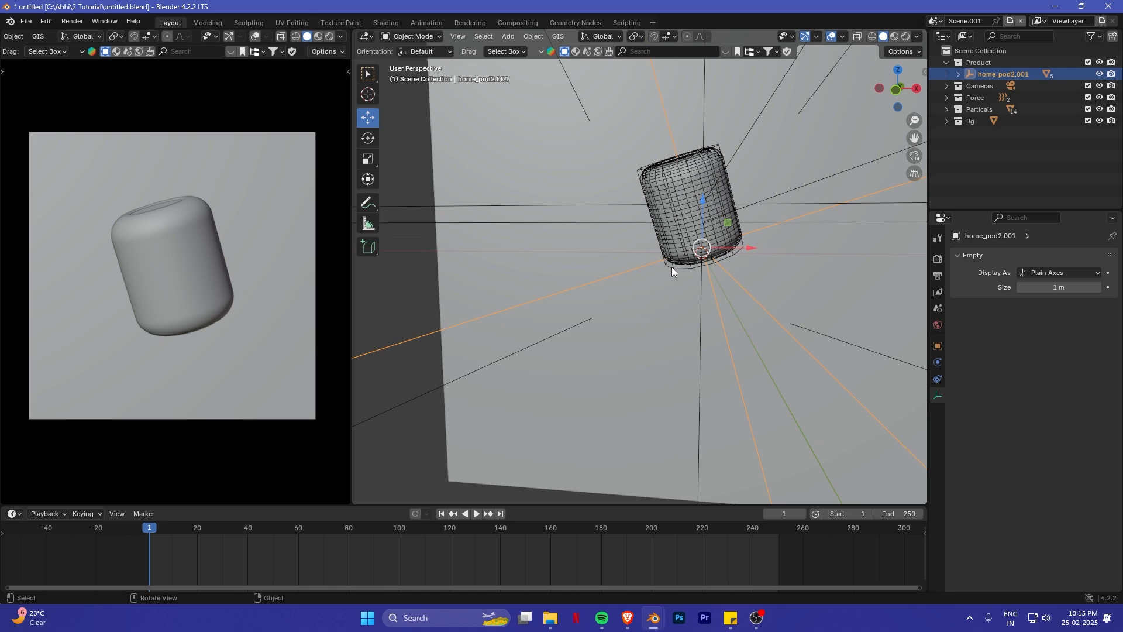
{"action": "middle_click_drag", "start_coordinate": [667, 270], "coordinate": [671, 264]}
{"action": "key", "text": "k"}
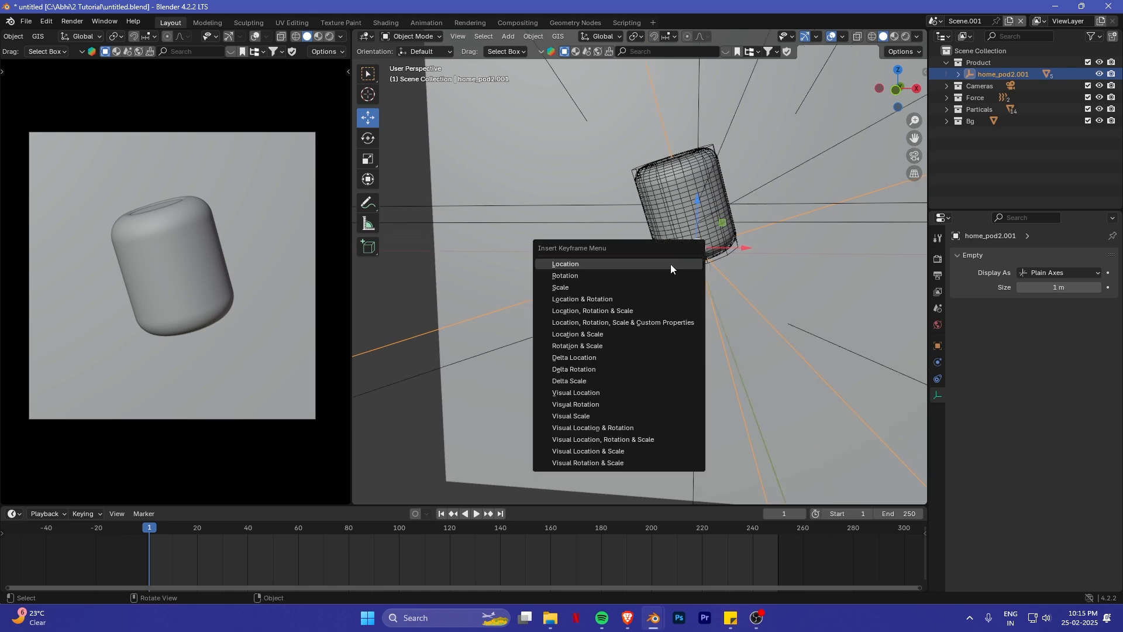
{"action": "left_click", "coordinate": [585, 298]}
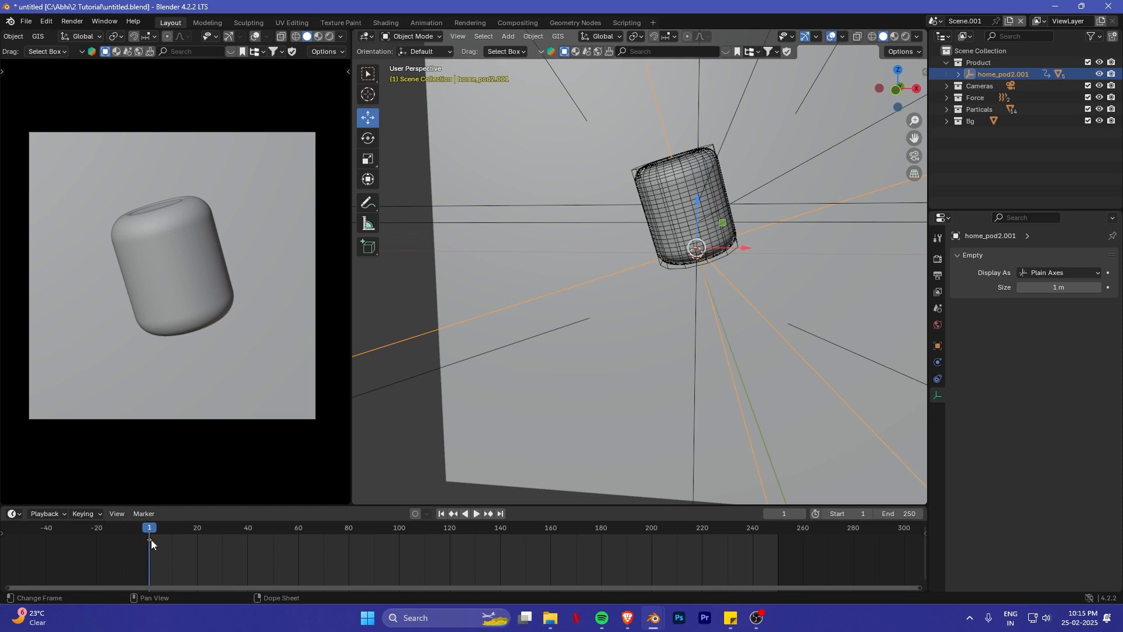
- Shift the HomePod's keyframe to frame 180 and set the scene's end frame to 180
{"action": "left_click_drag", "start_coordinate": [151, 539], "coordinate": [506, 553]}
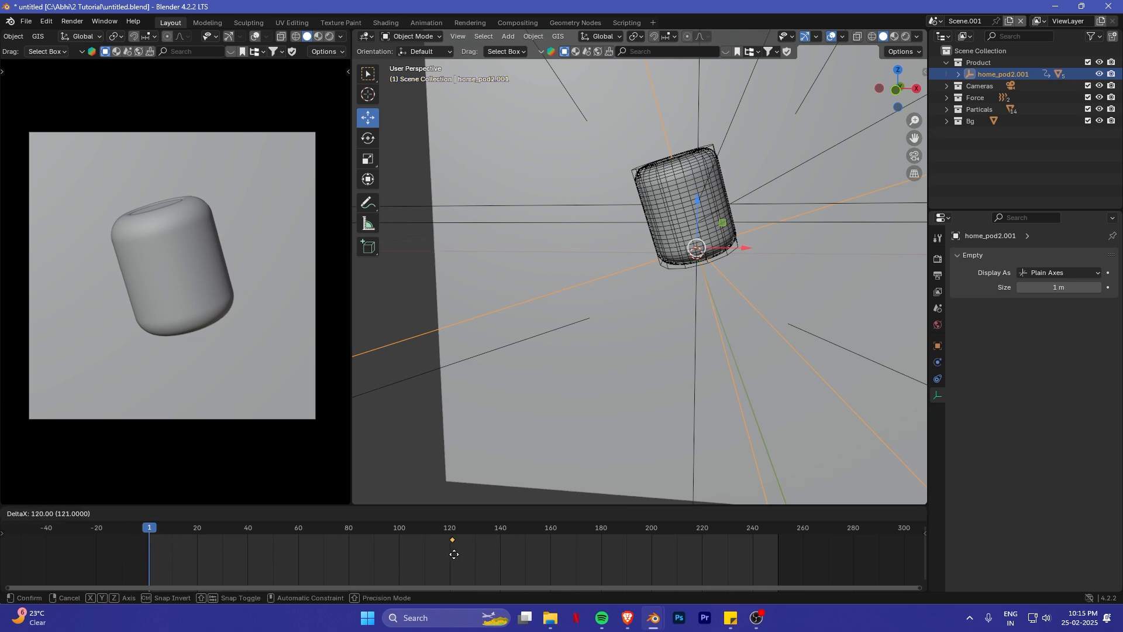
{"action": "left_click_drag", "start_coordinate": [711, 557], "coordinate": [459, 557]}
{"action": "left_click_drag", "start_coordinate": [603, 562], "coordinate": [606, 561]}
{"action": "left_click", "coordinate": [902, 513]}
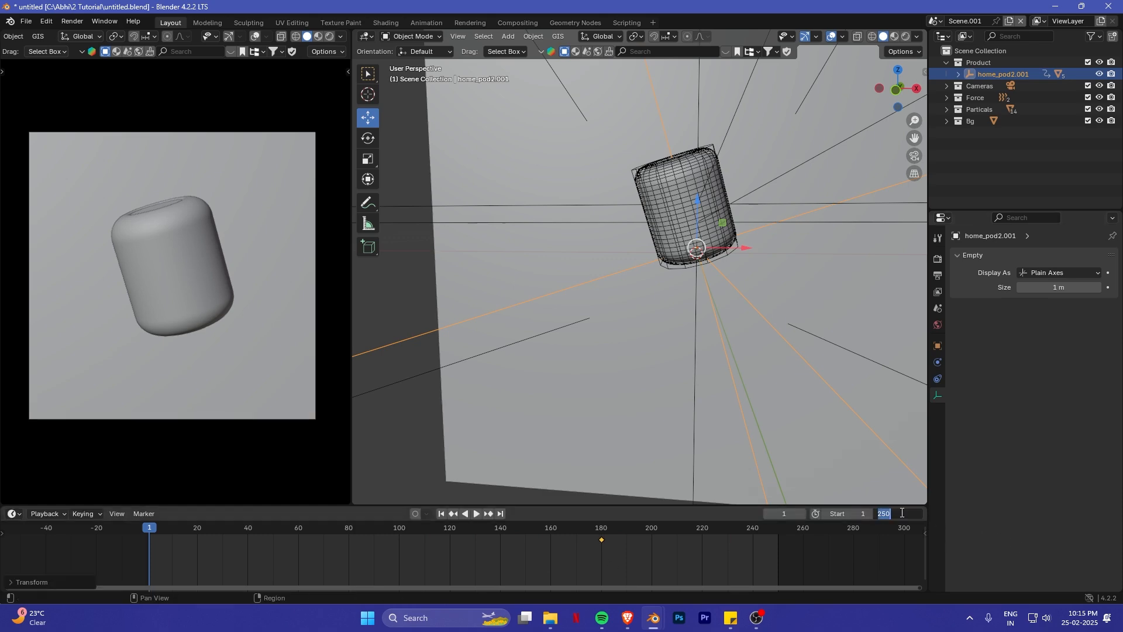
{"action": "type", "text": "180"}
{"action": "key", "text": "Return"}
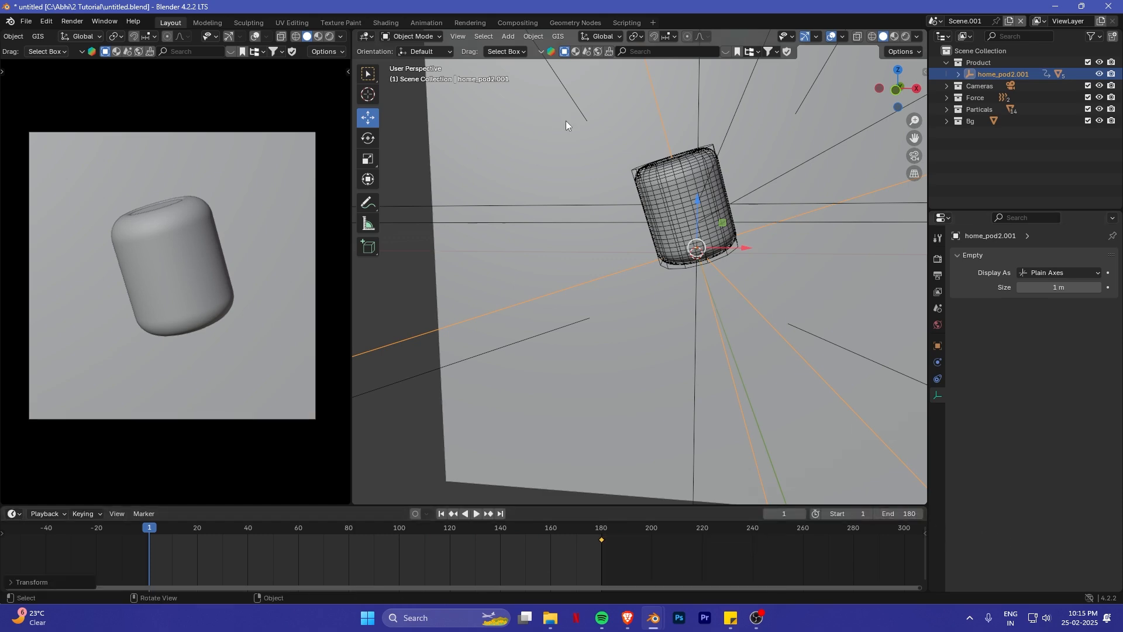
- Rotate home_pod2.001 about 111° around its local Z axis and keyframe this starting pose at frame 1
{"action": "middle_click_drag", "start_coordinate": [566, 120], "coordinate": [780, 258]}
{"action": "key", "text": "r"}
{"action": "key", "text": "z"}
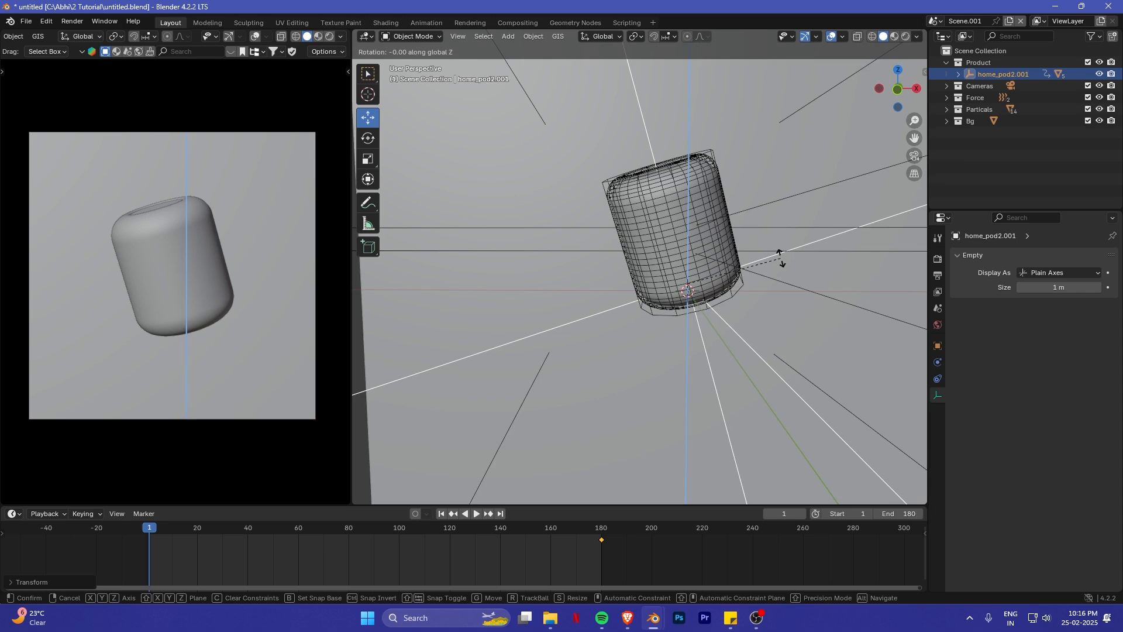
{"action": "key", "text": "z"}
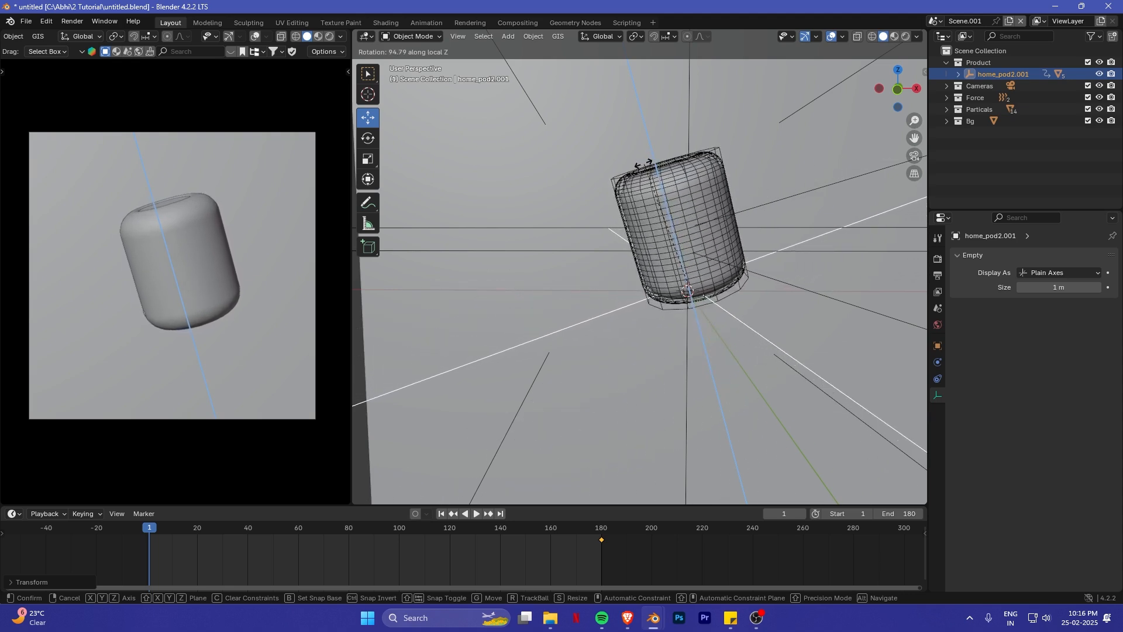
{"action": "left_click", "coordinate": [613, 182]}
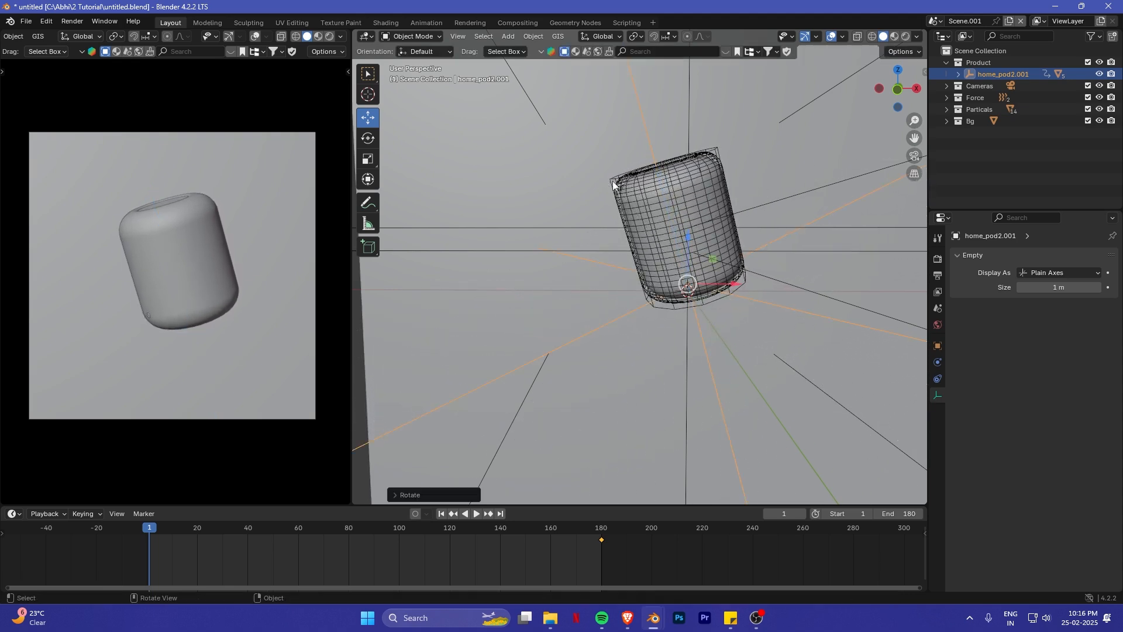
{"action": "key", "text": "i"}
{"action": "left_click", "coordinate": [671, 213]}
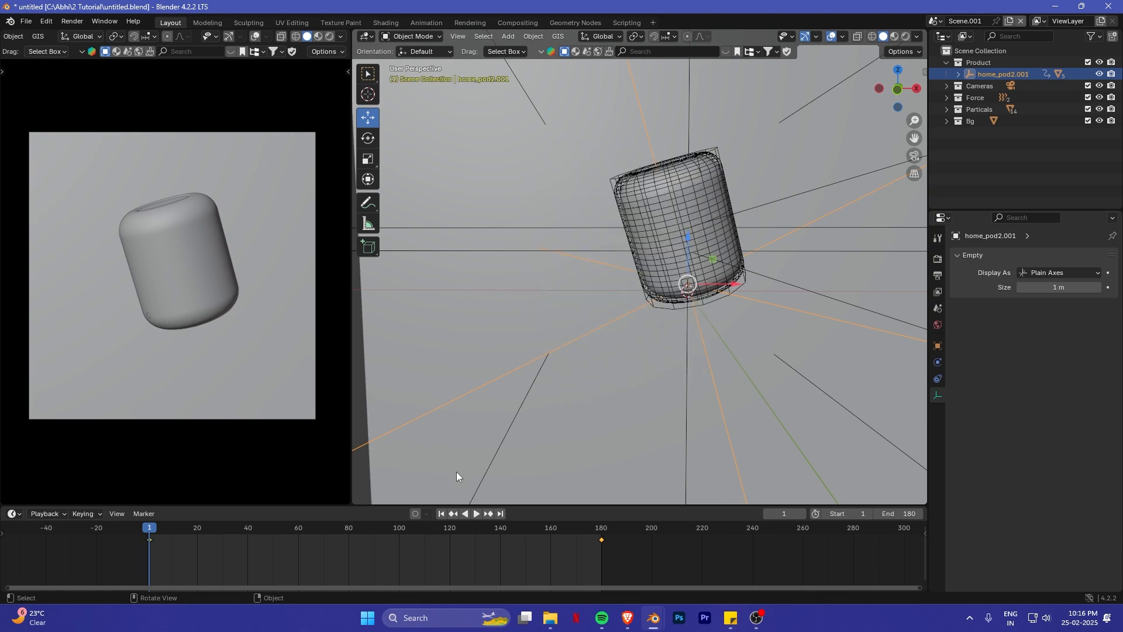
- Enlarge the timeline area and play the animation to check the HomePod's spin with the sphere simulation
{"action": "left_click_drag", "start_coordinate": [198, 505], "coordinate": [224, 487]}
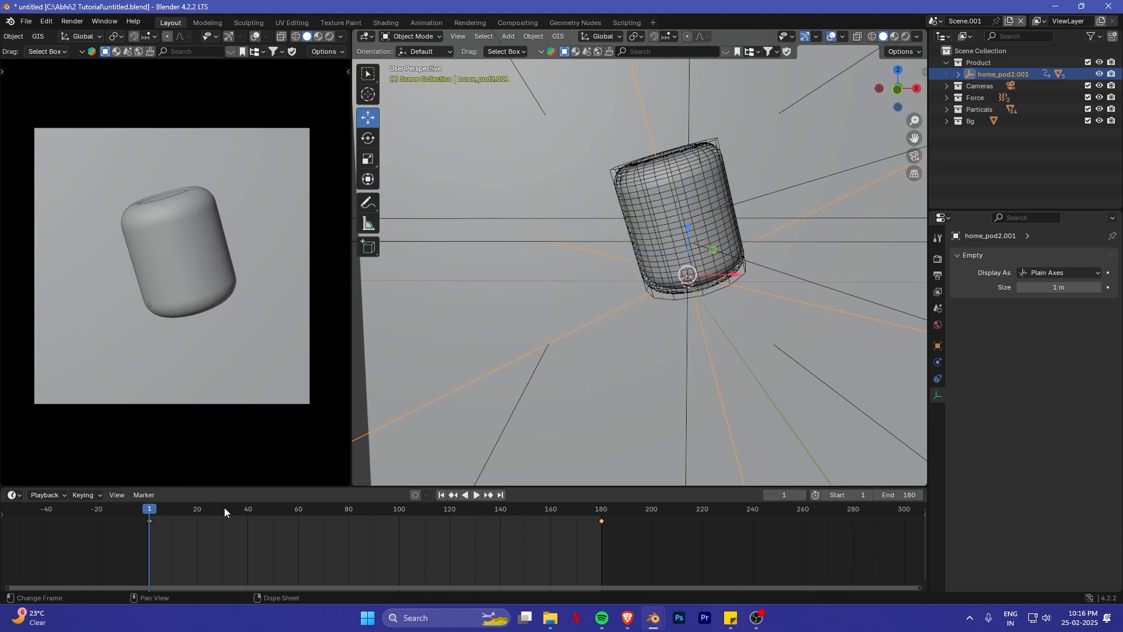
{"action": "key", "text": "space"}
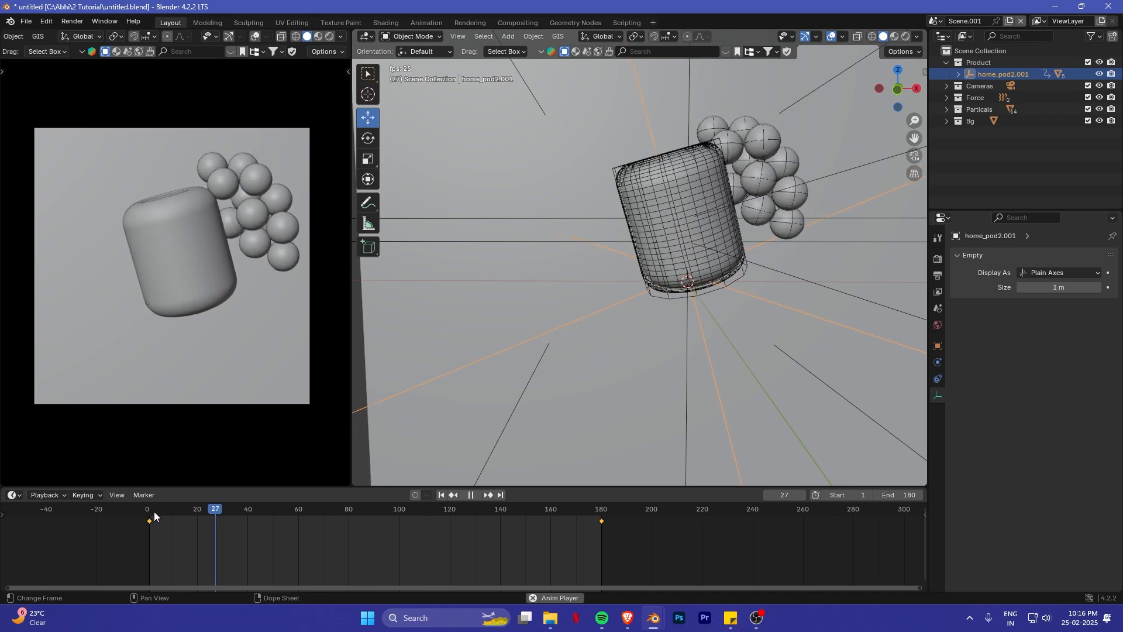
{"action": "key", "text": "space"}
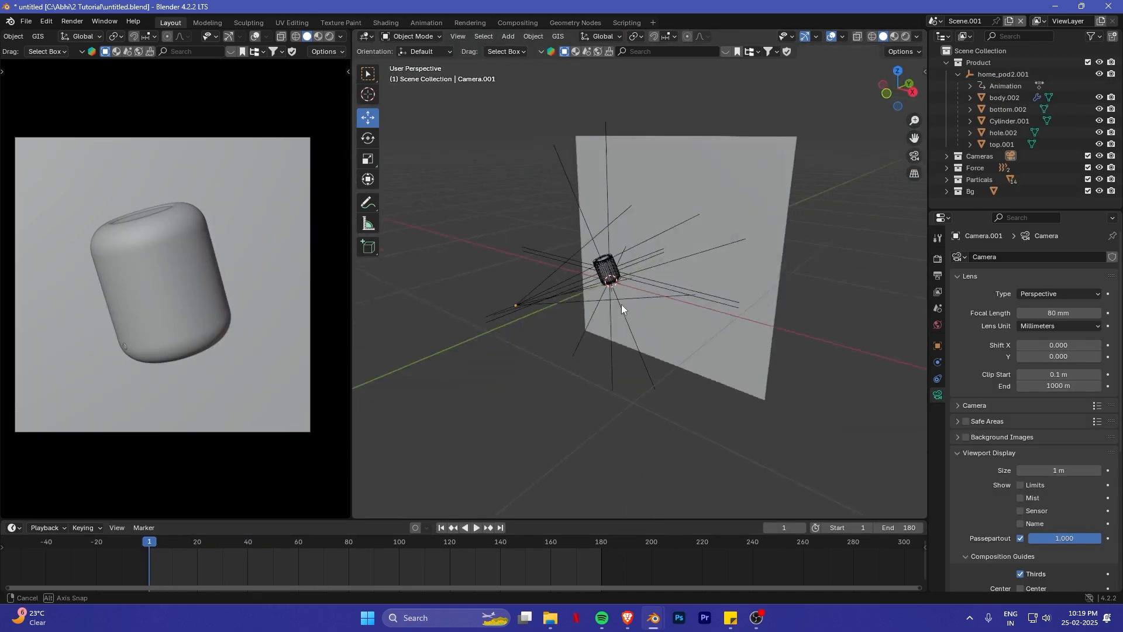
{"action": "middle_click_drag", "start_coordinate": [622, 304], "coordinate": [522, 376]}
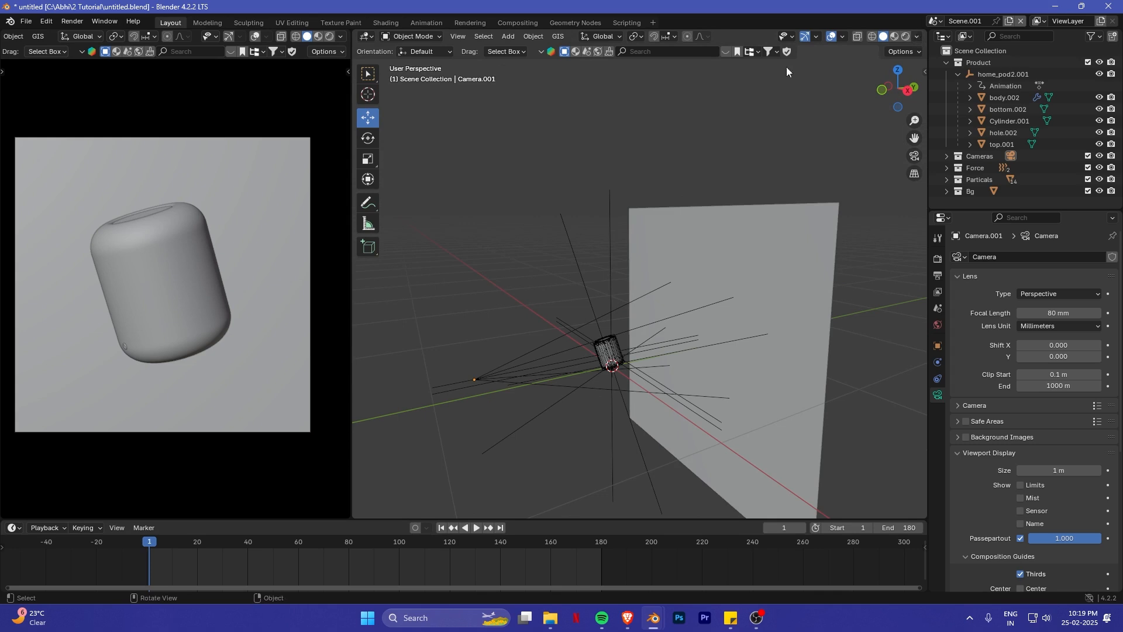
- Add an area light and raise it along Z to about the height of the HomePod's top
{"action": "middle_click_drag", "start_coordinate": [671, 332], "coordinate": [699, 328]}
{"action": "scroll", "coordinate": [700, 327], "scroll_direction": "up", "scroll_amount": 2}
{"action": "key", "text": "shift+a"}
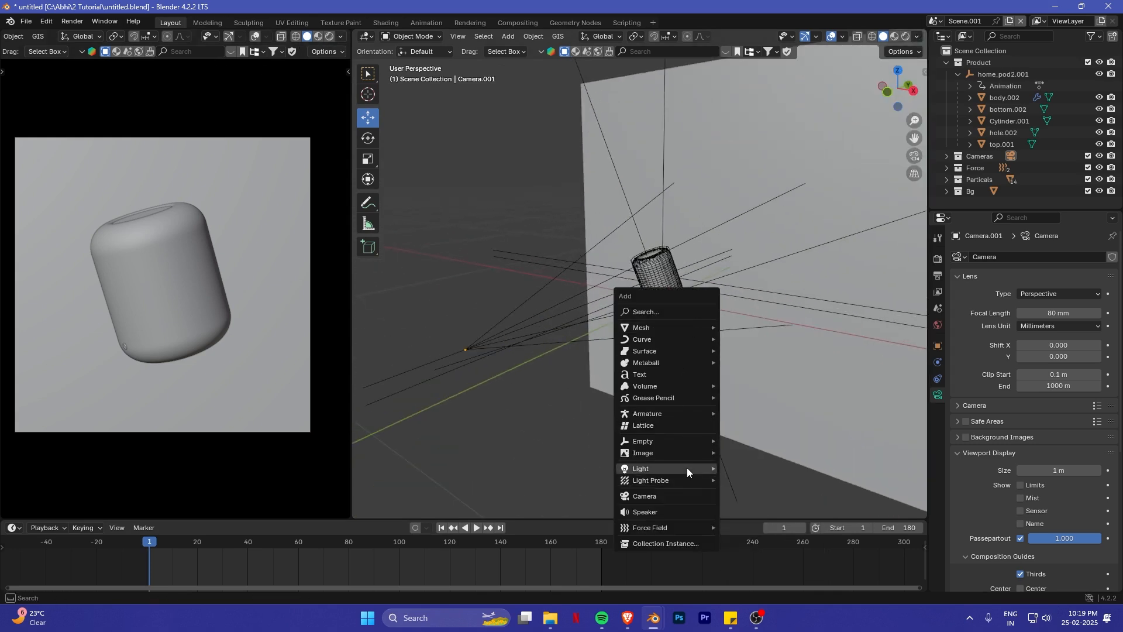
{"action": "mouse_move", "coordinate": [687, 469]}
{"action": "left_click", "coordinate": [743, 507]}
{"action": "key", "text": "g"}
{"action": "key", "text": "z"}
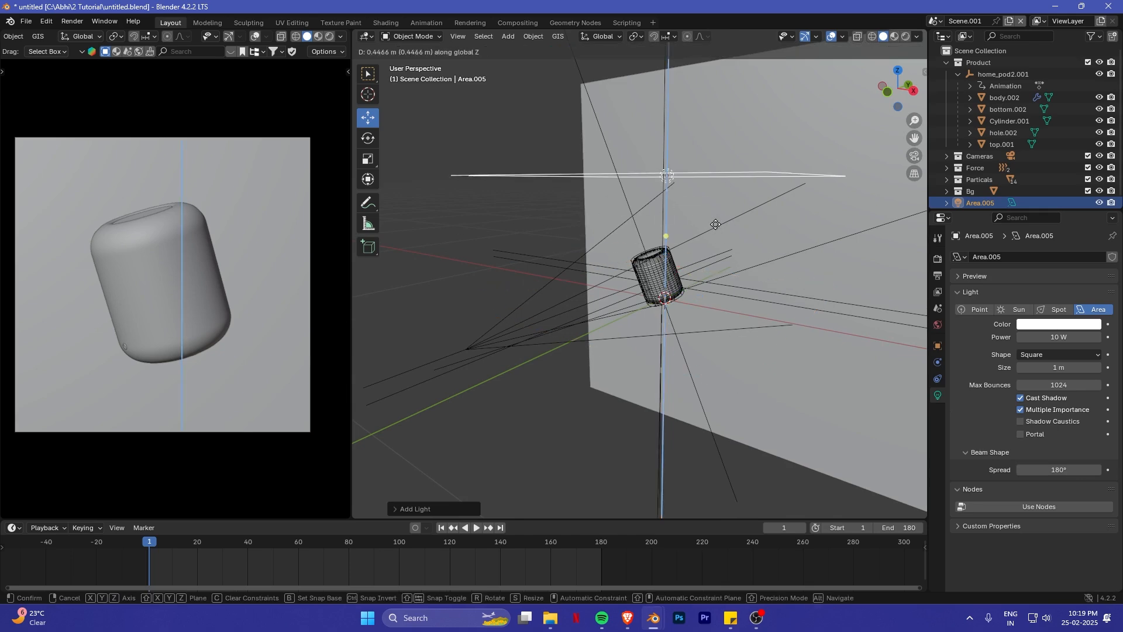
{"action": "left_click", "coordinate": [716, 277]}
- Rotate the area light 90° about the X axis and move it along Y toward the backdrop plane
{"action": "middle_click_drag", "start_coordinate": [716, 284], "coordinate": [656, 289]}
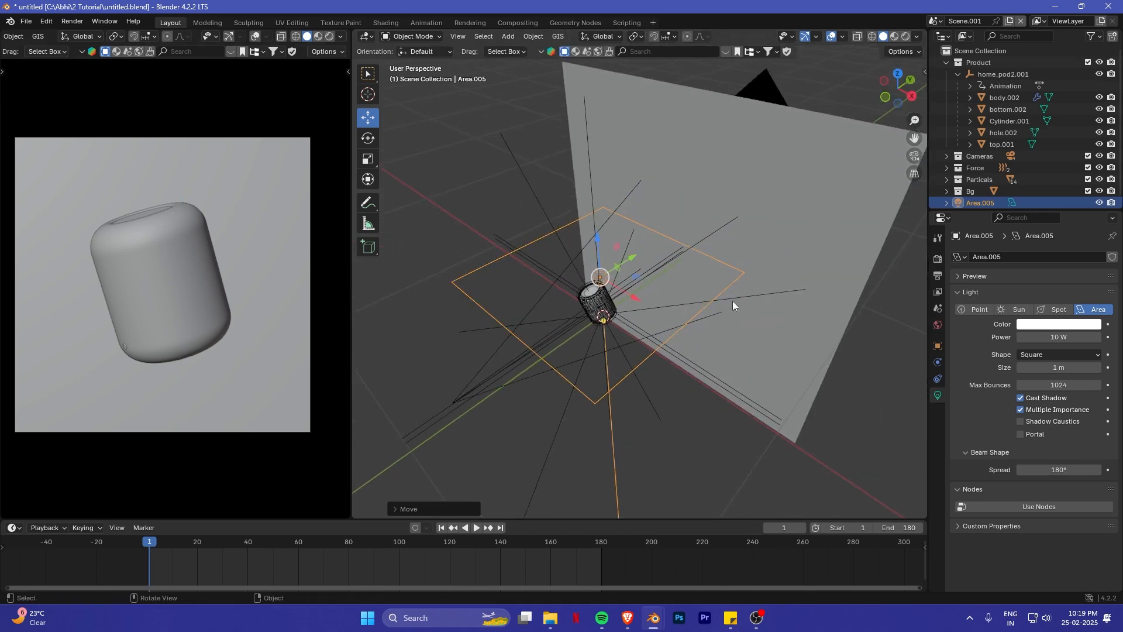
{"action": "type", "text": "rx"}
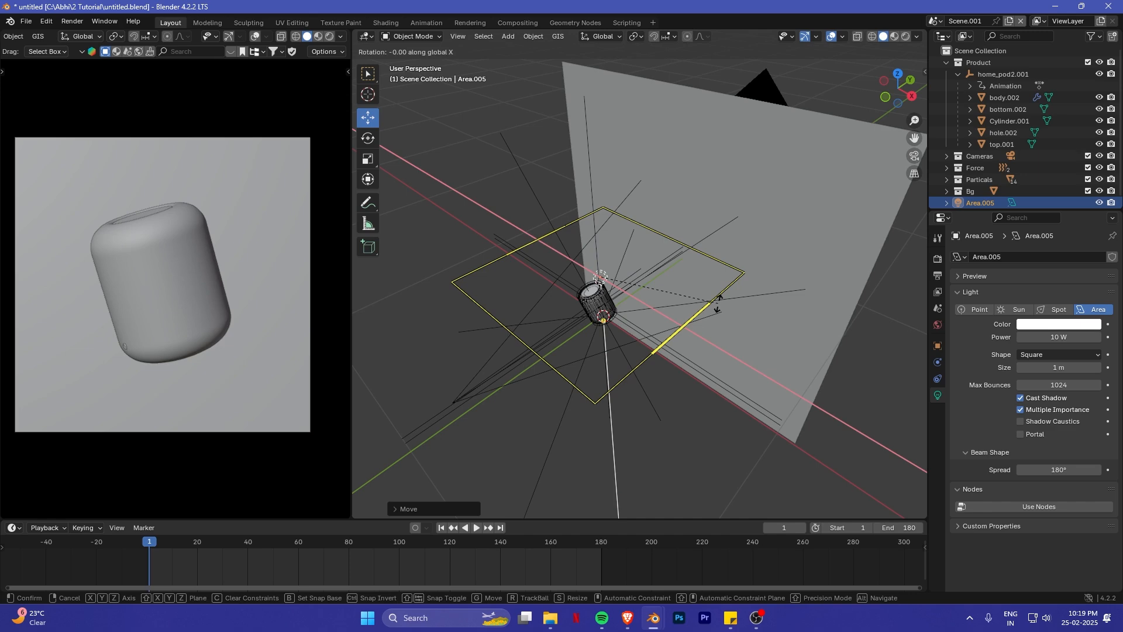
{"action": "type", "text": "90"}
{"action": "key", "text": "Return"}
{"action": "middle_click_drag", "start_coordinate": [719, 308], "coordinate": [655, 276]}
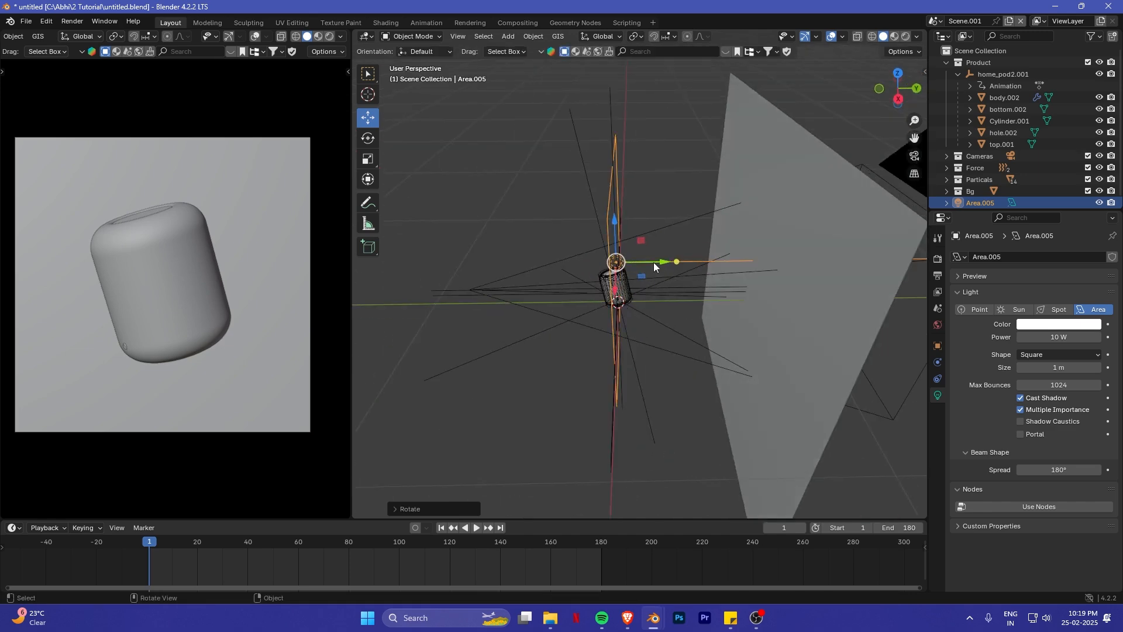
{"action": "left_click_drag", "start_coordinate": [655, 262], "coordinate": [761, 262]}
{"action": "middle_click_drag", "start_coordinate": [761, 261], "coordinate": [659, 286]}
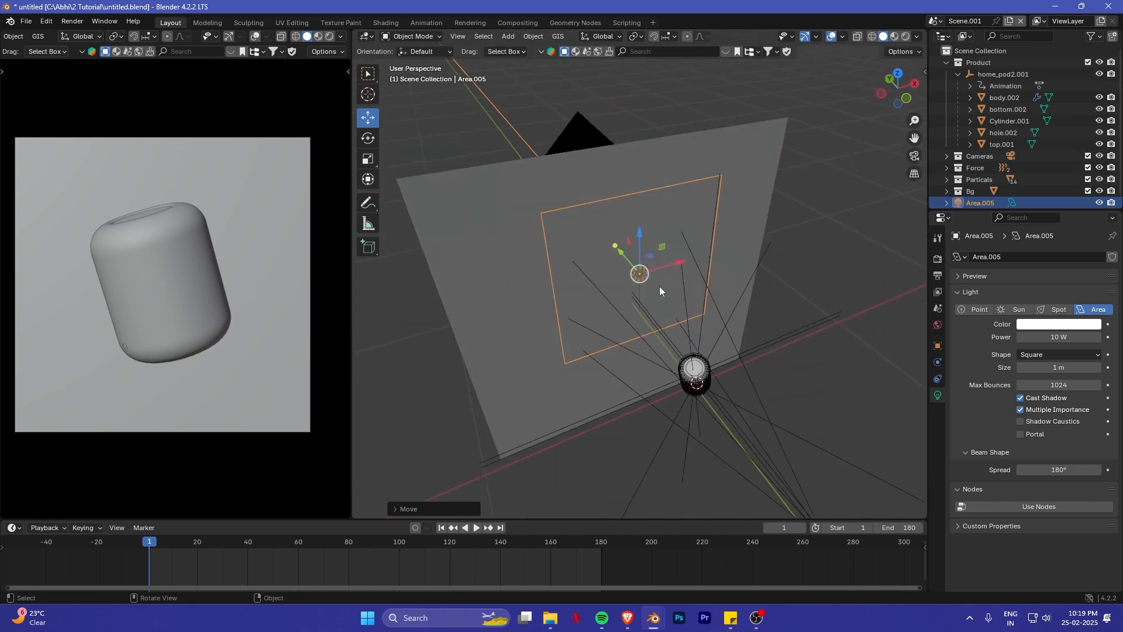
- Change the area light's shape to Ellipse
{"action": "left_click", "coordinate": [1055, 353]}
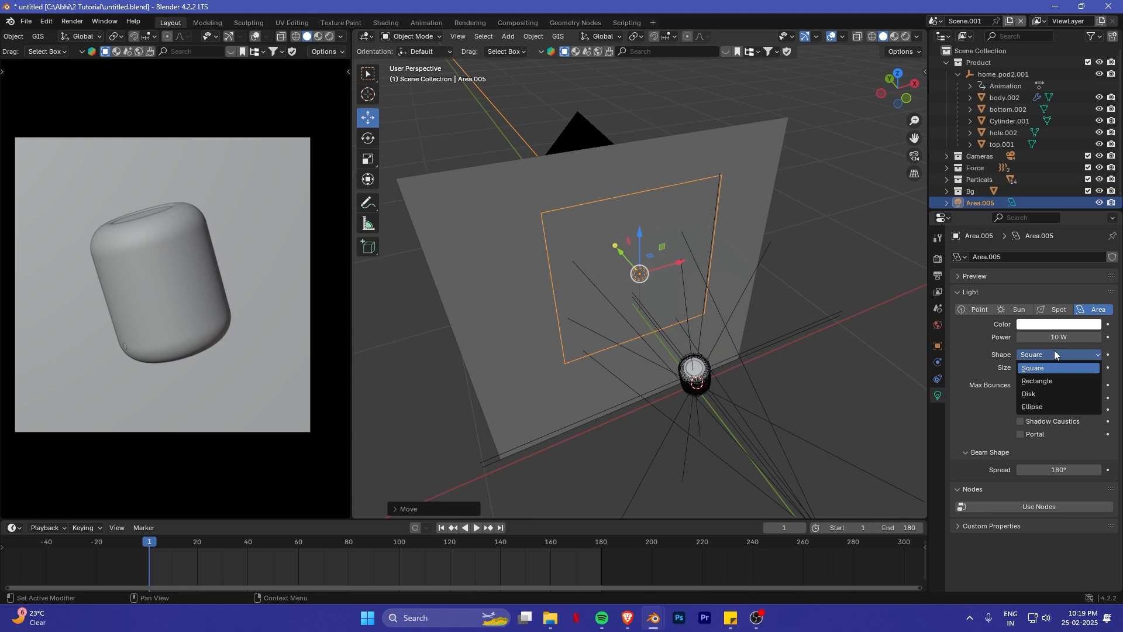
{"action": "left_click", "coordinate": [1019, 406]}
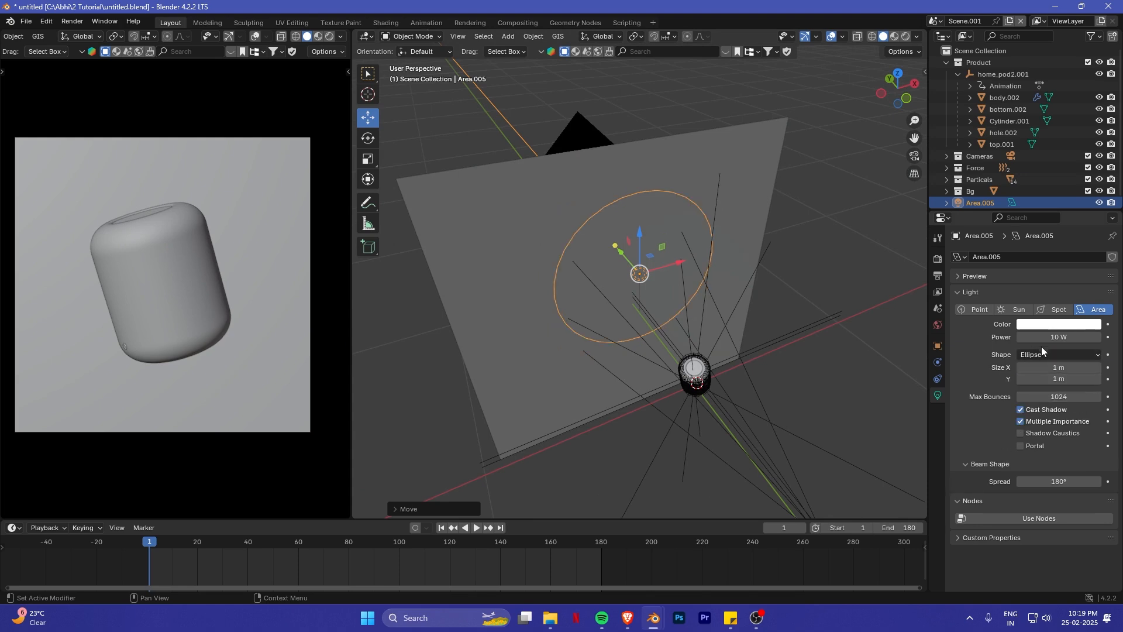
{"action": "left_click", "coordinate": [1038, 355]}
{"action": "left_click", "coordinate": [1032, 393]}
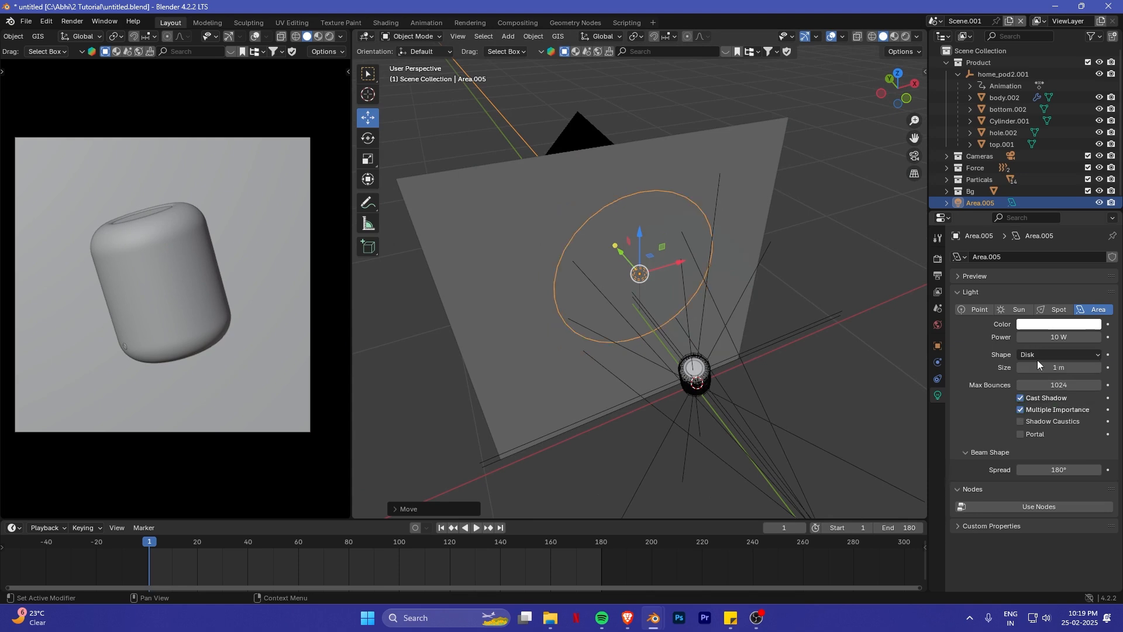
{"action": "left_click", "coordinate": [1038, 354]}
{"action": "left_click", "coordinate": [1048, 406]}
- Adjust the area light's height along global Z so it lines up behind the HomePod in front view
{"action": "scroll", "coordinate": [695, 328], "scroll_direction": "up", "scroll_amount": 5}
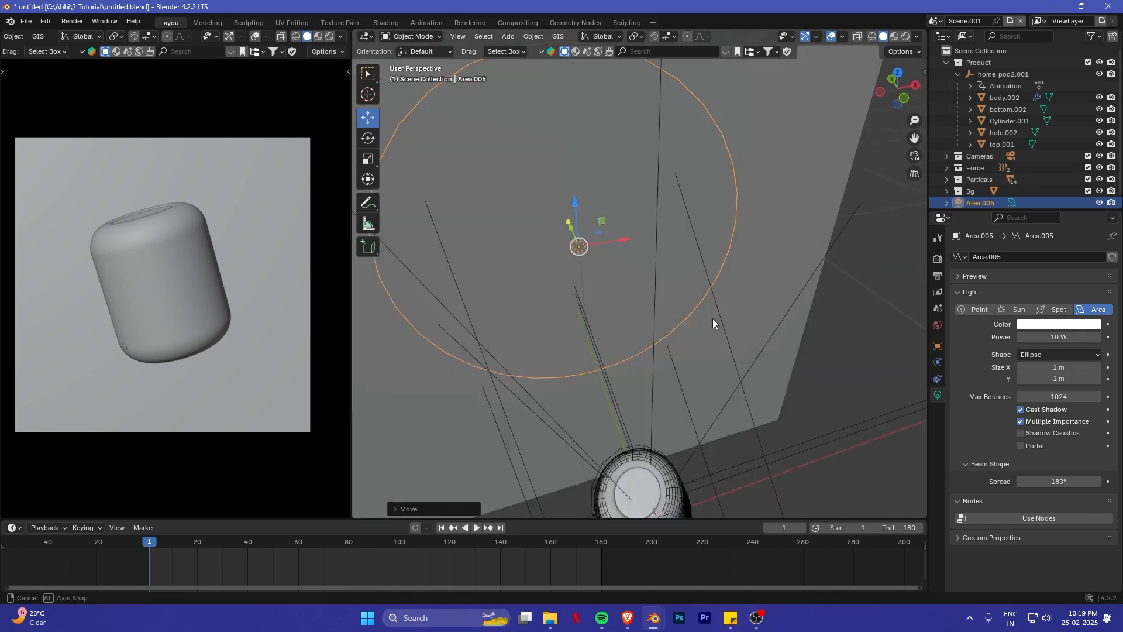
{"action": "middle_click_drag", "start_coordinate": [713, 318], "coordinate": [527, 292]}
{"action": "key", "text": "g"}
{"action": "key", "text": "z"}
{"action": "left_click", "coordinate": [565, 345]}
{"action": "middle_click_drag", "start_coordinate": [571, 348], "coordinate": [689, 381]}
{"action": "scroll", "coordinate": [679, 377], "scroll_direction": "down", "scroll_amount": 5}
{"action": "key", "text": "g"}
{"action": "key", "text": "z"}
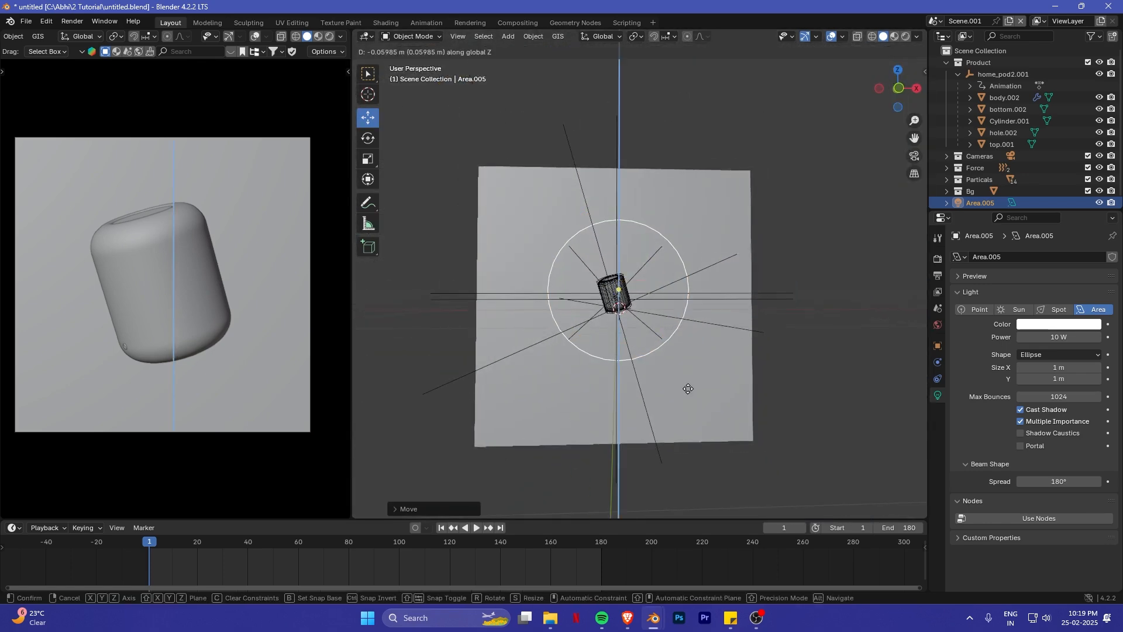
{"action": "left_click", "coordinate": [686, 390]}
- Scale the area light down to about half its size and fine-tune its height along Z
{"action": "key", "text": "s"}
{"action": "left_click", "coordinate": [692, 354]}
{"action": "key", "text": "g"}
{"action": "key", "text": "z"}
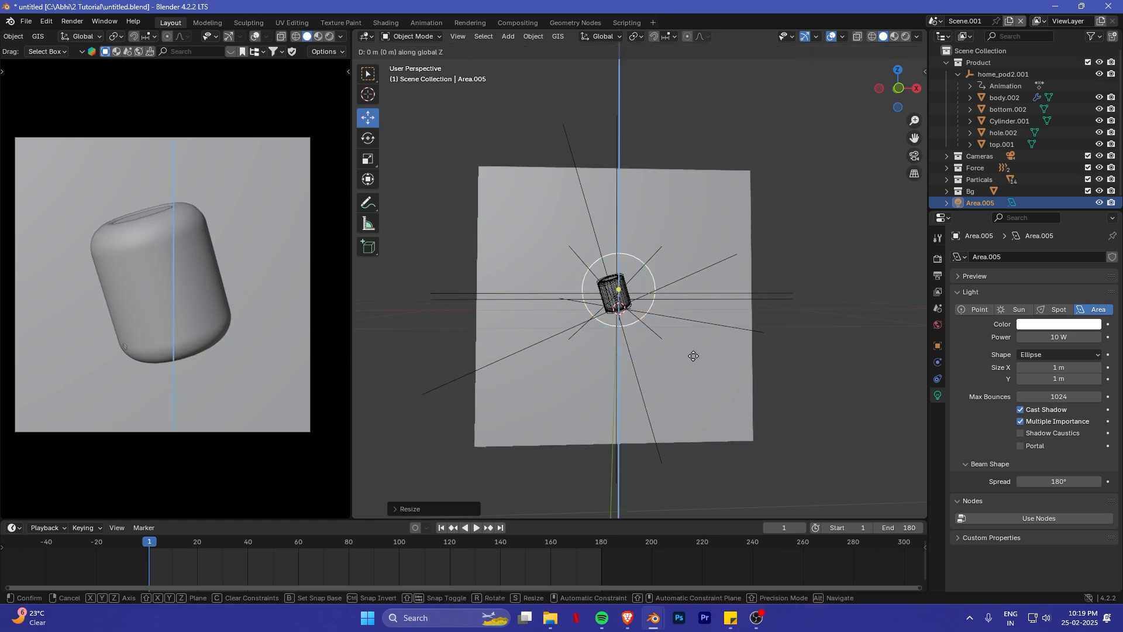
{"action": "left_click", "coordinate": [692, 370]}
- Switch the camera view to rendered shading and give the backdrop plane a new material
{"action": "key", "text": "z"}
{"action": "left_click", "coordinate": [183, 211]}
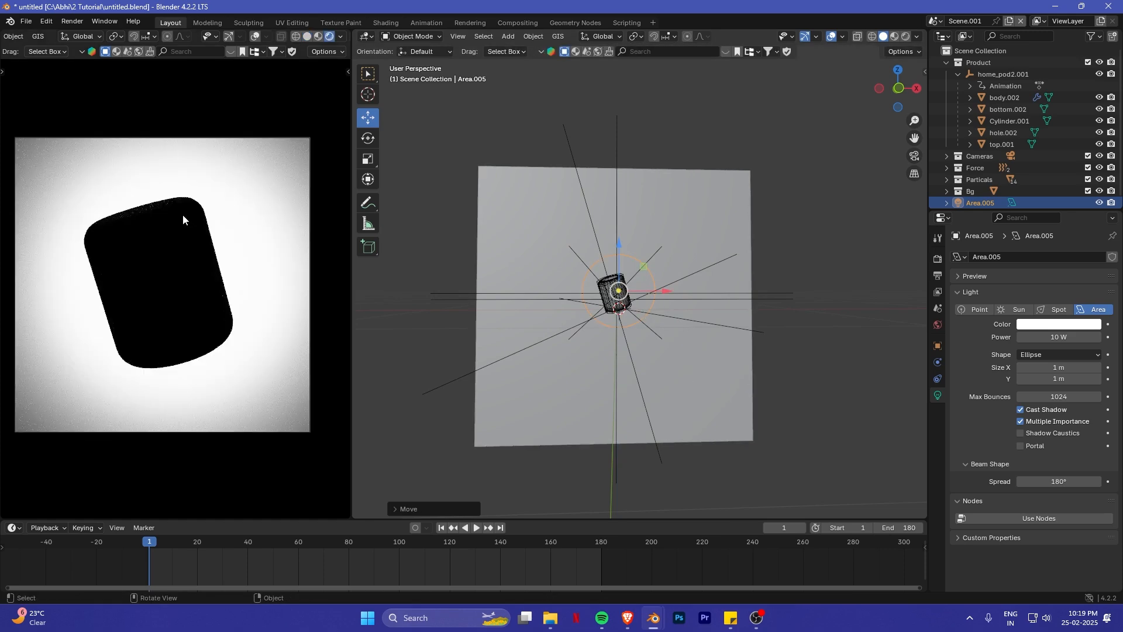
{"action": "left_click", "coordinate": [687, 198]}
{"action": "key", "text": "KP_Decimal"}
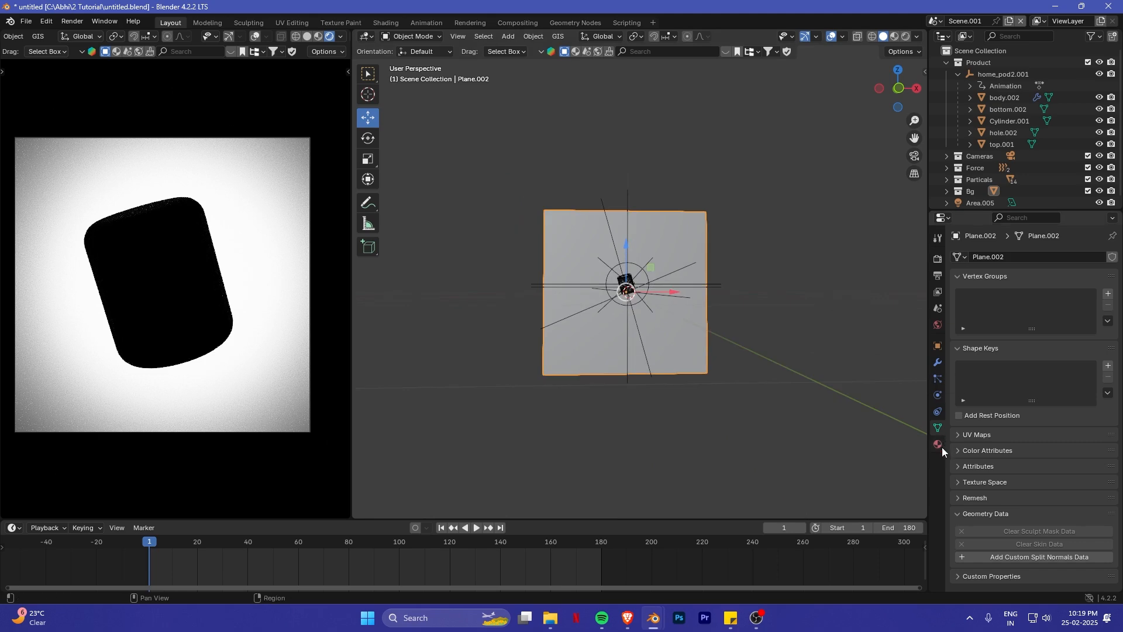
{"action": "left_click", "coordinate": [938, 444]}
{"action": "left_click", "coordinate": [993, 305]}
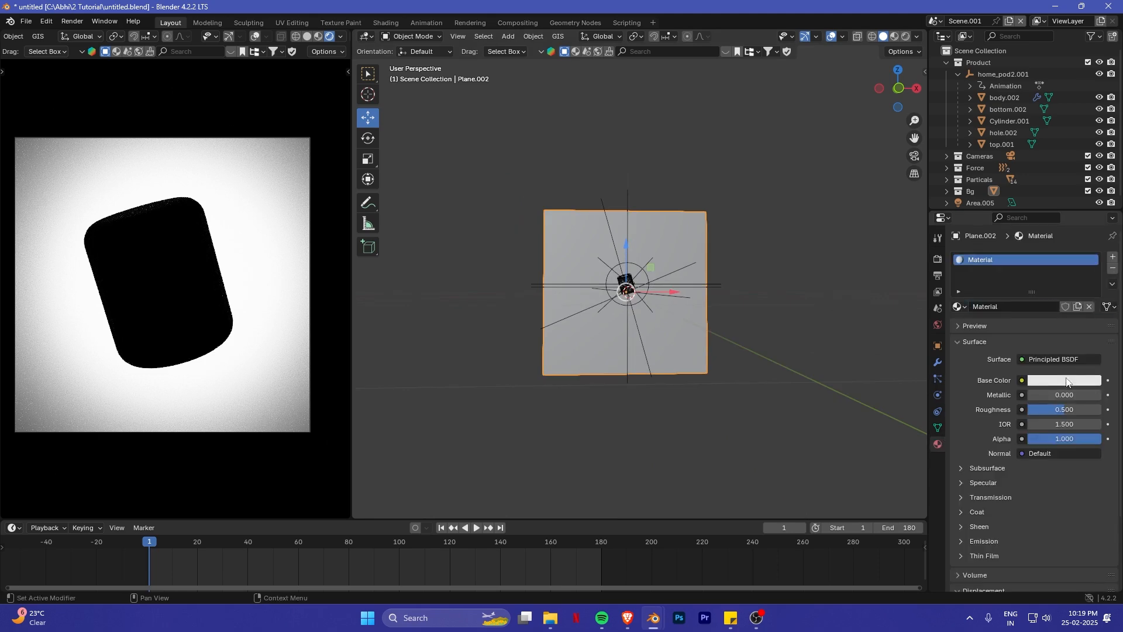
- Set the backdrop material's base color to a very dark grey and its roughness to 1.000
{"action": "left_click", "coordinate": [1067, 381]}
{"action": "left_click_drag", "start_coordinate": [1091, 202], "coordinate": [1092, 298]}
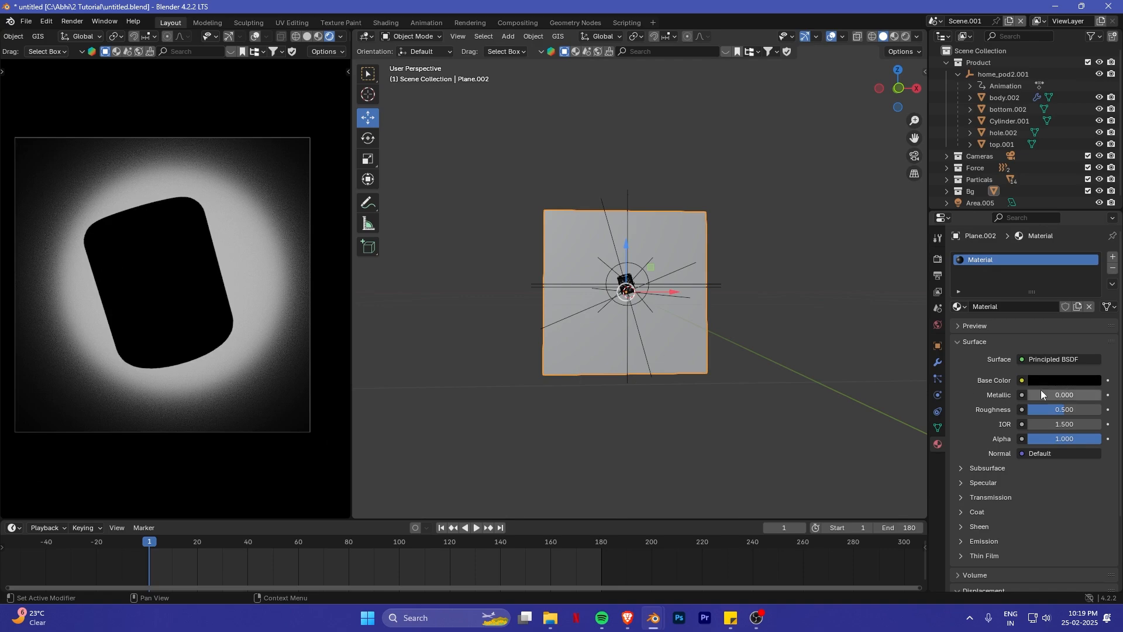
{"action": "left_click_drag", "start_coordinate": [1058, 411], "coordinate": [1101, 411]}
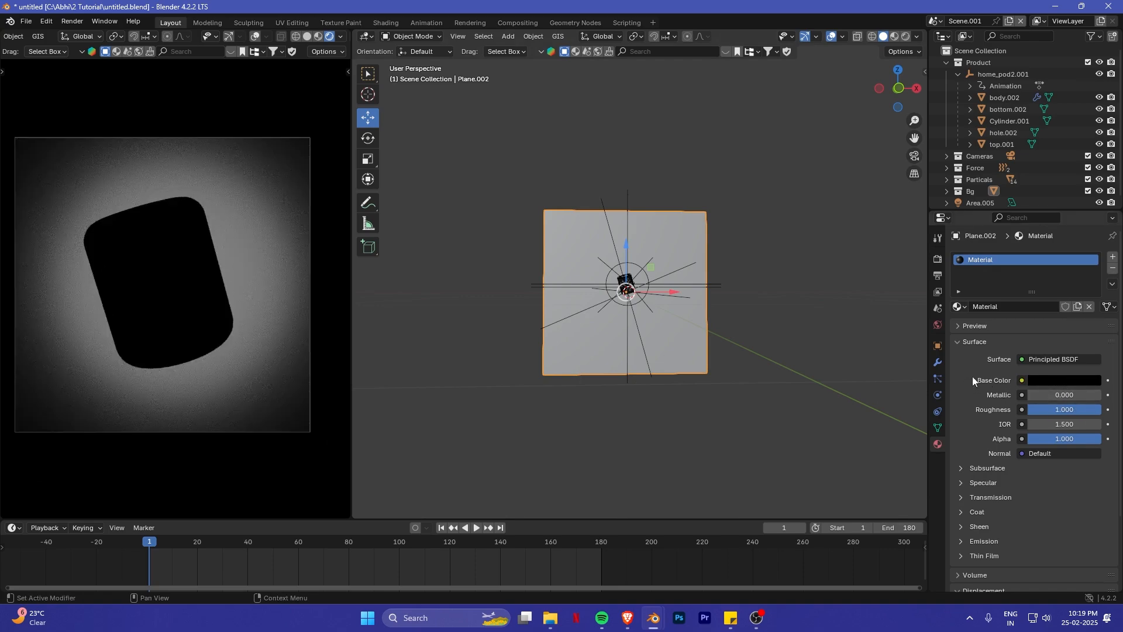
{"action": "left_click", "coordinate": [1051, 380]}
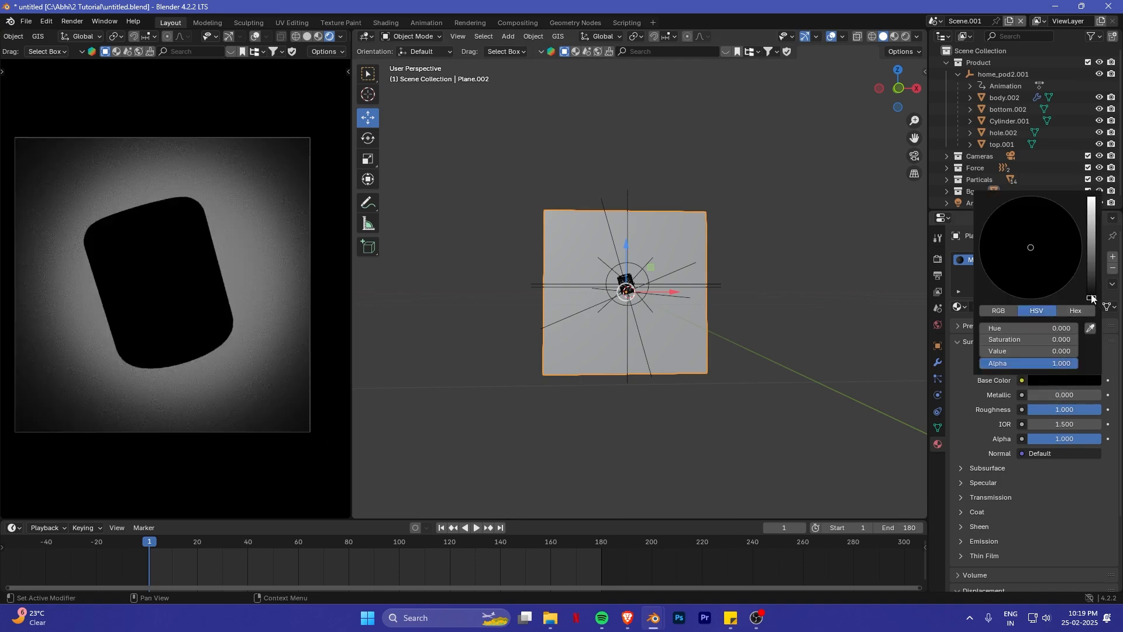
{"action": "left_click_drag", "start_coordinate": [1093, 299], "coordinate": [1093, 287]}
- Set the power of the elliptical area light in front of the backdrop to 20 W
{"action": "middle_click_drag", "start_coordinate": [704, 241], "coordinate": [715, 136]}
{"action": "scroll", "coordinate": [702, 318], "scroll_direction": "up", "scroll_amount": 6}
{"action": "left_click", "coordinate": [691, 295]}
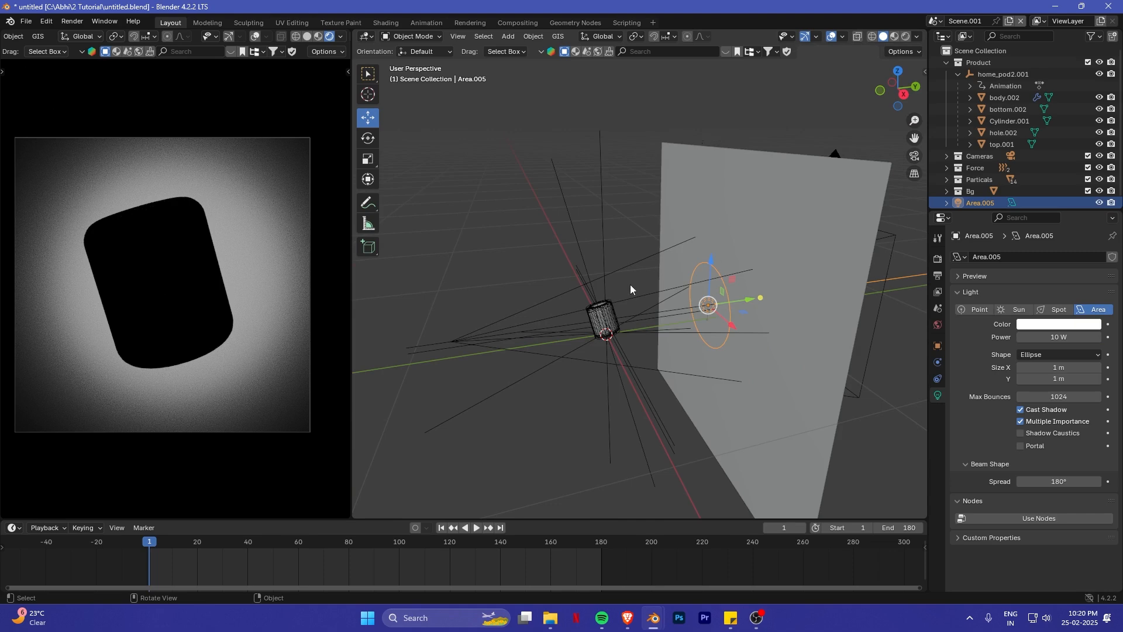
{"action": "middle_click_drag", "start_coordinate": [630, 284], "coordinate": [708, 328]}
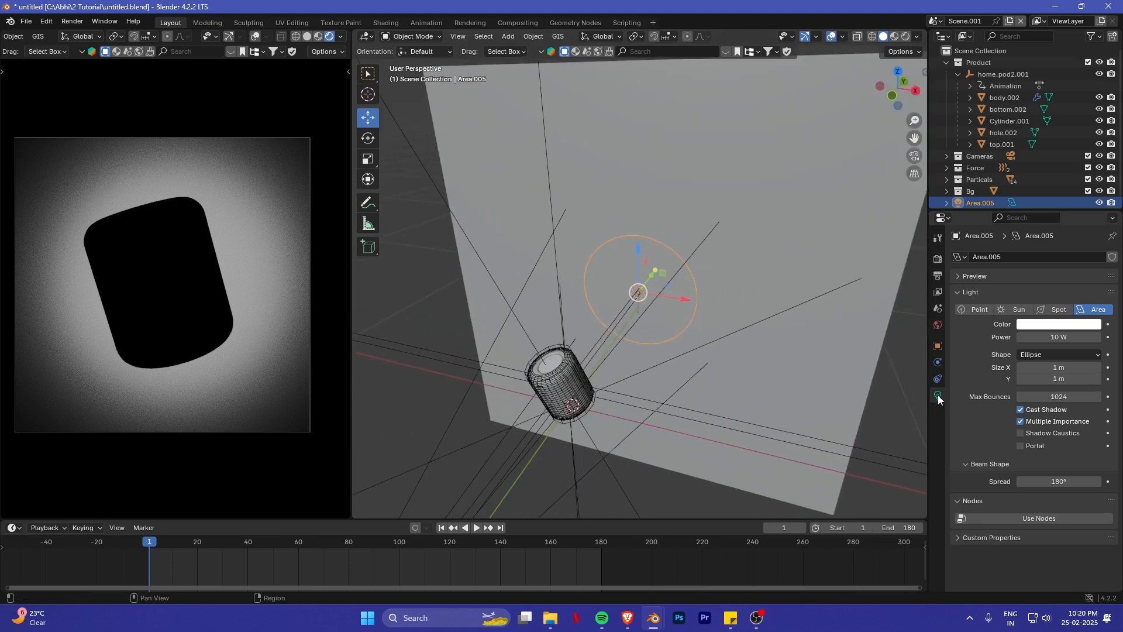
{"action": "left_click", "coordinate": [1070, 337]}
{"action": "type", "text": "1"}
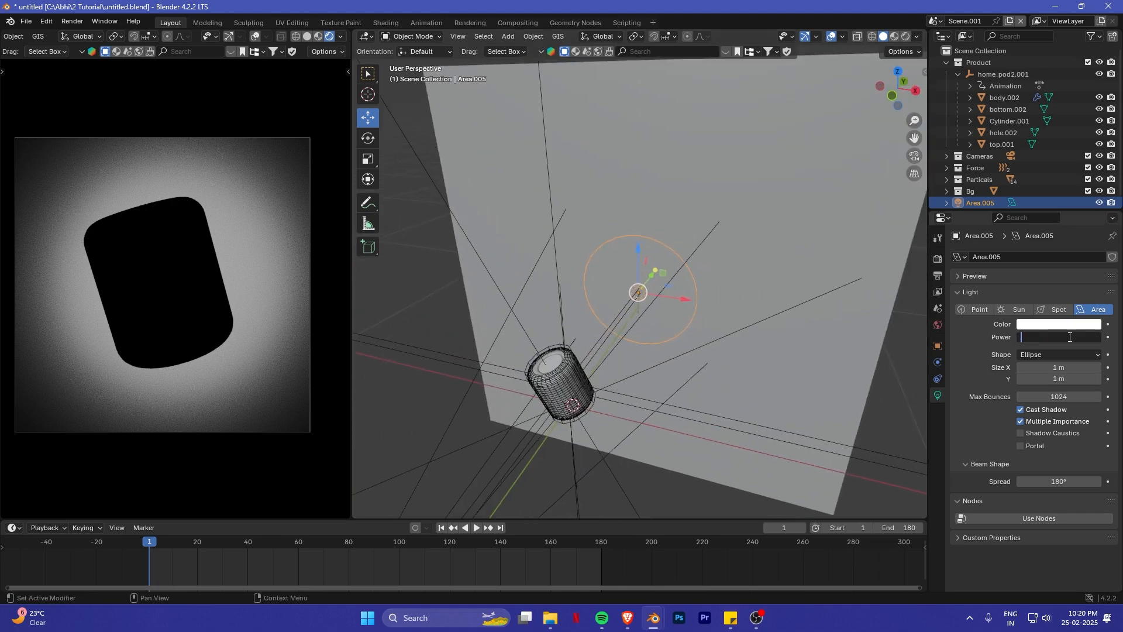
{"action": "key", "text": "Return"}
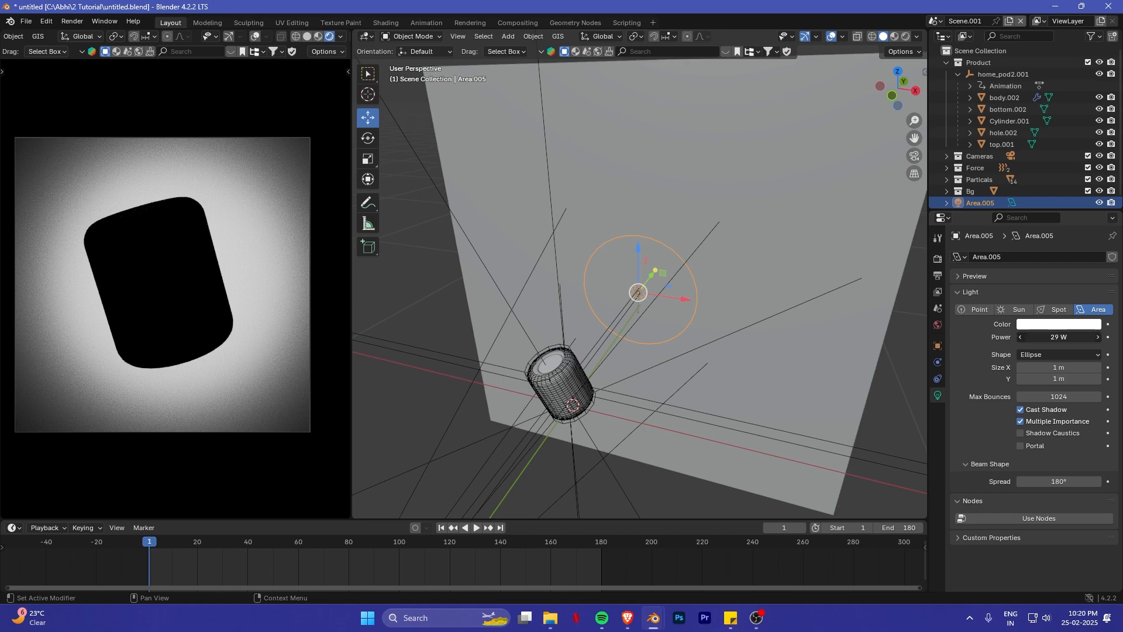
{"action": "left_click", "coordinate": [1069, 338]}
{"action": "type", "text": "20"}
{"action": "key", "text": "Return"}
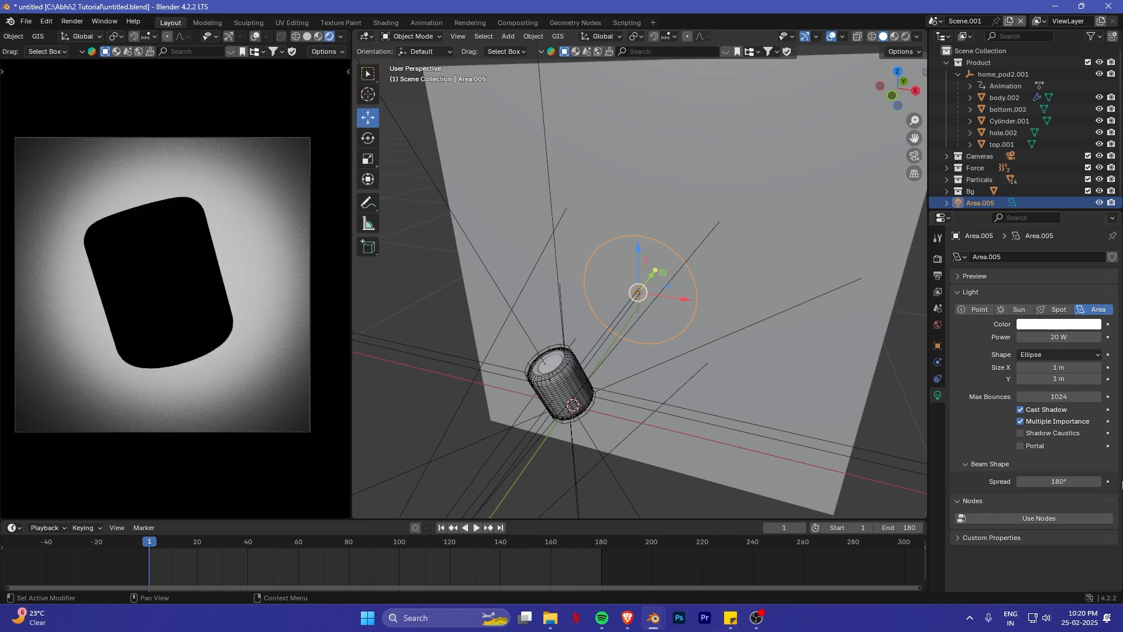
{"action": "left_click_drag", "start_coordinate": [1067, 485], "coordinate": [1044, 485]}
- Create a new light linking collection for the elliptical area light
{"action": "scroll", "coordinate": [489, 325], "scroll_direction": "down", "scroll_amount": 4}
{"action": "middle_click_drag", "start_coordinate": [488, 325], "coordinate": [812, 361]}
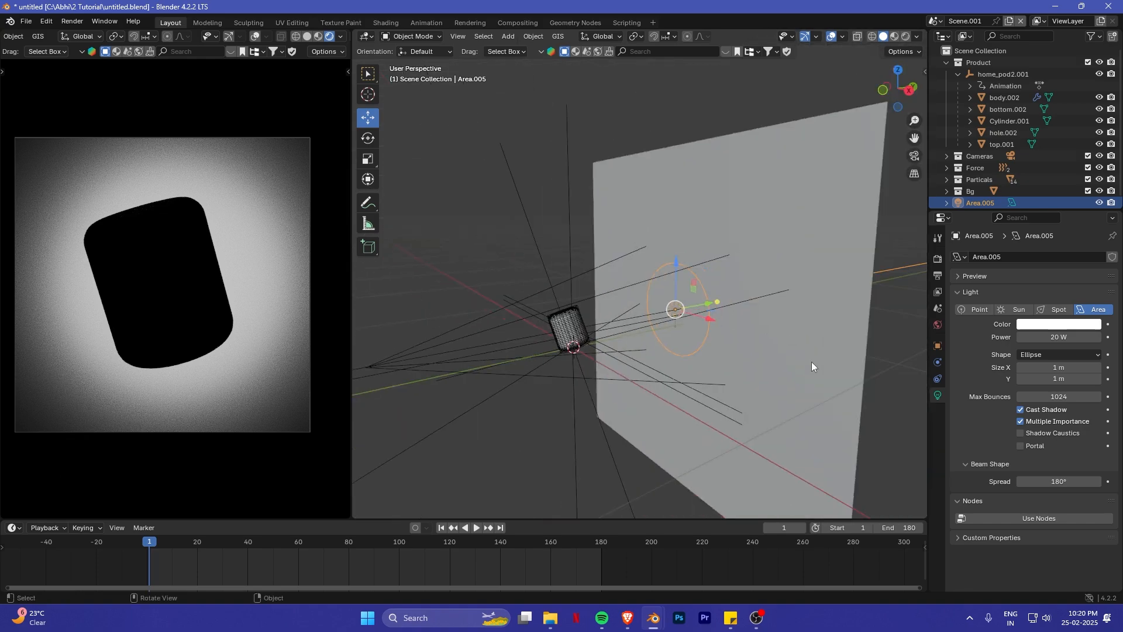
{"action": "left_click", "coordinate": [938, 345]}
{"action": "scroll", "coordinate": [967, 402], "scroll_direction": "down", "scroll_amount": 5}
{"action": "scroll", "coordinate": [964, 399], "scroll_direction": "down", "scroll_amount": 8}
{"action": "middle_click_drag", "start_coordinate": [702, 350], "coordinate": [878, 358]}
{"action": "left_click", "coordinate": [1031, 363]}
{"action": "middle_click_drag", "start_coordinate": [519, 390], "coordinate": [580, 346], "text": "shift"}
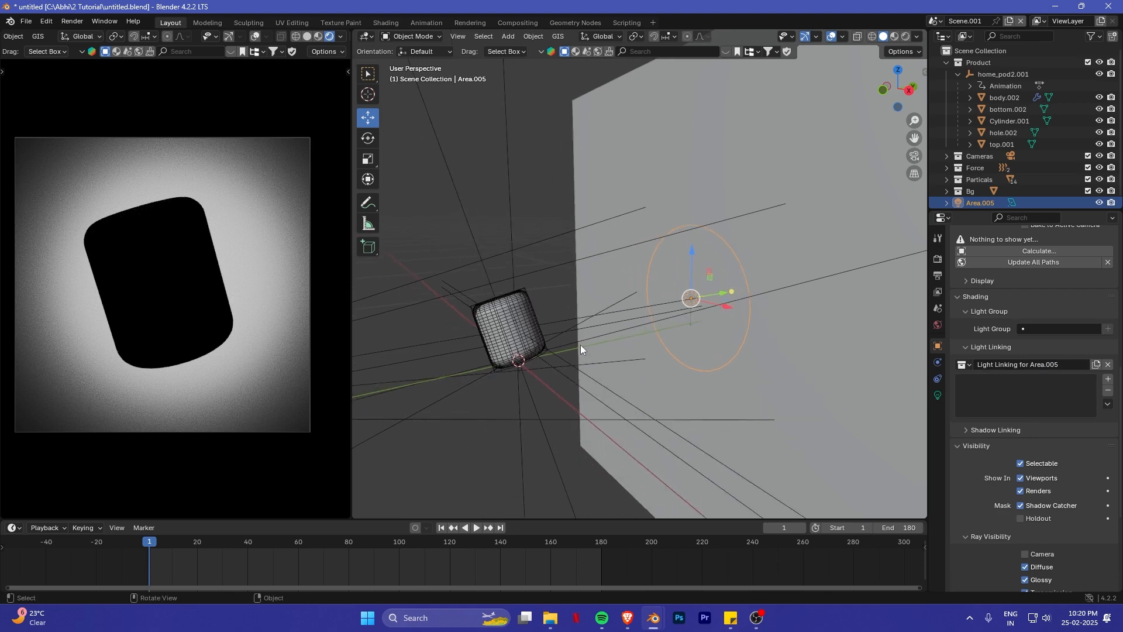
{"action": "left_click_drag", "start_coordinate": [1002, 62], "coordinate": [999, 399]}
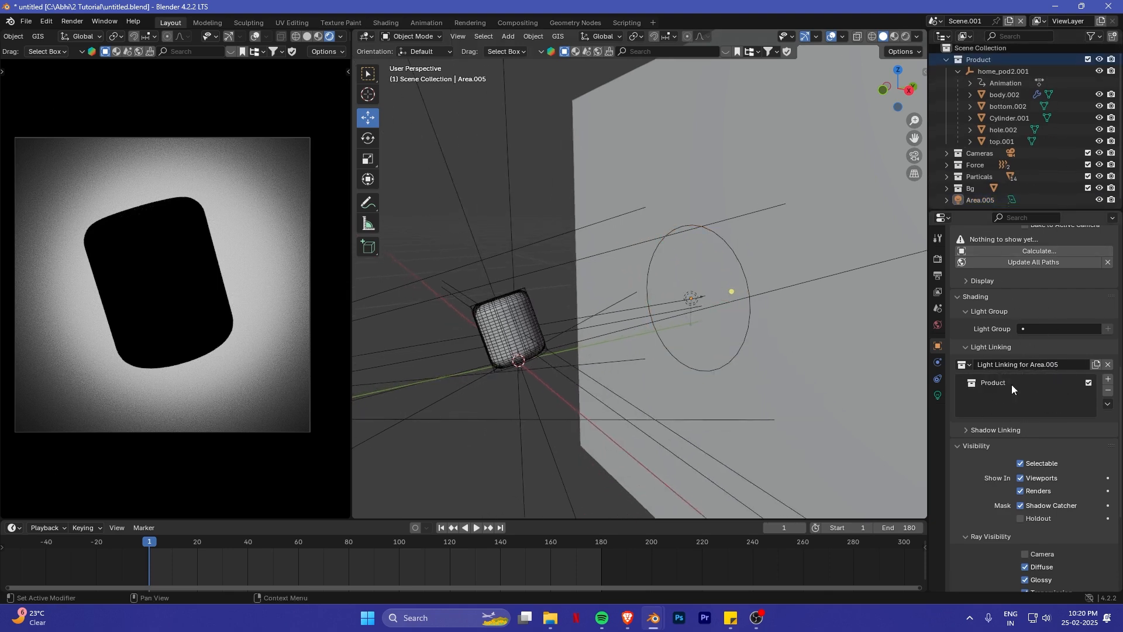
{"action": "middle_click_drag", "start_coordinate": [539, 317], "coordinate": [609, 298]}
{"action": "key", "text": "ctrl+z"}
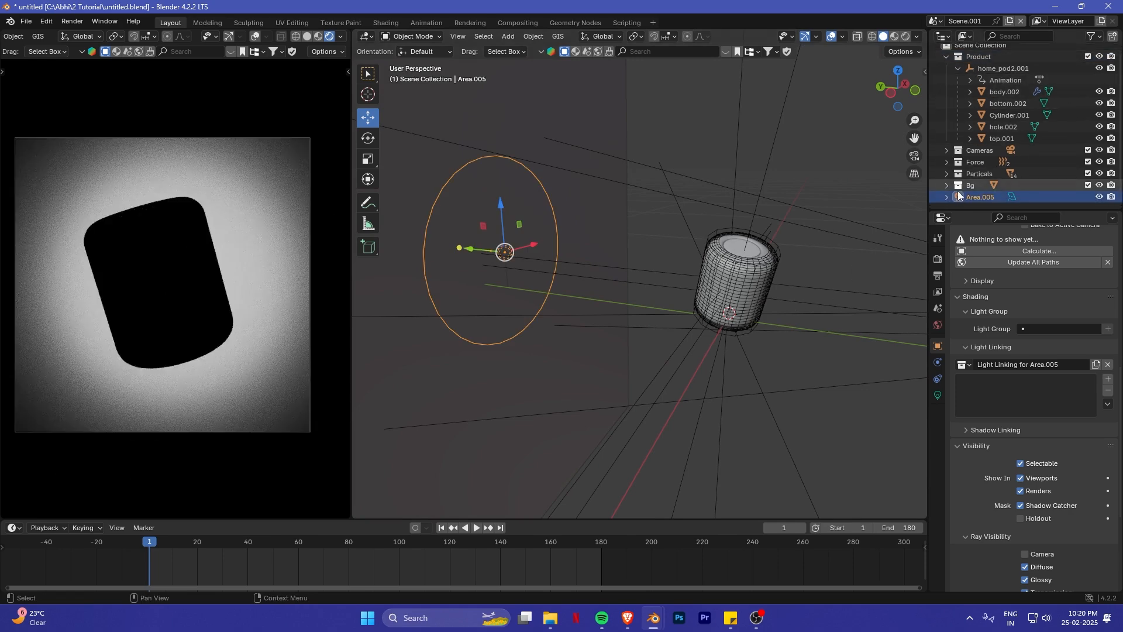
- Add the Bg collection to the area light's light linking so it lights only the backdrop
{"action": "left_click_drag", "start_coordinate": [963, 186], "coordinate": [1001, 392]}
{"action": "middle_click_drag", "start_coordinate": [567, 307], "coordinate": [731, 255]}
{"action": "scroll", "coordinate": [591, 264], "scroll_direction": "up", "scroll_amount": 4}
{"action": "middle_click_drag", "start_coordinate": [565, 257], "coordinate": [738, 254]}
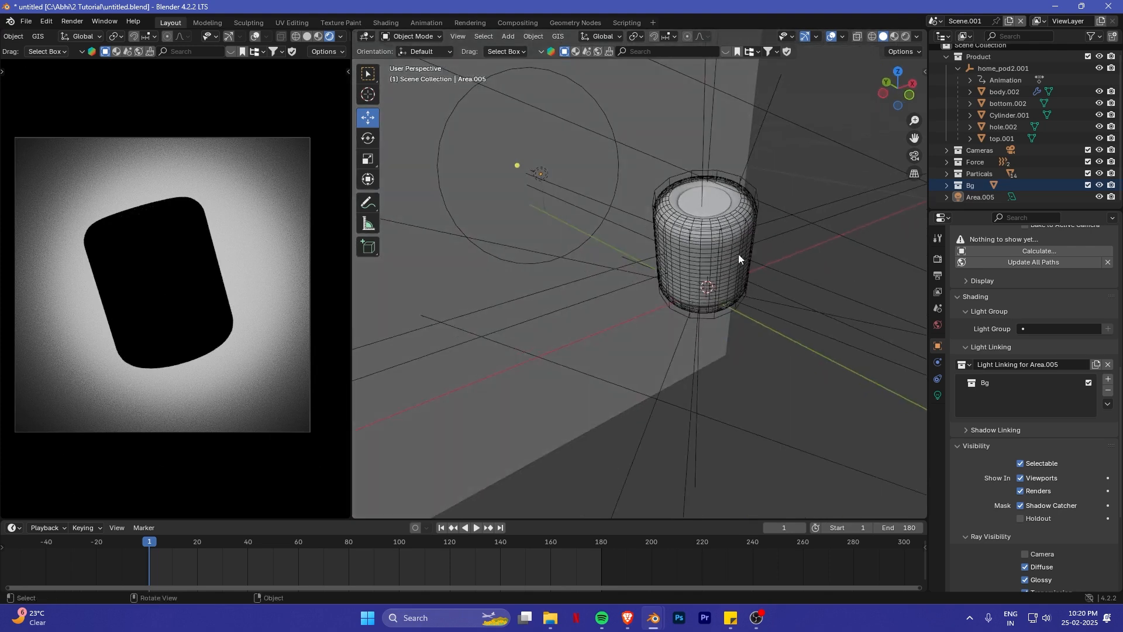
- Add a second area light at the HomePod's base
{"action": "left_click", "coordinate": [692, 211]}
{"action": "middle_click_drag", "start_coordinate": [692, 211], "coordinate": [741, 227]}
{"action": "key", "text": "KP_Decimal"}
{"action": "middle_click_drag", "start_coordinate": [672, 252], "coordinate": [692, 250]}
{"action": "scroll", "coordinate": [692, 250], "scroll_direction": "up", "scroll_amount": 5}
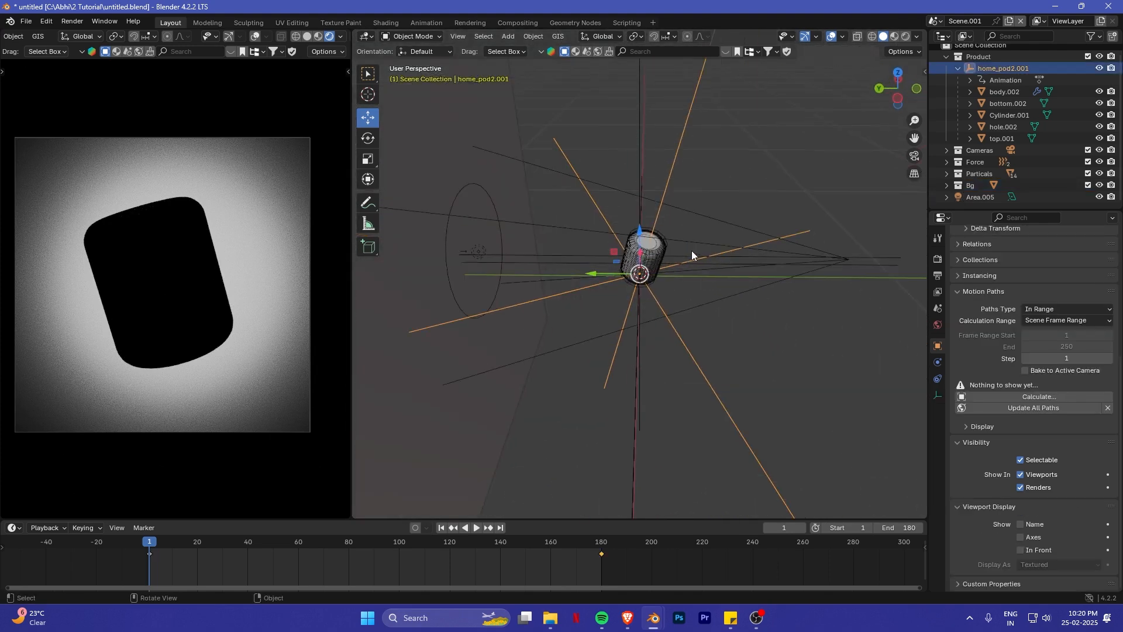
{"action": "key", "text": "shift+a"}
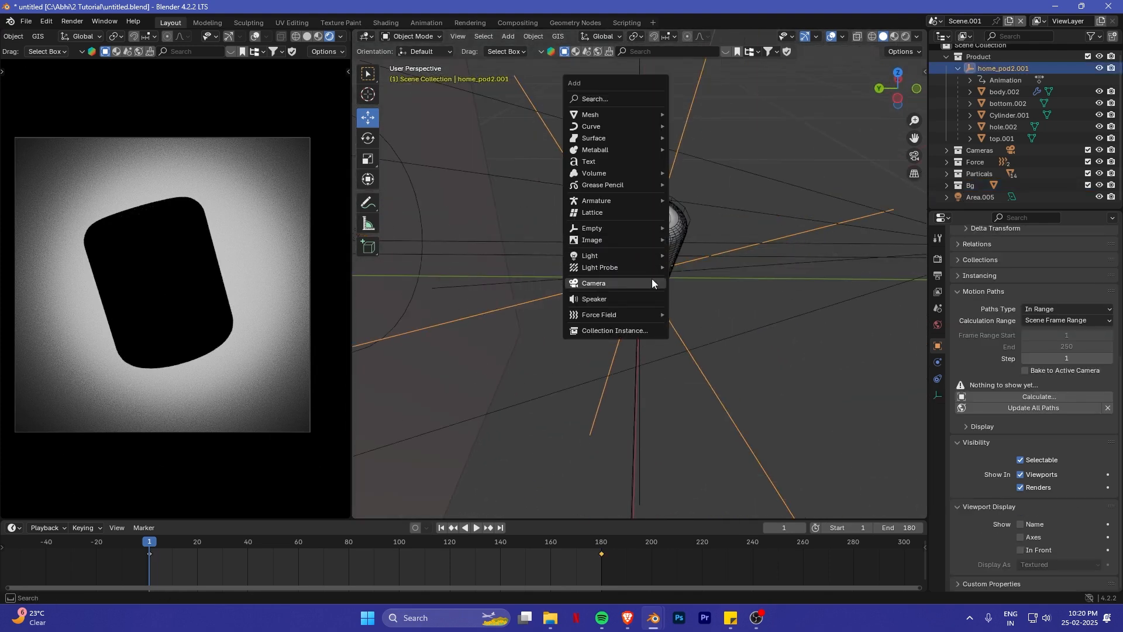
{"action": "mouse_move", "coordinate": [656, 255]}
{"action": "left_click", "coordinate": [710, 294]}
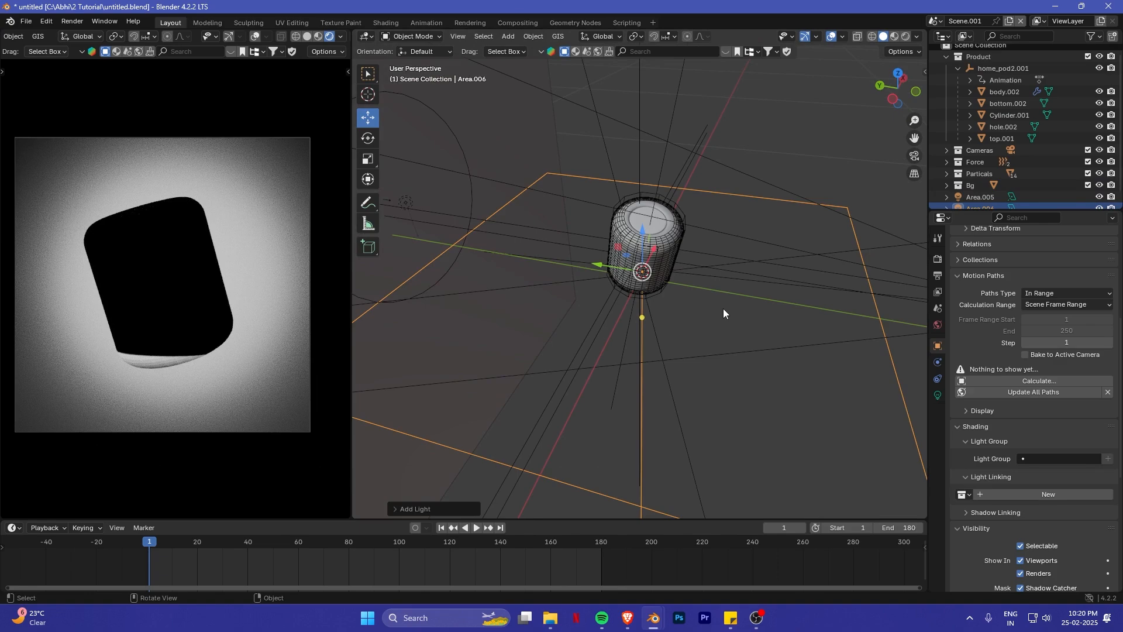
{"action": "scroll", "coordinate": [192, 352], "scroll_direction": "up", "scroll_amount": 3}
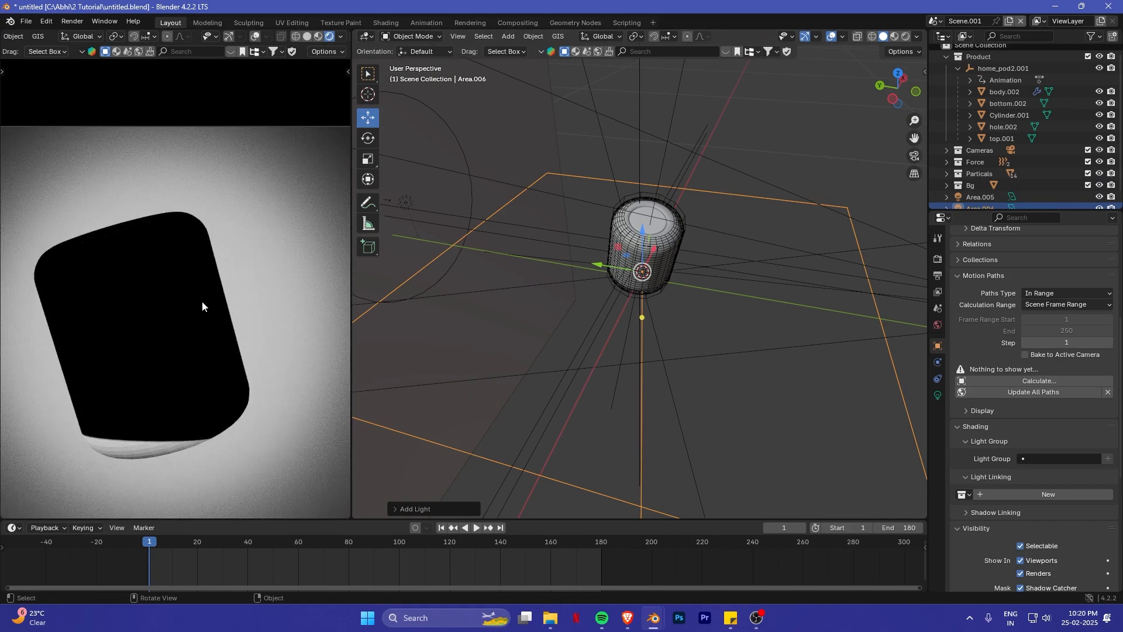
- Rotate the new area light -90° about the X axis and move it along Y to between the HomePod and the backdrop
{"action": "type", "text": "rx-90"}
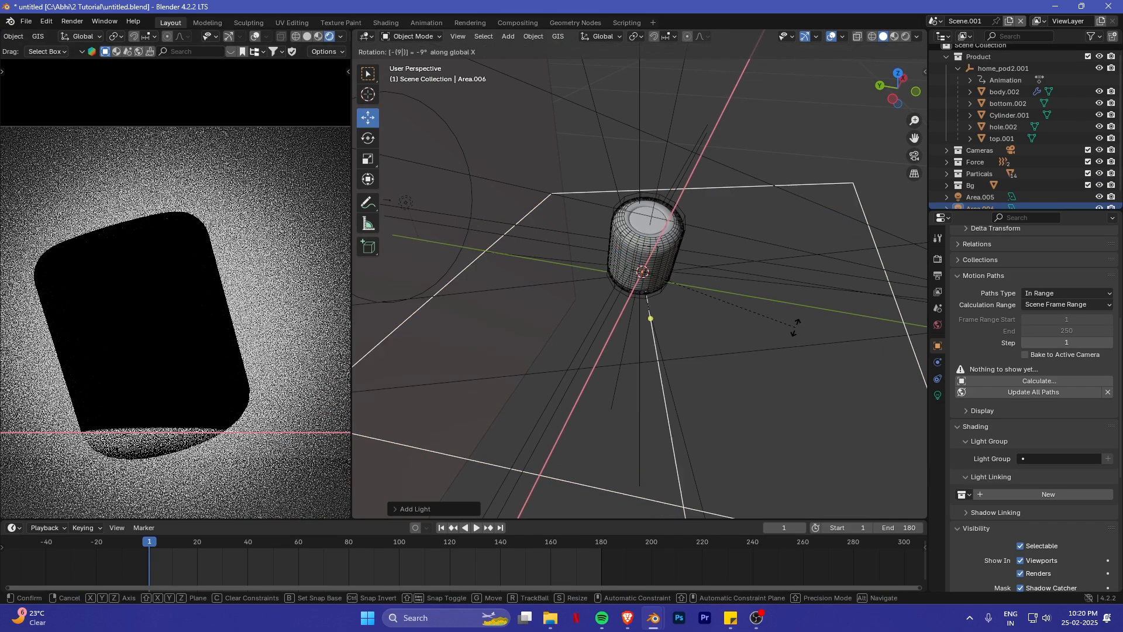
{"action": "key", "text": "Return"}
{"action": "left_click_drag", "start_coordinate": [603, 264], "coordinate": [520, 256]}
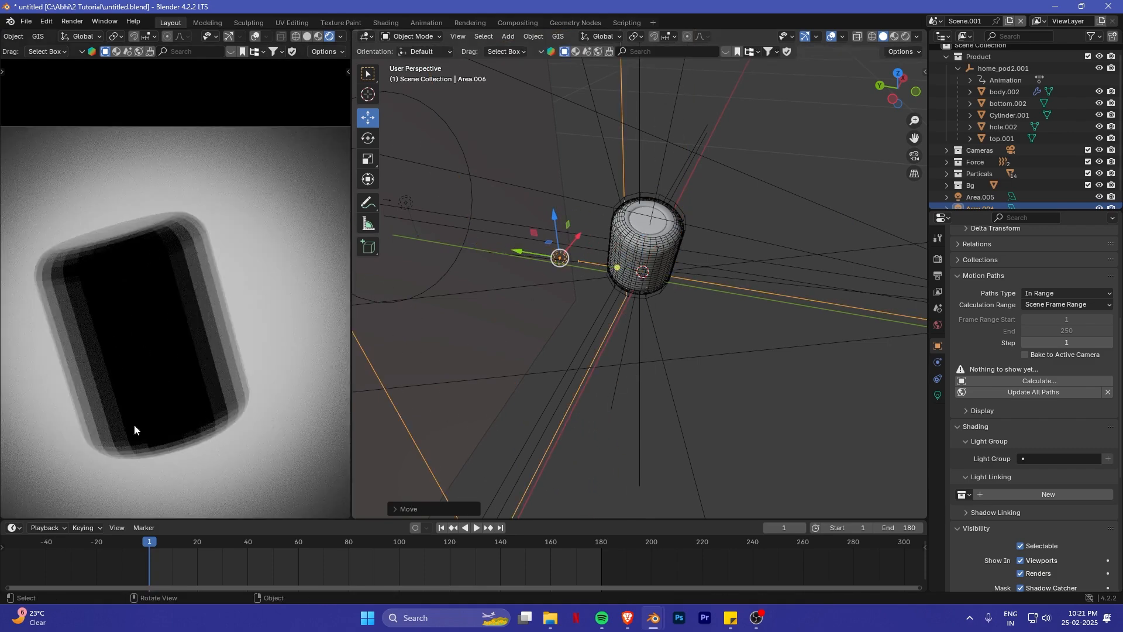
- Examine the HomePod's blocky edges up close in the rendered camera view and from several angles in the modelling viewport
{"action": "scroll", "coordinate": [699, 318], "scroll_direction": "up", "scroll_amount": 8}
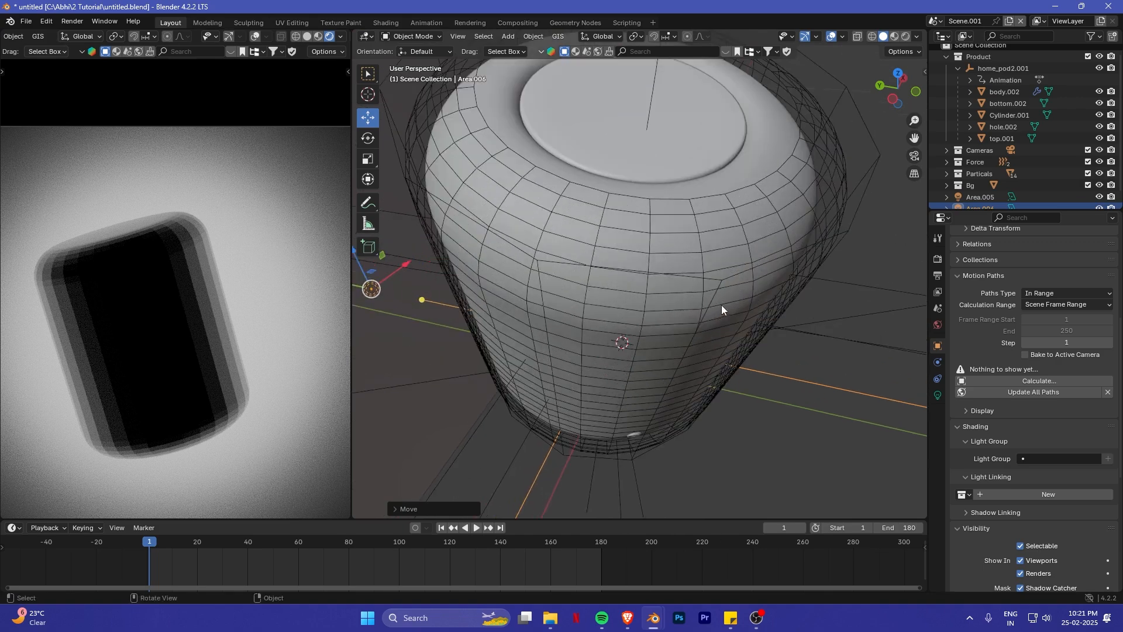
{"action": "scroll", "coordinate": [633, 301], "scroll_direction": "down", "scroll_amount": 4}
{"action": "mouse_move", "coordinate": [579, 288]}
{"action": "middle_mouse_down"}
{"action": "mouse_move", "coordinate": [638, 298]}
{"action": "mouse_move", "coordinate": [577, 301]}
{"action": "mouse_move", "coordinate": [607, 297]}
{"action": "mouse_move", "coordinate": [581, 271]}
{"action": "middle_mouse_up"}
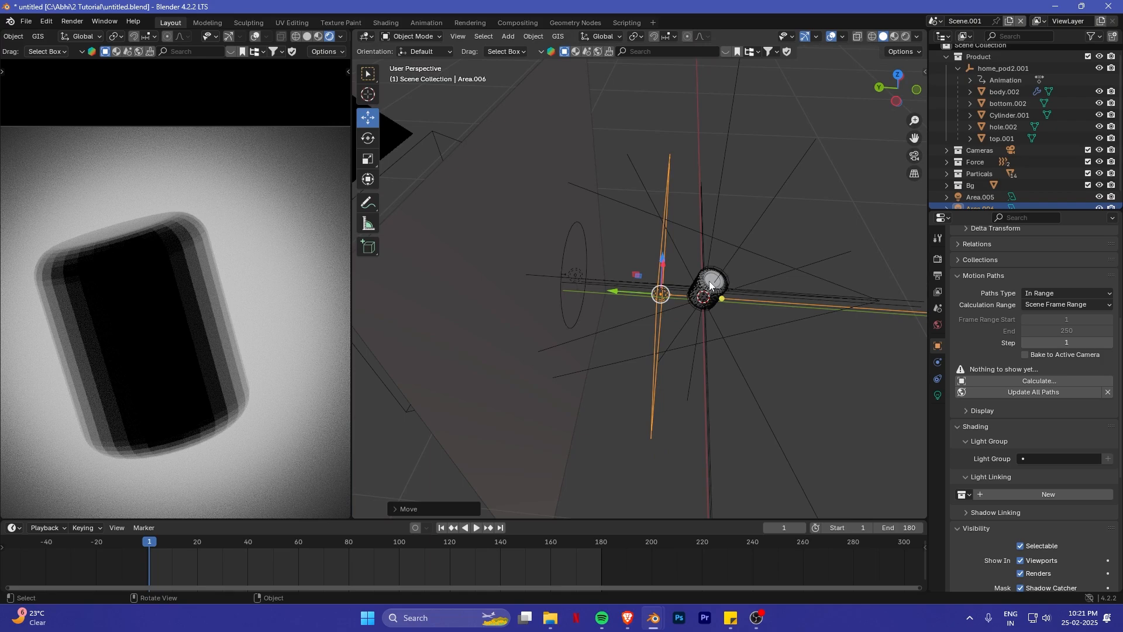
{"action": "middle_click_drag", "start_coordinate": [643, 275], "coordinate": [612, 280]}
{"action": "scroll", "coordinate": [612, 280], "scroll_direction": "up", "scroll_amount": 4}
{"action": "scroll", "coordinate": [624, 249], "scroll_direction": "up", "scroll_amount": 7}
{"action": "middle_click_drag", "start_coordinate": [696, 332], "coordinate": [654, 268], "text": "shift"}
{"action": "scroll", "coordinate": [170, 277], "scroll_direction": "up", "scroll_amount": 1}
{"action": "scroll", "coordinate": [239, 268], "scroll_direction": "down", "scroll_amount": 2}
{"action": "middle_click_drag", "start_coordinate": [189, 301], "coordinate": [132, 212], "text": "shift"}
{"action": "scroll", "coordinate": [234, 268], "scroll_direction": "up", "scroll_amount": 3}
{"action": "scroll", "coordinate": [132, 212], "scroll_direction": "up", "scroll_amount": 2}
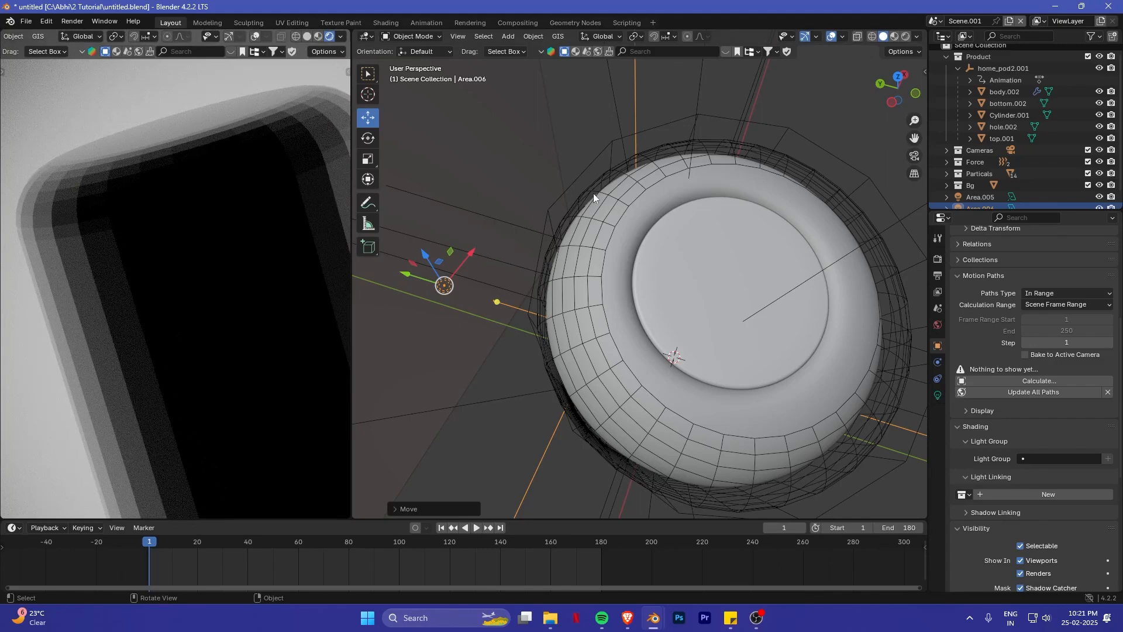
- Turn off Diffuse, Glossy, Transmission, Volume Scatter and Shadow ray visibility for Cylinder.001, the wire cage around the HomePod
{"action": "middle_click_drag", "start_coordinate": [743, 221], "coordinate": [694, 262]}
{"action": "scroll", "coordinate": [694, 261], "scroll_direction": "down", "scroll_amount": 4}
{"action": "left_click", "coordinate": [694, 273]}
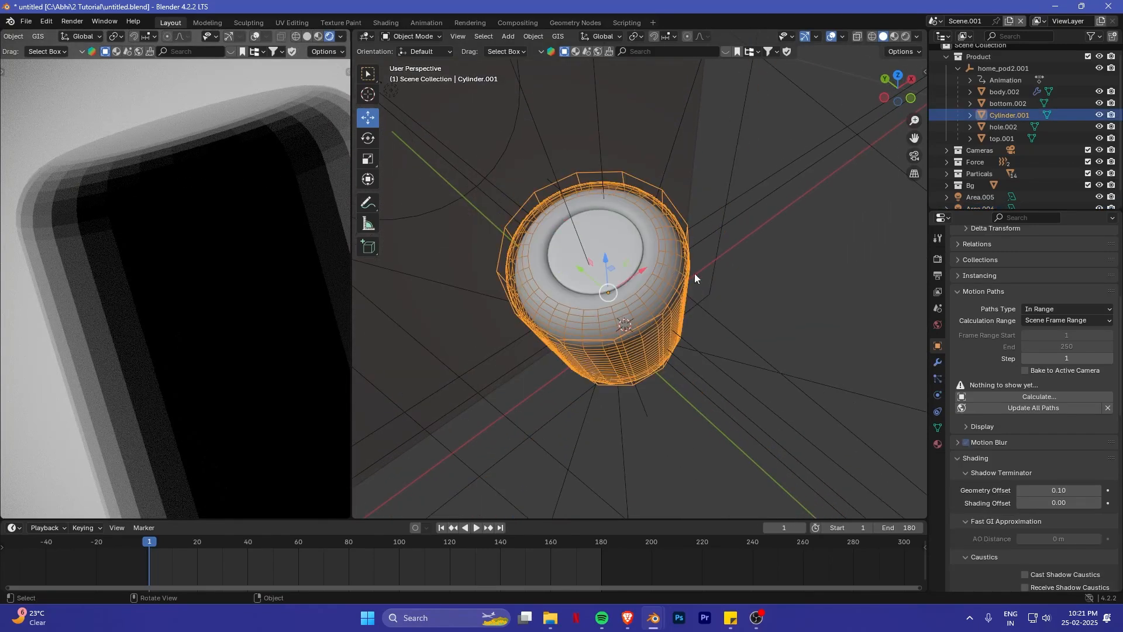
{"action": "scroll", "coordinate": [1021, 332], "scroll_direction": "down", "scroll_amount": 7}
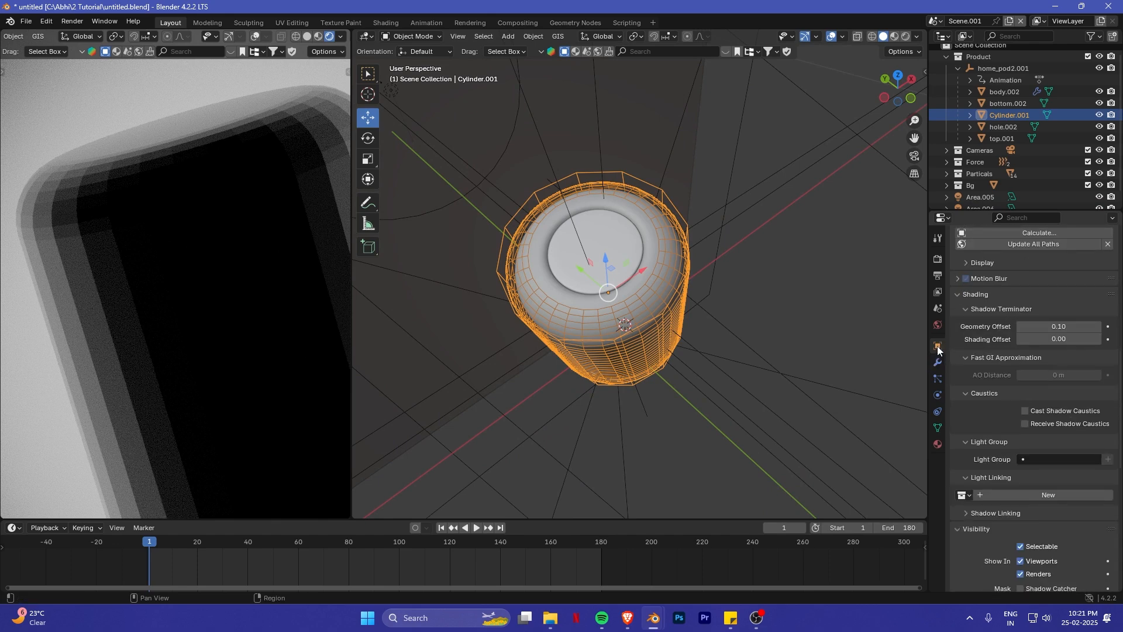
{"action": "scroll", "coordinate": [1004, 359], "scroll_direction": "down", "scroll_amount": 12}
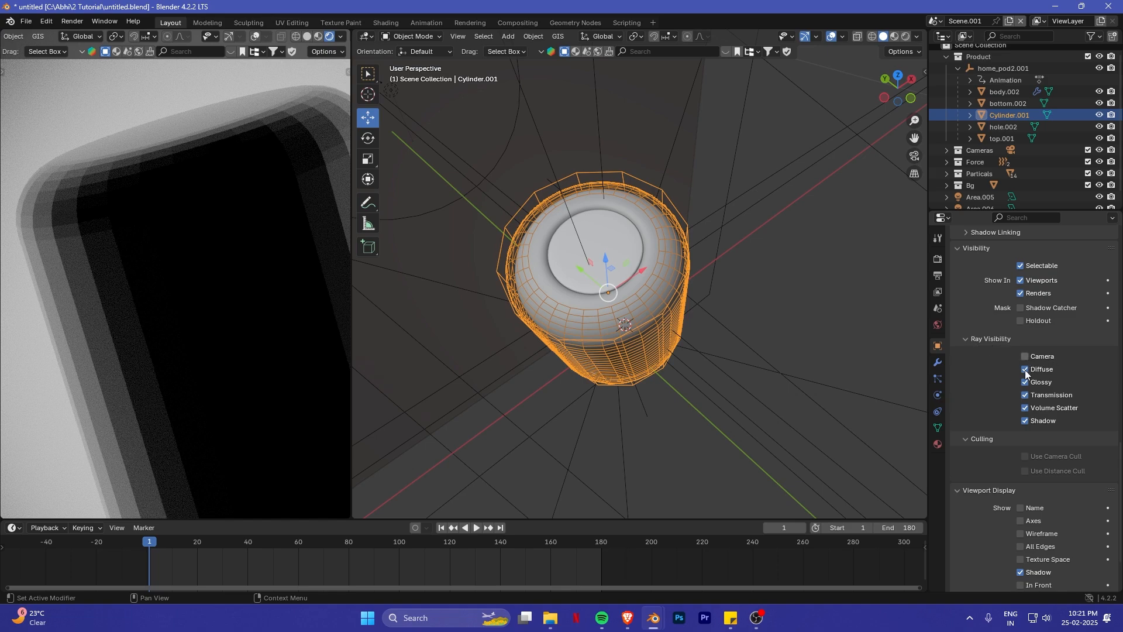
{"action": "left_click_drag", "start_coordinate": [1025, 370], "coordinate": [1024, 421]}
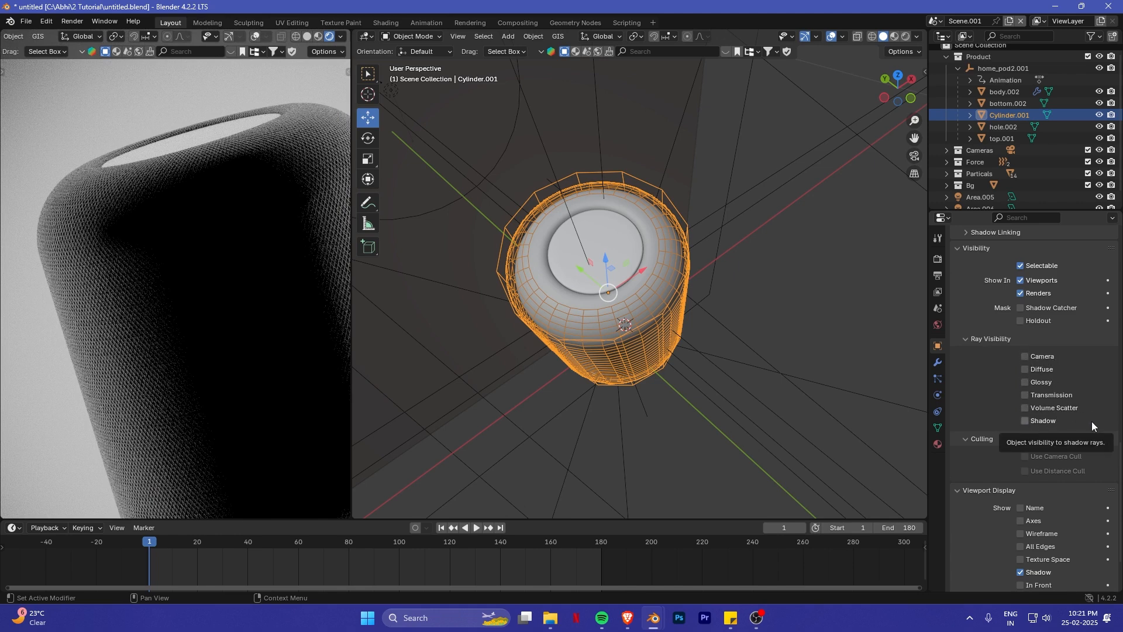
- Scale down the area light between the HomePod and the backdrop and move it along X towards the HomePod's right side
{"action": "middle_click_drag", "start_coordinate": [100, 282], "coordinate": [193, 354]}
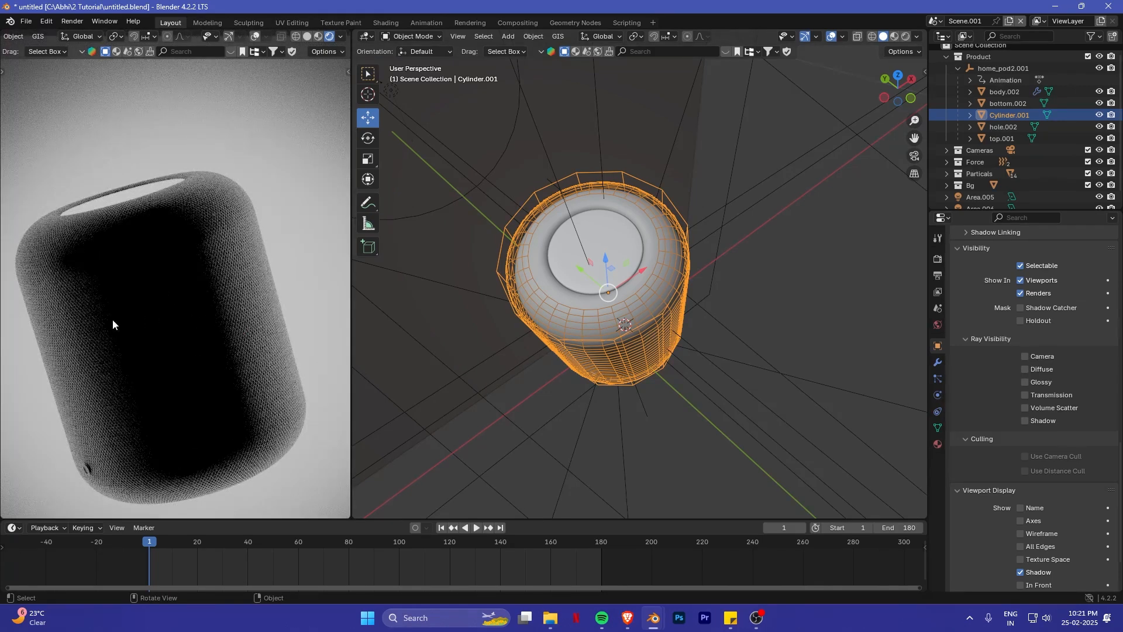
{"action": "scroll", "coordinate": [813, 325], "scroll_direction": "down", "scroll_amount": 6}
{"action": "left_click", "coordinate": [595, 282]}
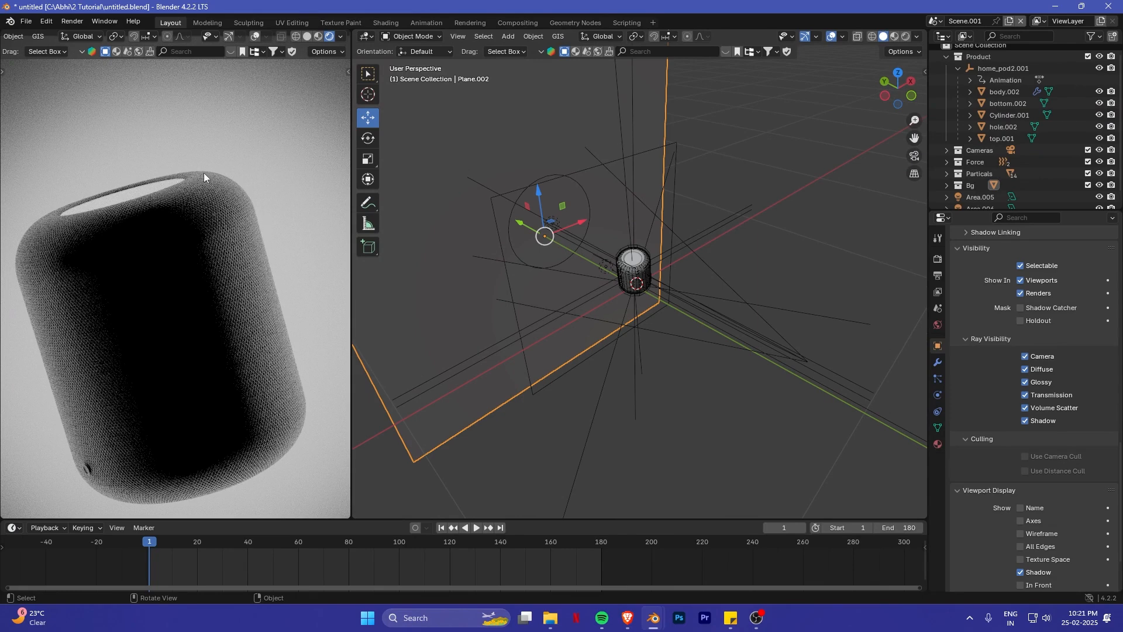
{"action": "middle_click_drag", "start_coordinate": [632, 357], "coordinate": [675, 345]}
{"action": "middle_click_drag", "start_coordinate": [646, 283], "coordinate": [753, 310]}
{"action": "key", "text": "s"}
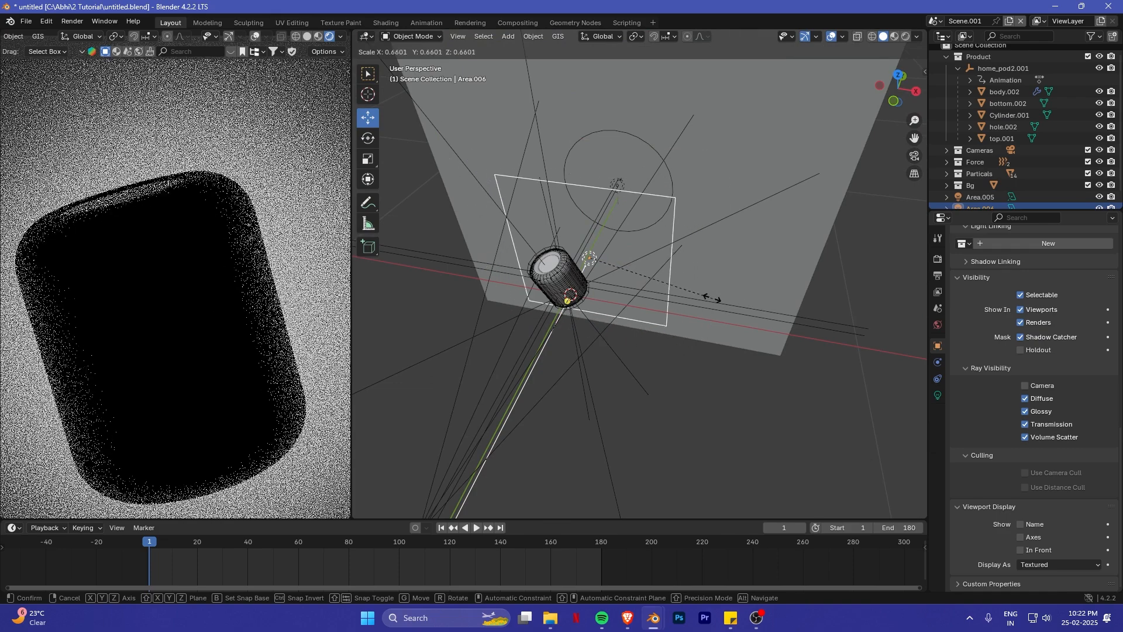
{"action": "left_click", "coordinate": [649, 295]}
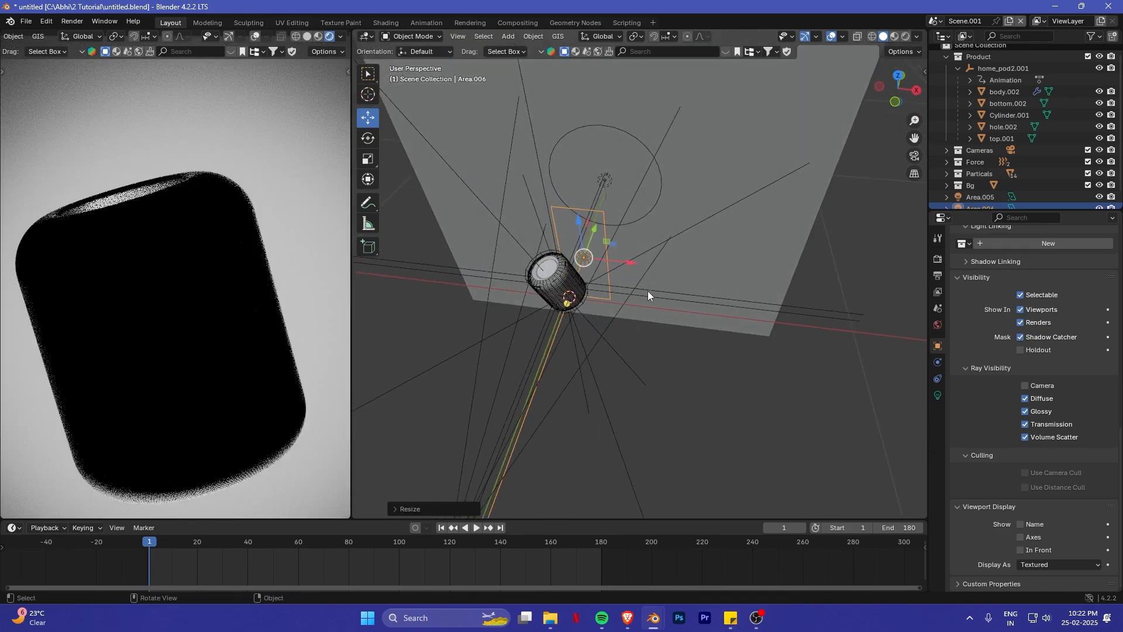
{"action": "key", "text": "g"}
{"action": "key", "text": "x"}
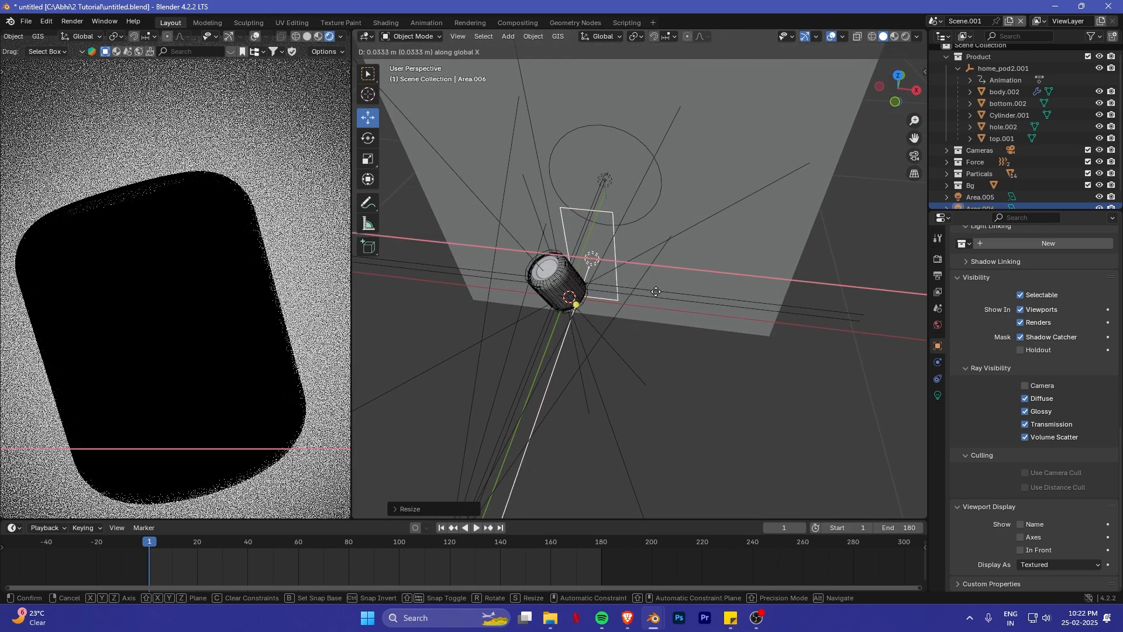
{"action": "left_click", "coordinate": [658, 310]}
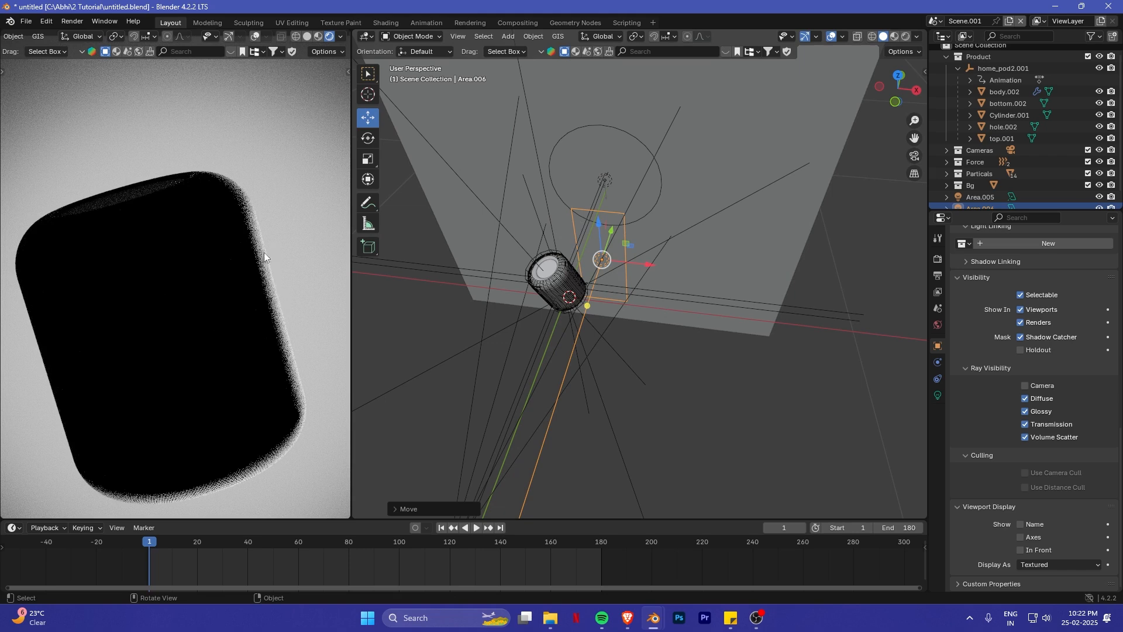
- Enable denoising for the viewport render
{"action": "left_click", "coordinate": [938, 259]}
{"action": "scroll", "coordinate": [1030, 346], "scroll_direction": "up", "scroll_amount": 10}
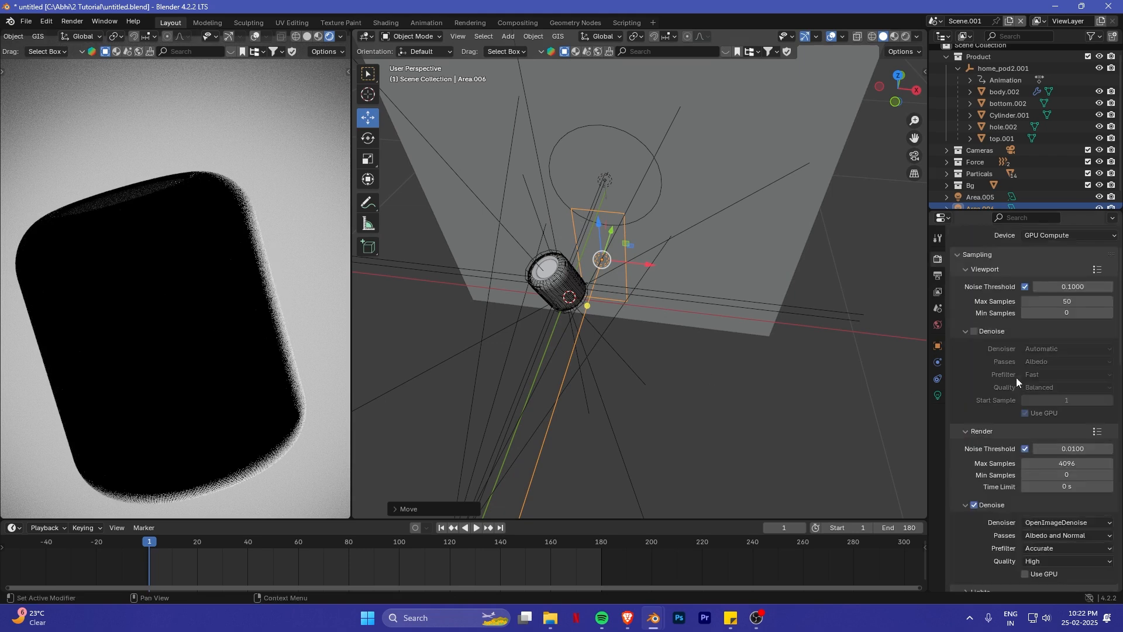
{"action": "scroll", "coordinate": [988, 296], "scroll_direction": "down", "scroll_amount": 2}
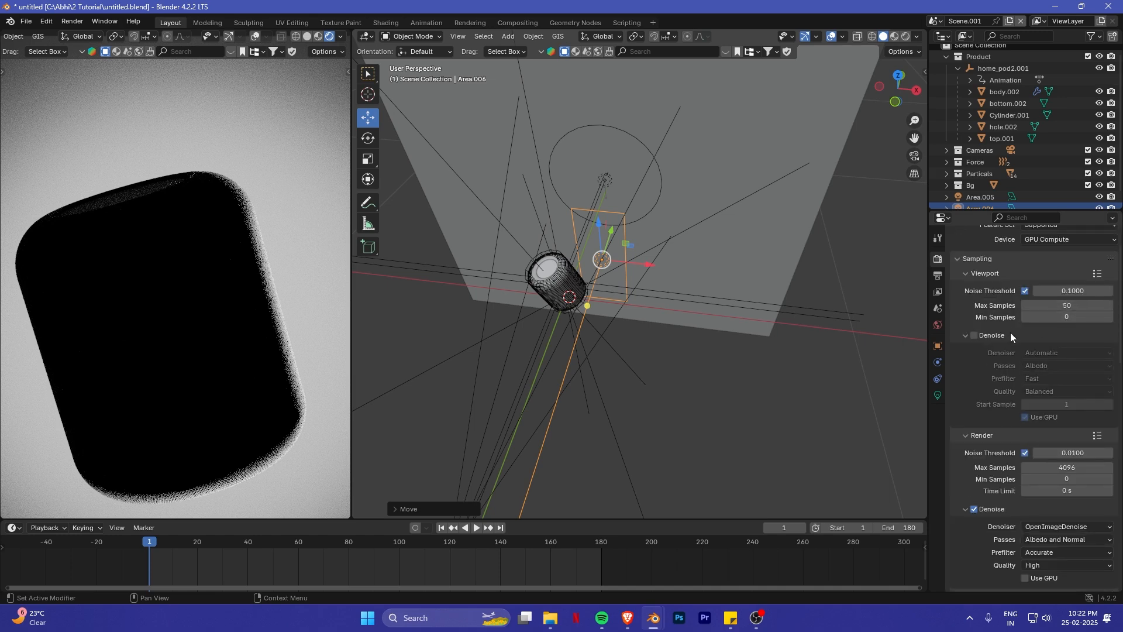
{"action": "left_click", "coordinate": [983, 335]}
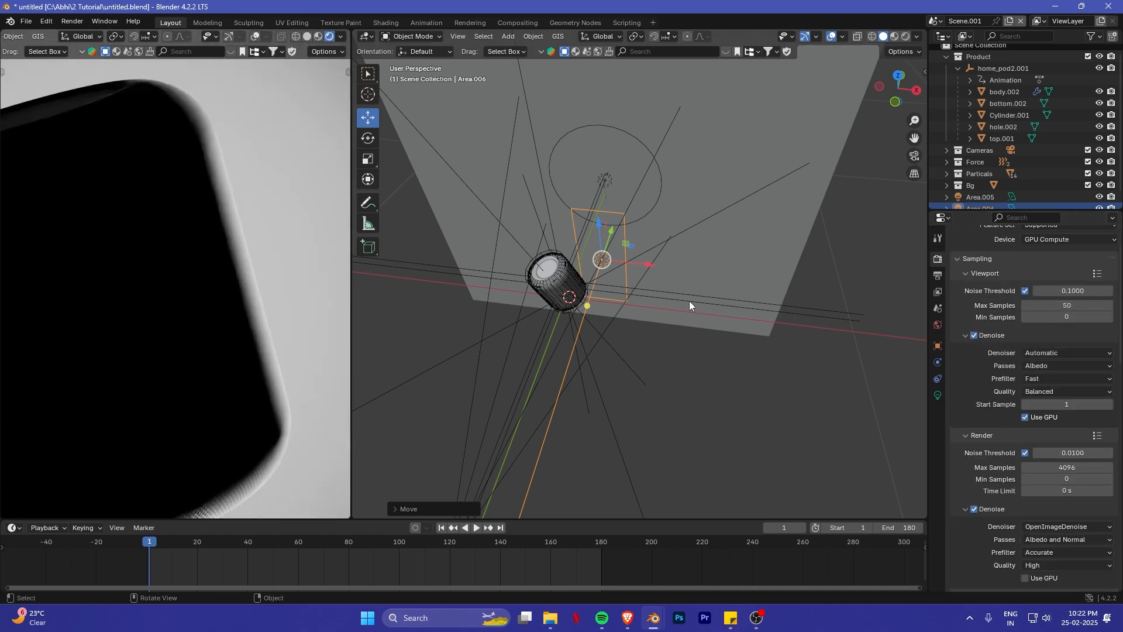
- Rotate the area light behind the HomePod slightly about Z and nudge it along X closer to the HomePod
{"action": "middle_click_drag", "start_coordinate": [689, 304], "coordinate": [663, 304]}
{"action": "key", "text": "r"}
{"action": "key", "text": "z"}
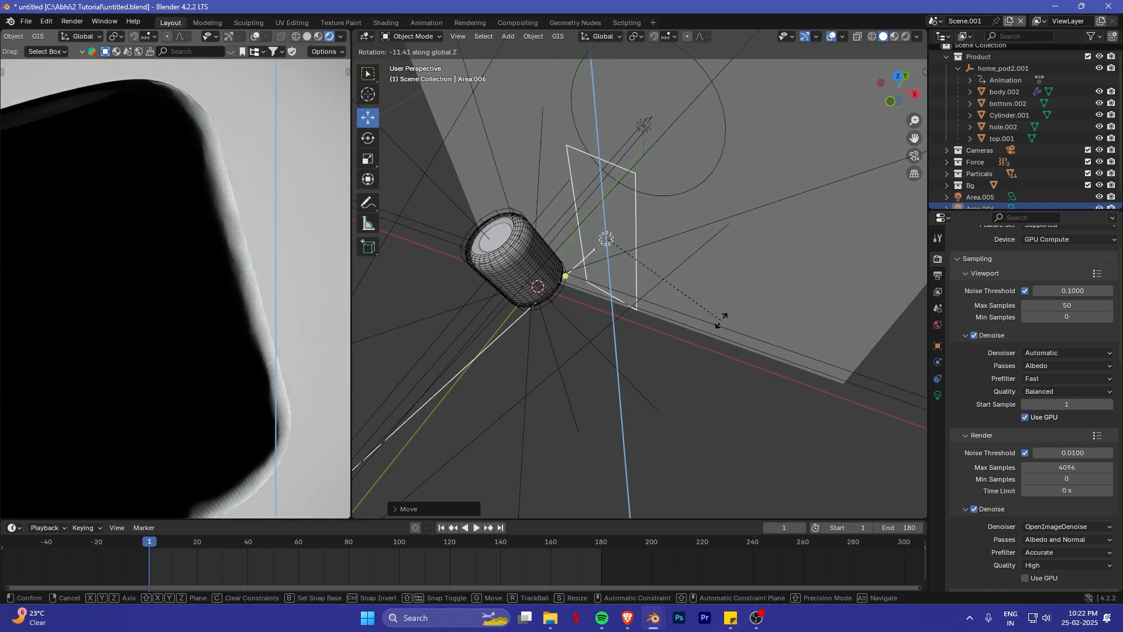
{"action": "left_click", "coordinate": [729, 307]}
{"action": "key", "text": "g"}
{"action": "key", "text": "x"}
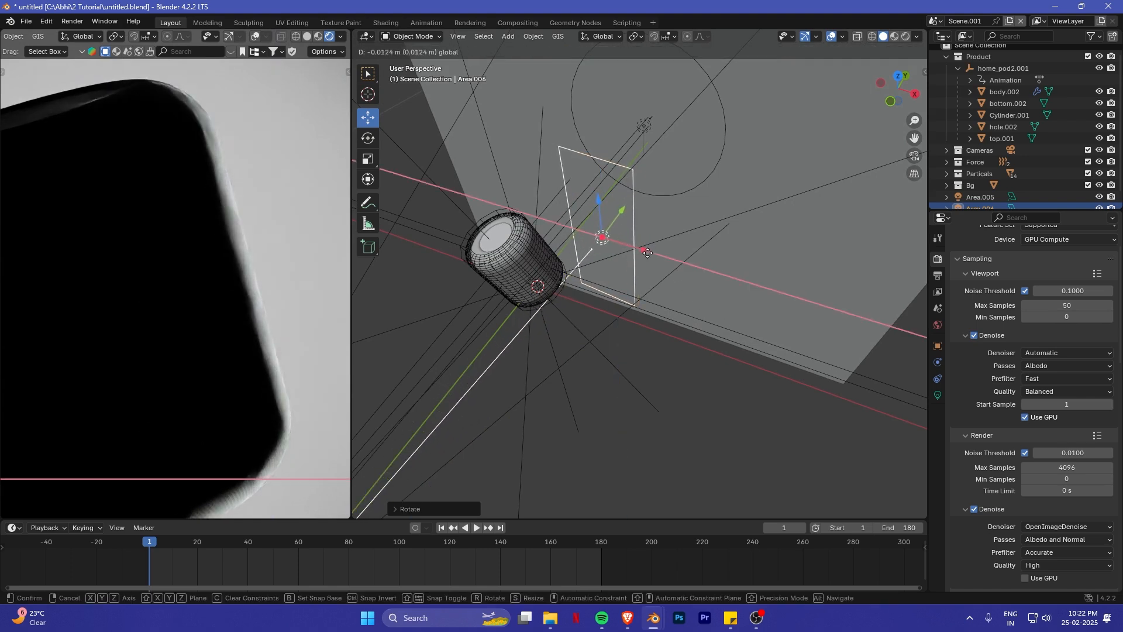
{"action": "left_click", "coordinate": [643, 253]}
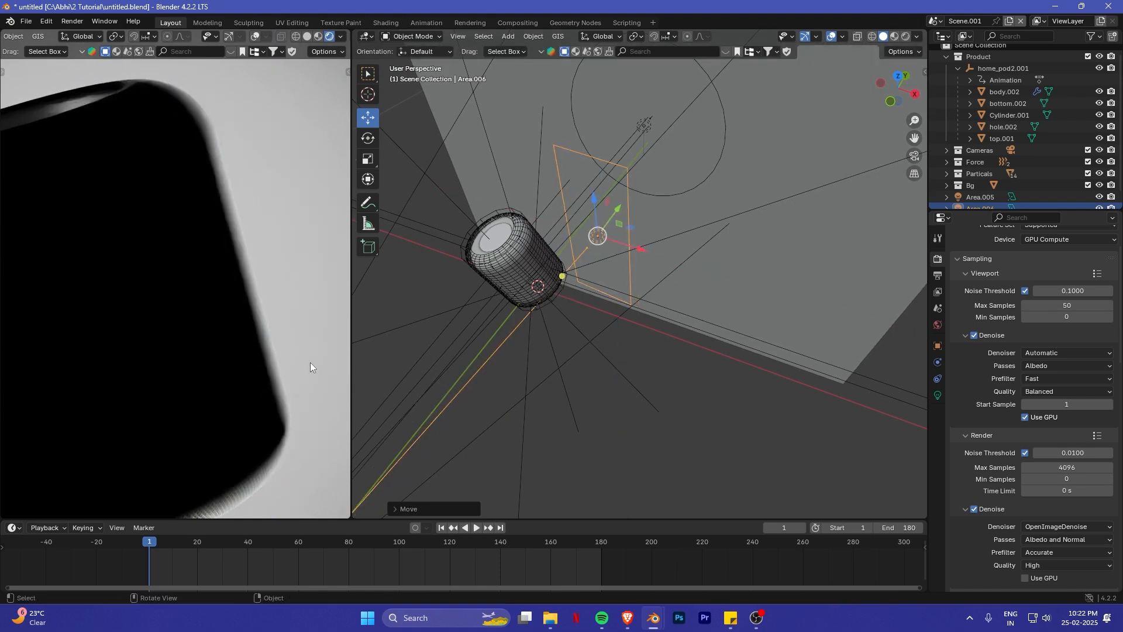
- Set the power of the area light behind the HomePod to 30 W
{"action": "left_click", "coordinate": [938, 395]}
{"action": "left_click", "coordinate": [1056, 336]}
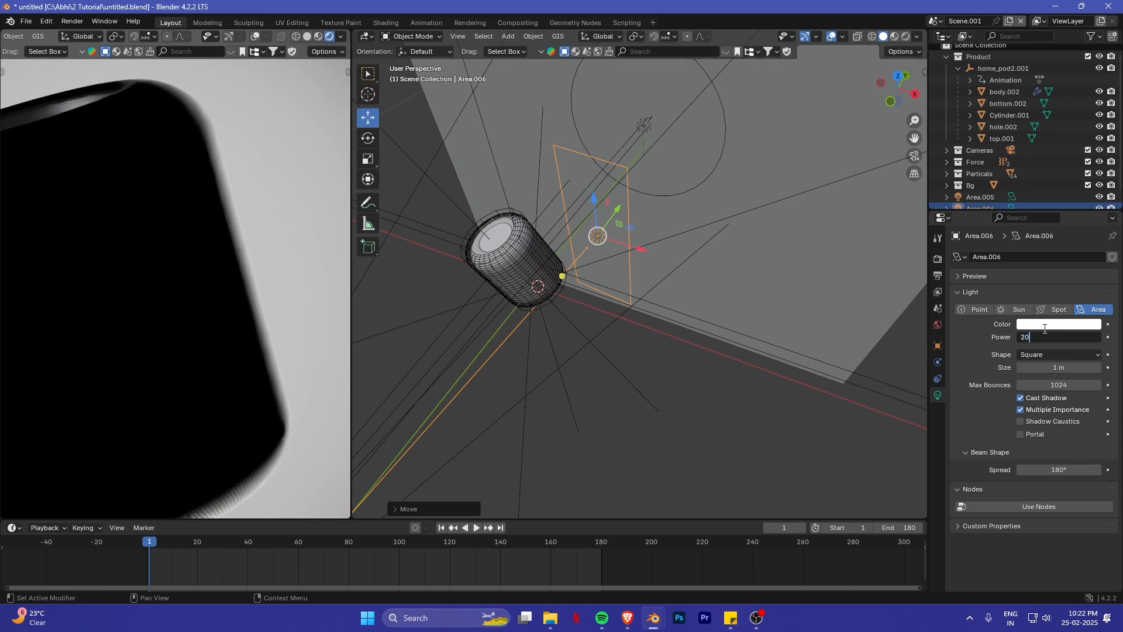
{"action": "type", "text": "20"}
{"action": "key", "text": "Return"}
{"action": "left_click", "coordinate": [1056, 337]}
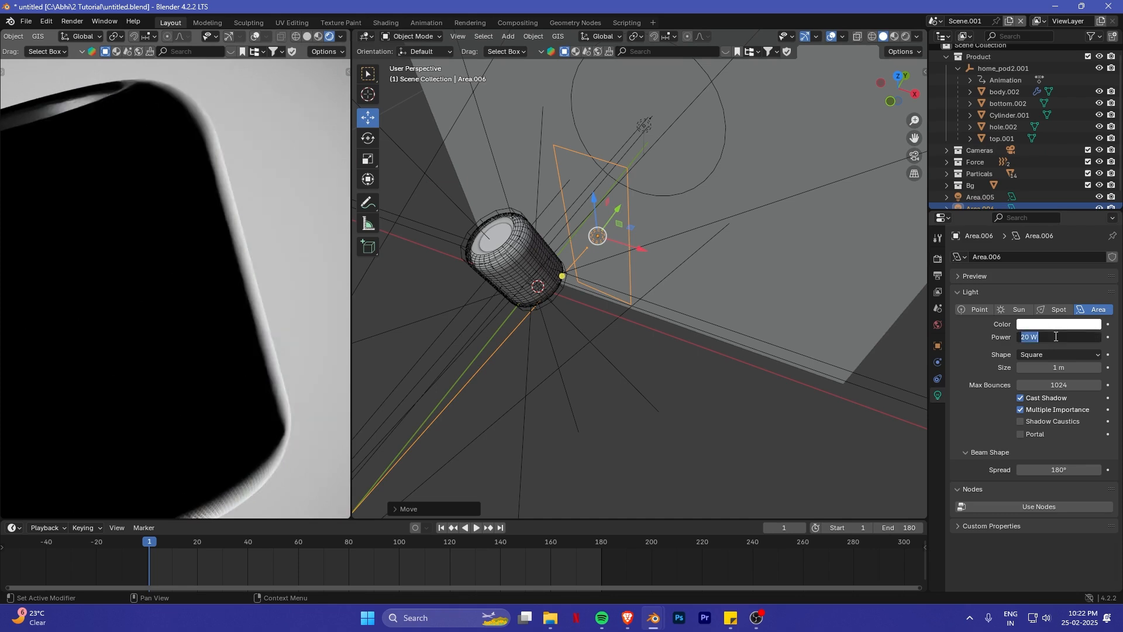
{"action": "type", "text": "30"}
{"action": "key", "text": "Return"}
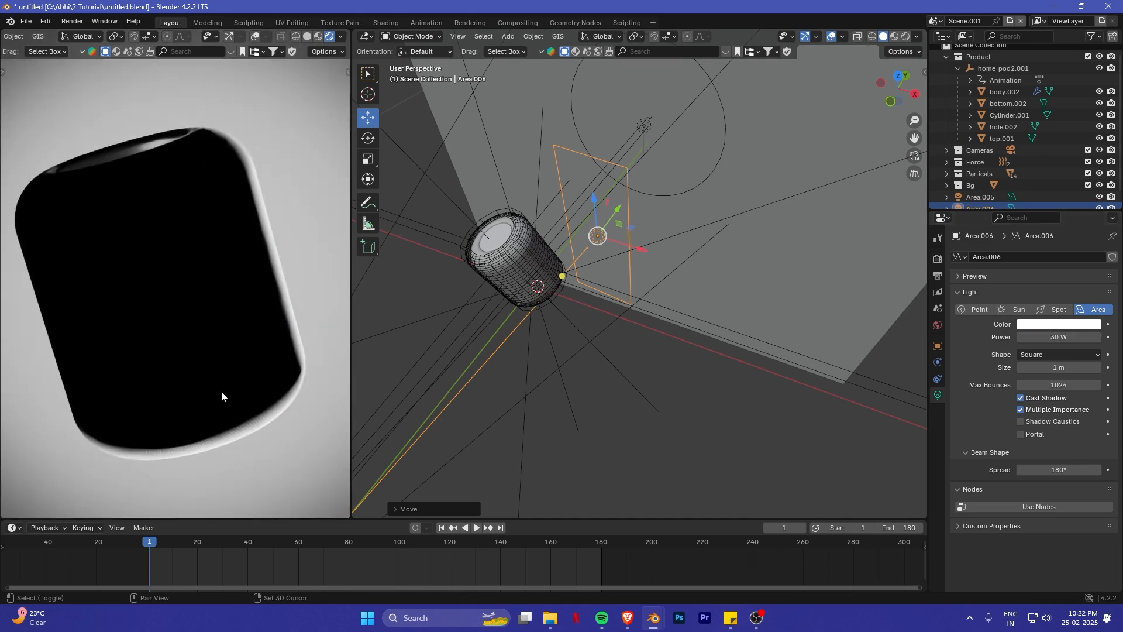
- Raise the area light about 0.08 m along Z and scale it down slightly
{"action": "middle_click_drag", "start_coordinate": [221, 391], "coordinate": [273, 172], "text": "shift"}
{"action": "key", "text": "g"}
{"action": "key", "text": "z"}
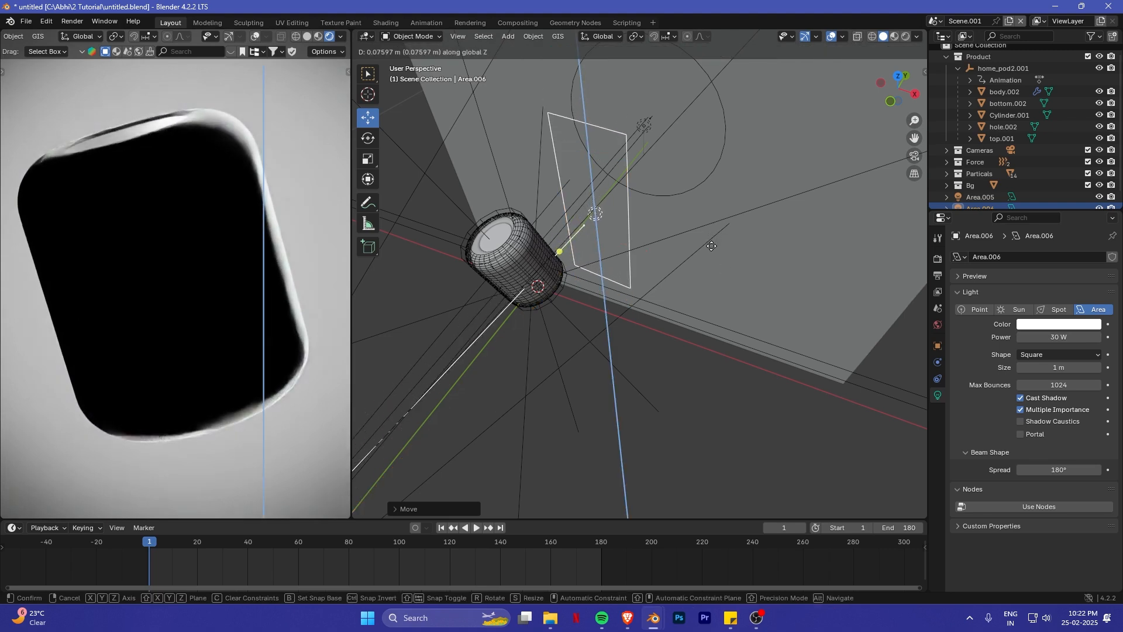
{"action": "key", "text": "s"}
{"action": "left_click", "coordinate": [761, 258]}
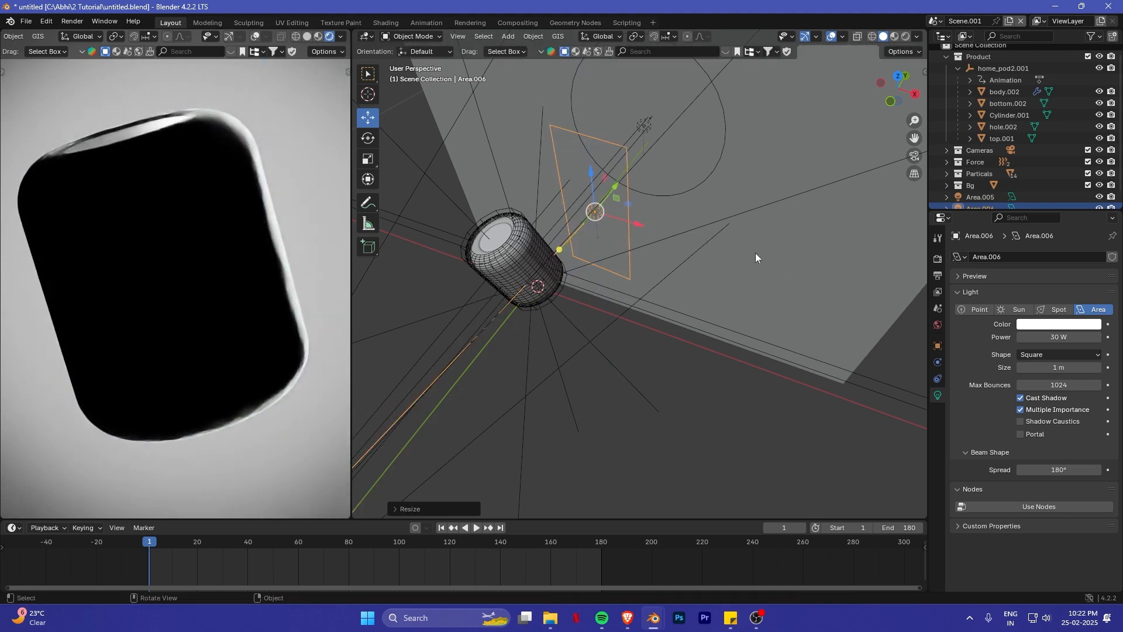
- Create a light linking collection for Area.006 and add the Product collection to it
{"action": "middle_click_drag", "start_coordinate": [807, 267], "coordinate": [853, 263], "text": "shift"}
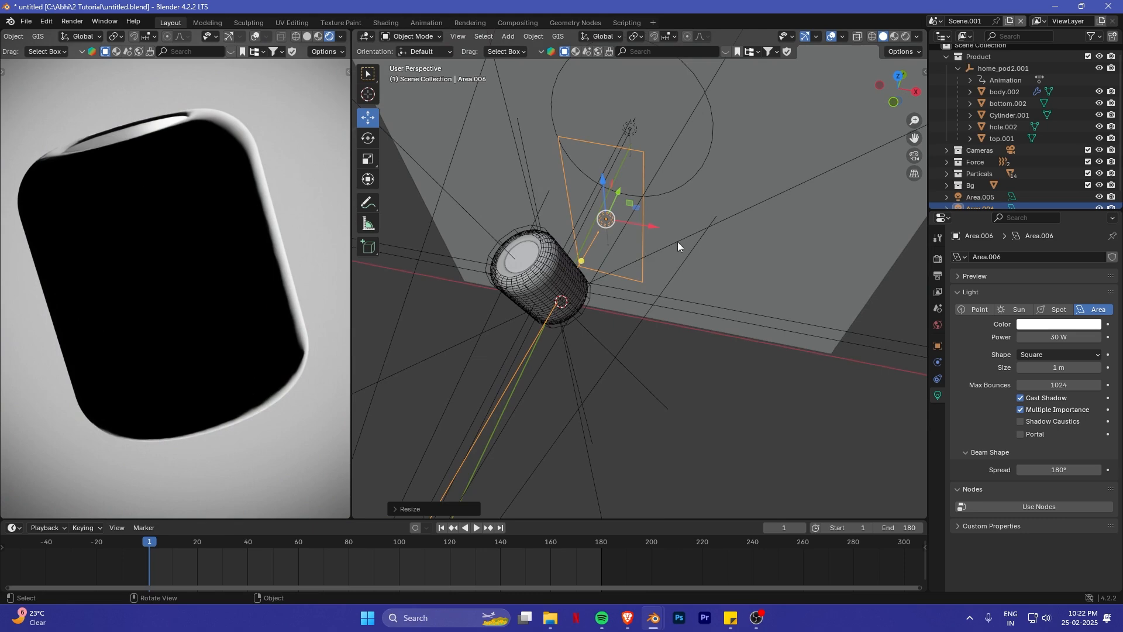
{"action": "middle_click_drag", "start_coordinate": [648, 246], "coordinate": [720, 237]}
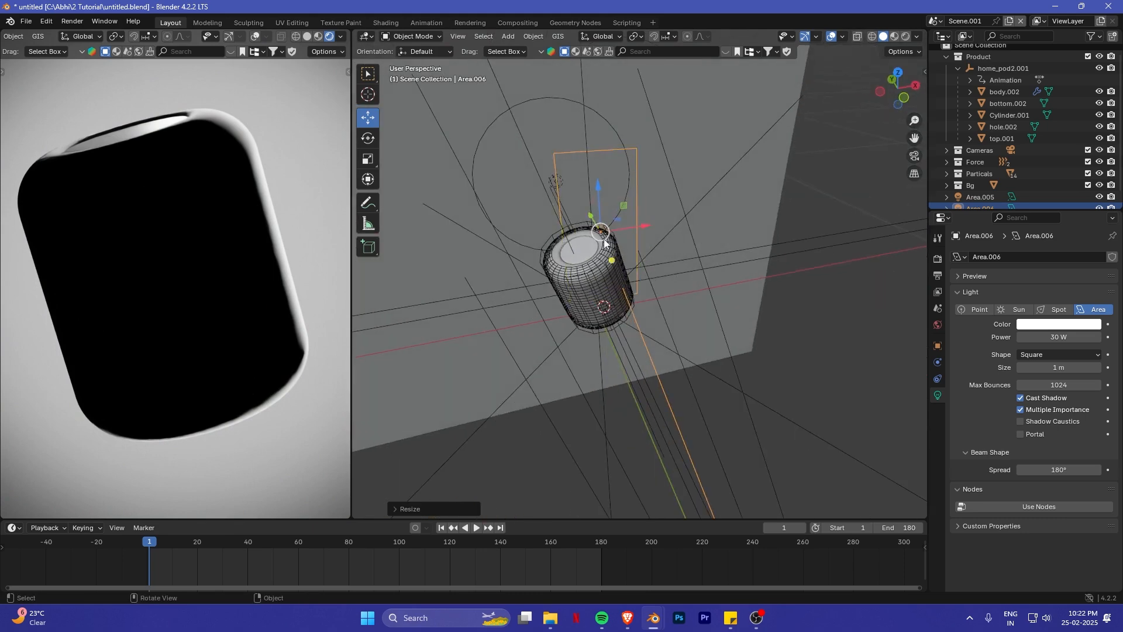
{"action": "left_click", "coordinate": [937, 346]}
{"action": "scroll", "coordinate": [1029, 454], "scroll_direction": "down", "scroll_amount": 3}
{"action": "scroll", "coordinate": [1021, 465], "scroll_direction": "down", "scroll_amount": 7}
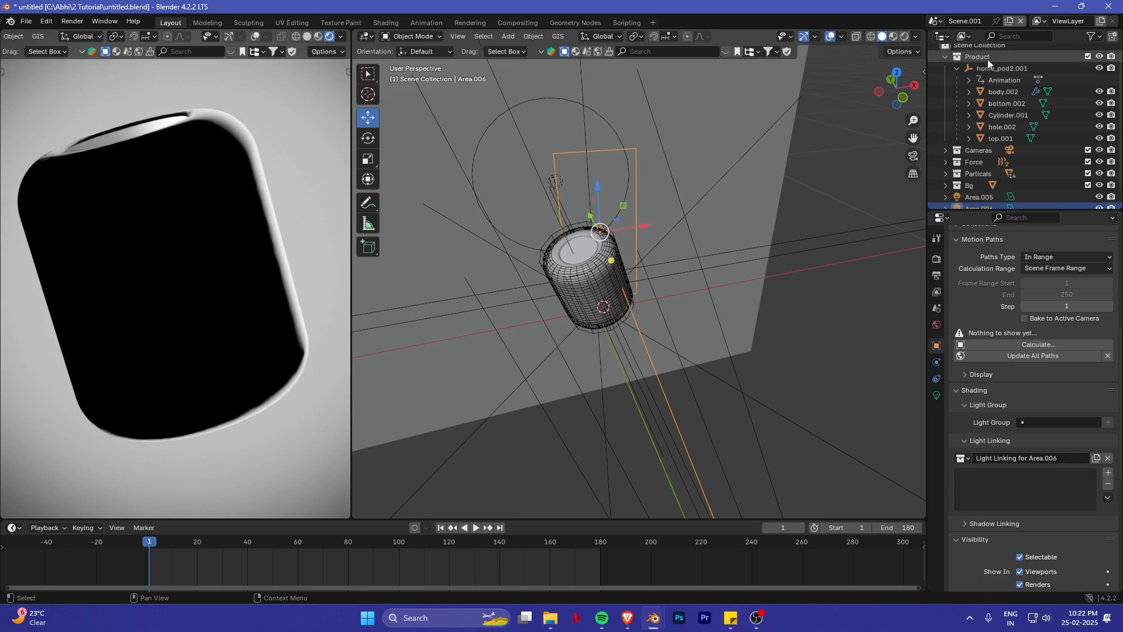
{"action": "left_click_drag", "start_coordinate": [988, 56], "coordinate": [976, 485]}
- Duplicate the light-linked area light along X to the HomePod's left side and rotate the copy about Z towards the body
{"action": "middle_click_drag", "start_coordinate": [655, 245], "coordinate": [623, 214]}
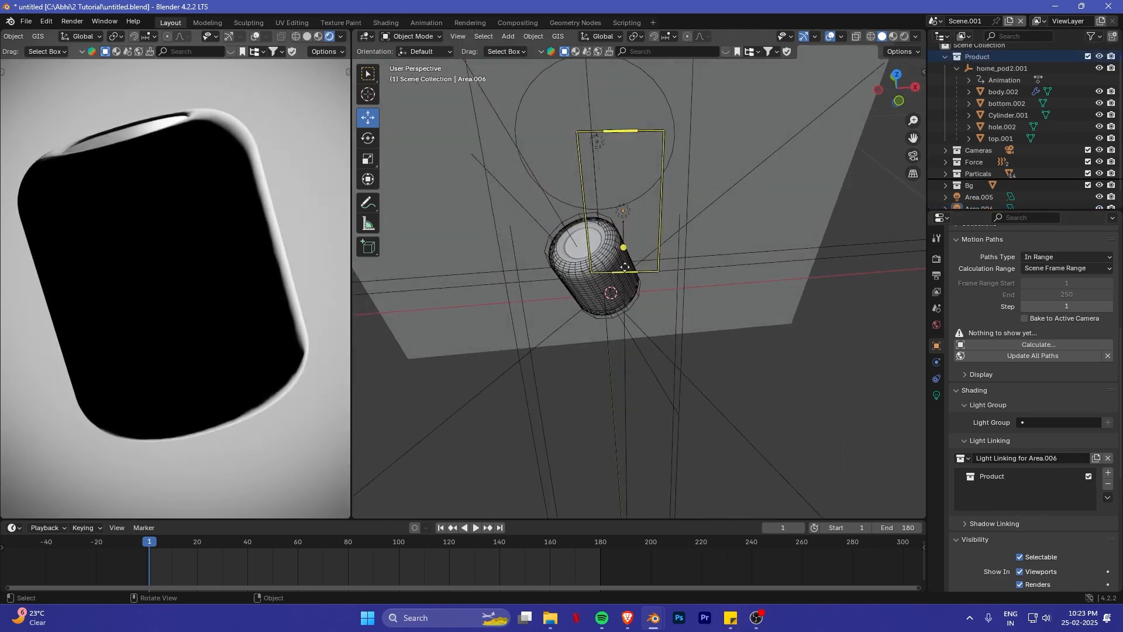
{"action": "left_click", "coordinate": [623, 212]}
{"action": "key", "text": "shift+d"}
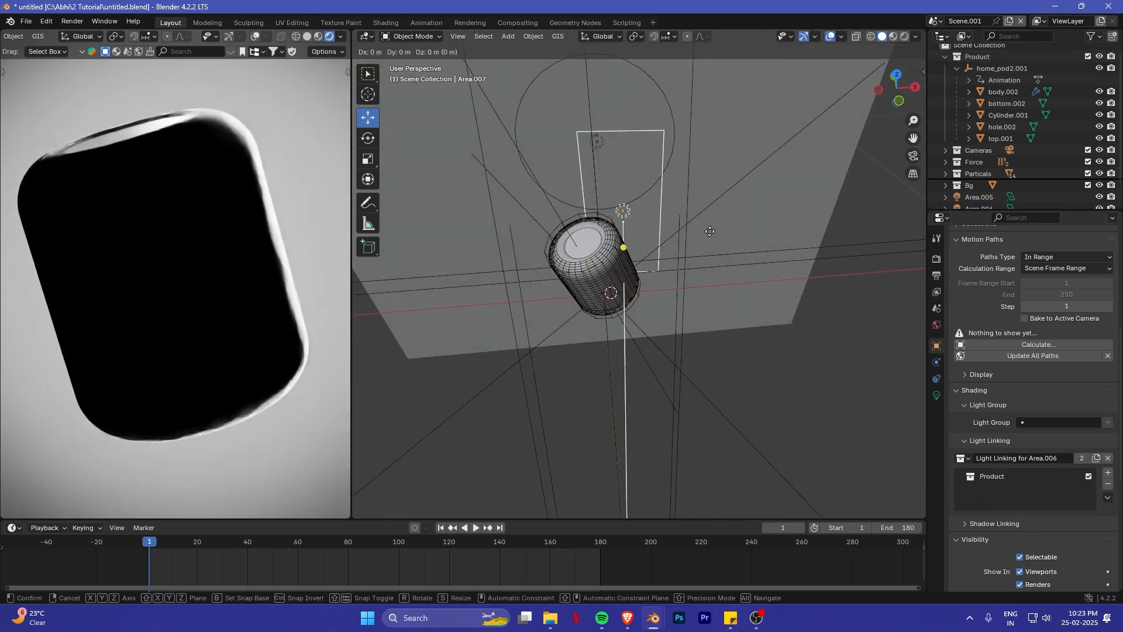
{"action": "key", "text": "x"}
{"action": "left_click", "coordinate": [601, 221]}
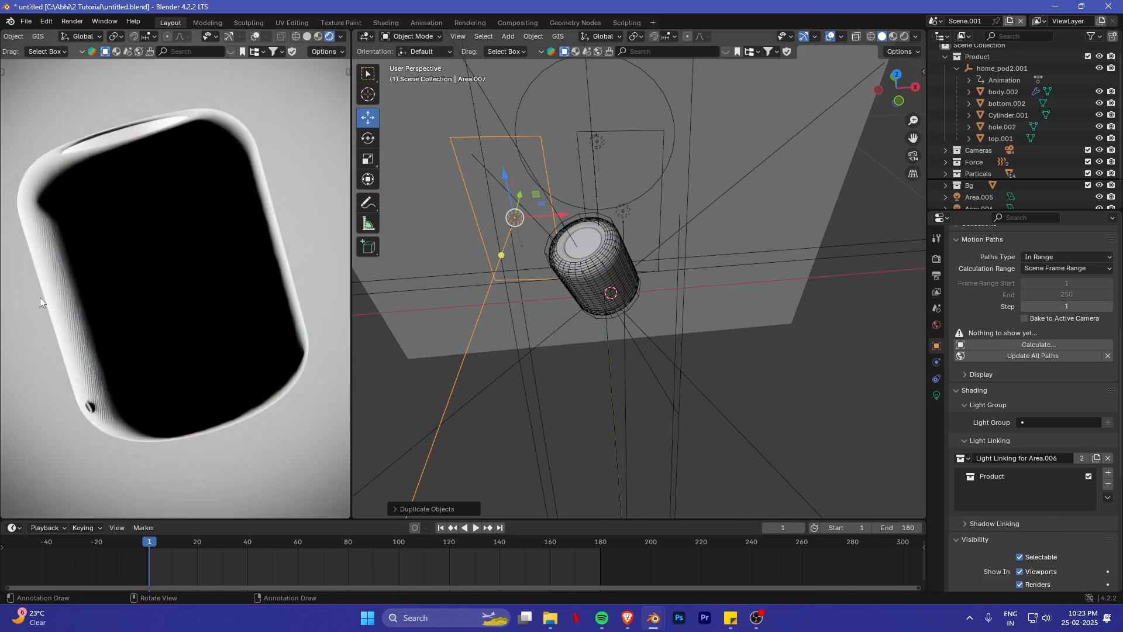
{"action": "key", "text": "r"}
{"action": "key", "text": "z"}
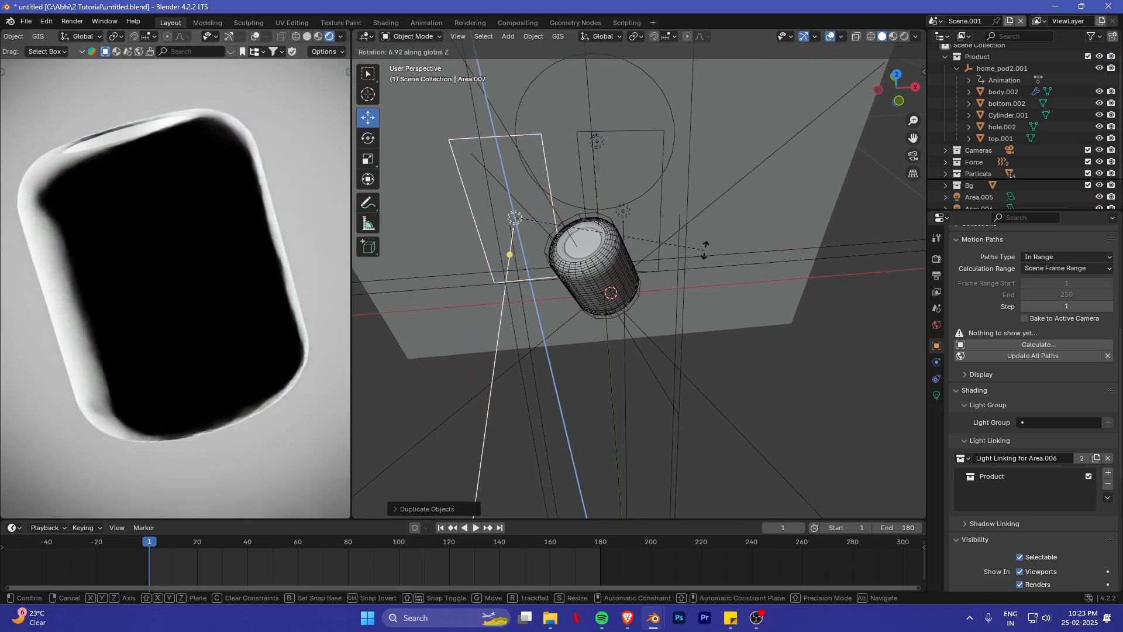
{"action": "left_click", "coordinate": [682, 176]}
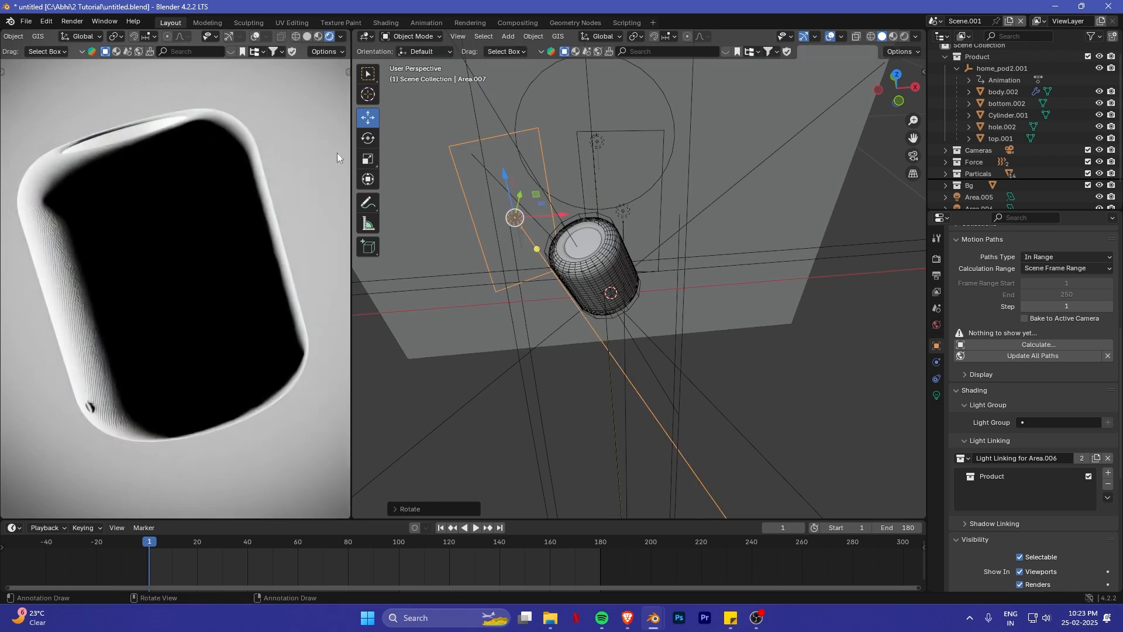
- Set the power of the duplicated area light, Area.007, to 10 W
{"action": "middle_click_drag", "start_coordinate": [410, 286], "coordinate": [428, 289], "text": "shift"}
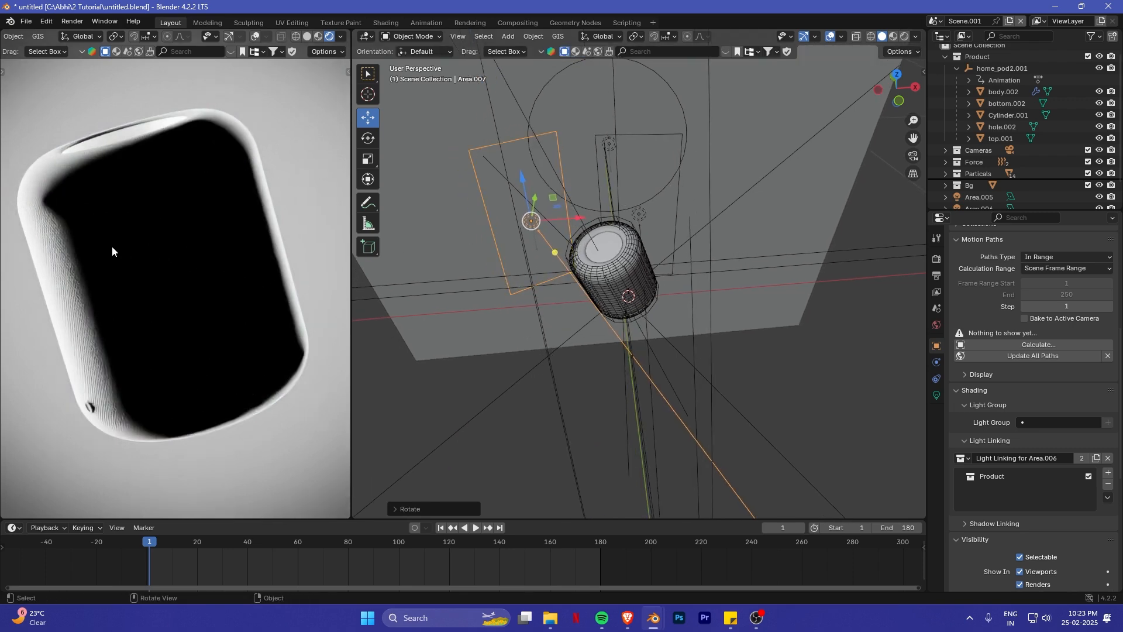
{"action": "middle_click_drag", "start_coordinate": [111, 247], "coordinate": [78, 222]}
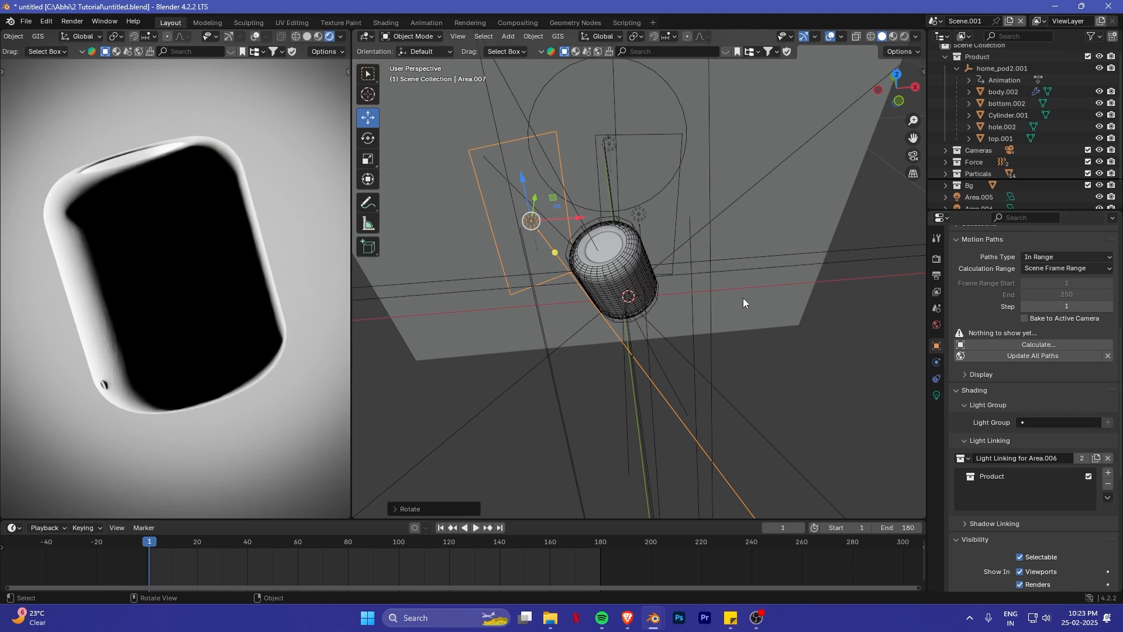
{"action": "middle_click_drag", "start_coordinate": [743, 303], "coordinate": [885, 383], "text": "shift"}
{"action": "left_click", "coordinate": [938, 395]}
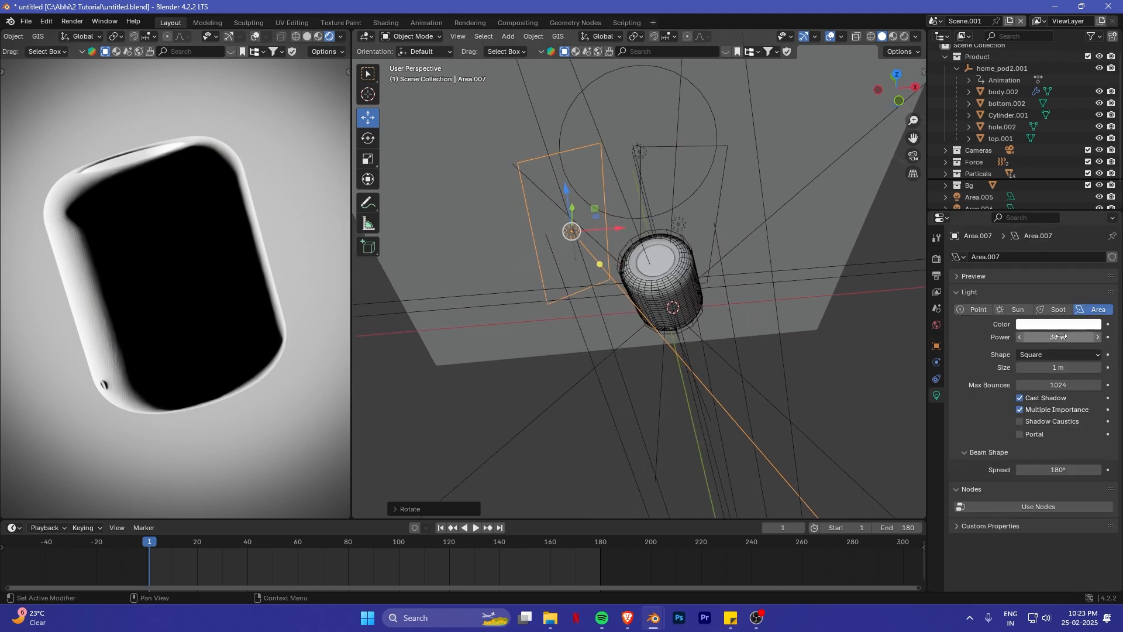
{"action": "key", "text": "Return"}
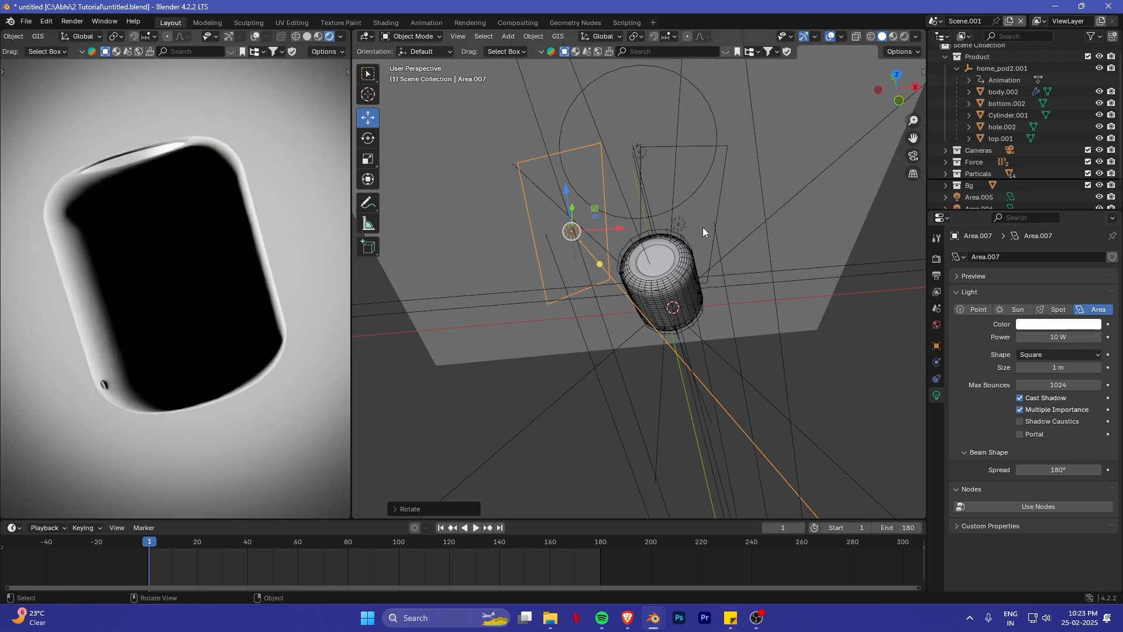
- Rotate Area.007 further about Z to face the HomePod and adjust its position along X
{"action": "key", "text": "r"}
{"action": "key", "text": "z"}
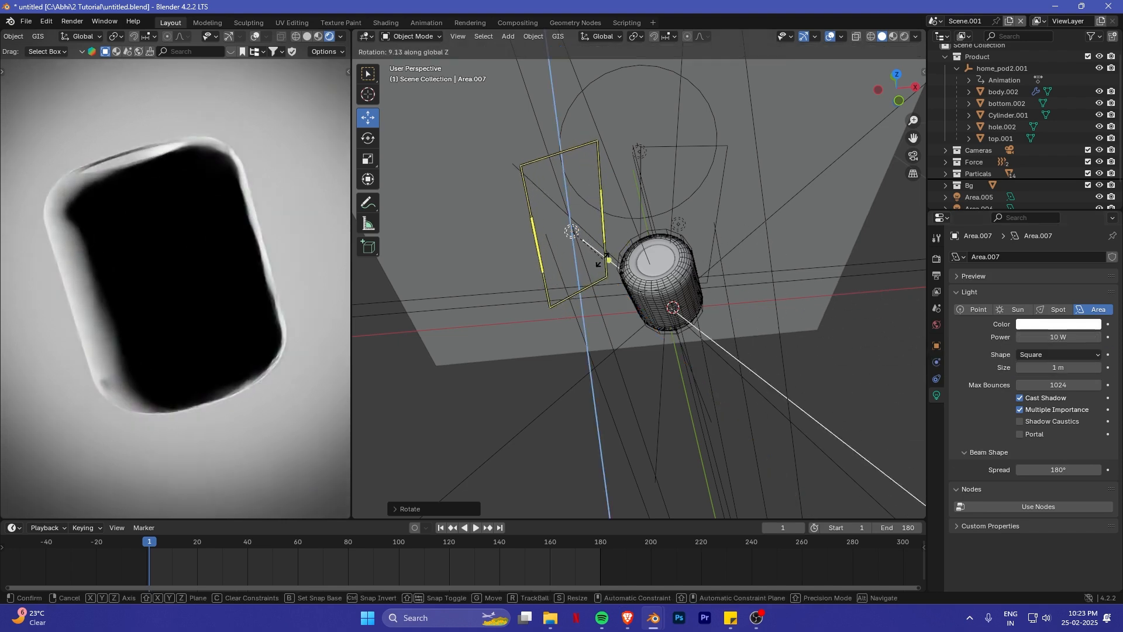
{"action": "left_click", "coordinate": [610, 252]}
{"action": "middle_click_drag", "start_coordinate": [609, 220], "coordinate": [609, 244]}
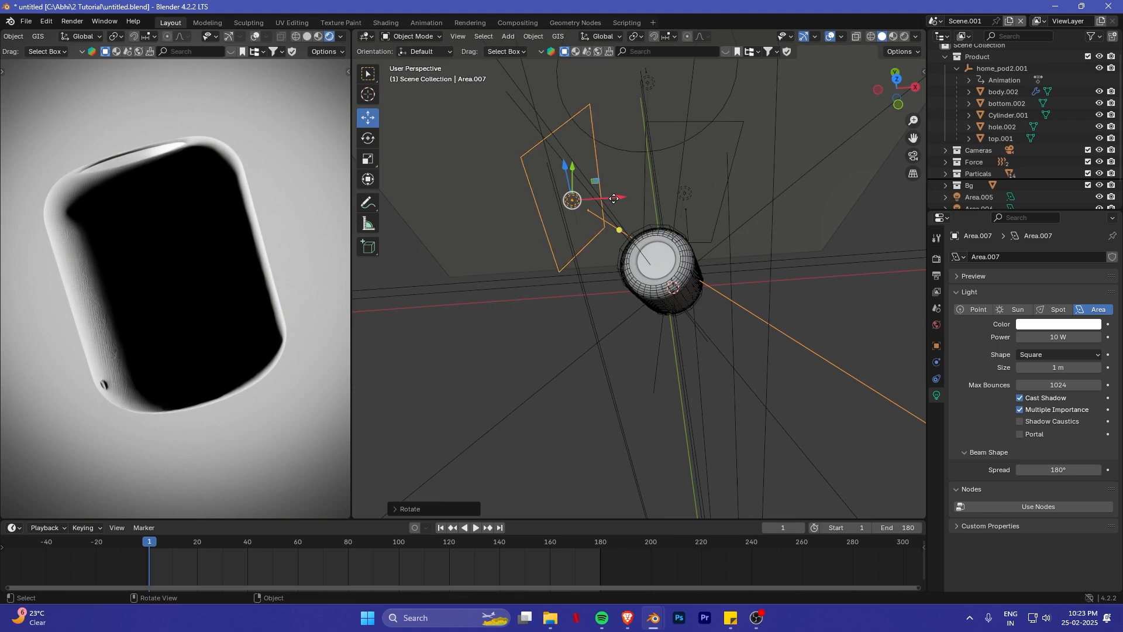
{"action": "left_click_drag", "start_coordinate": [614, 199], "coordinate": [632, 219]}
{"action": "scroll", "coordinate": [718, 284], "scroll_direction": "down", "scroll_amount": 2}
{"action": "middle_click_drag", "start_coordinate": [764, 277], "coordinate": [656, 233], "text": "shift"}
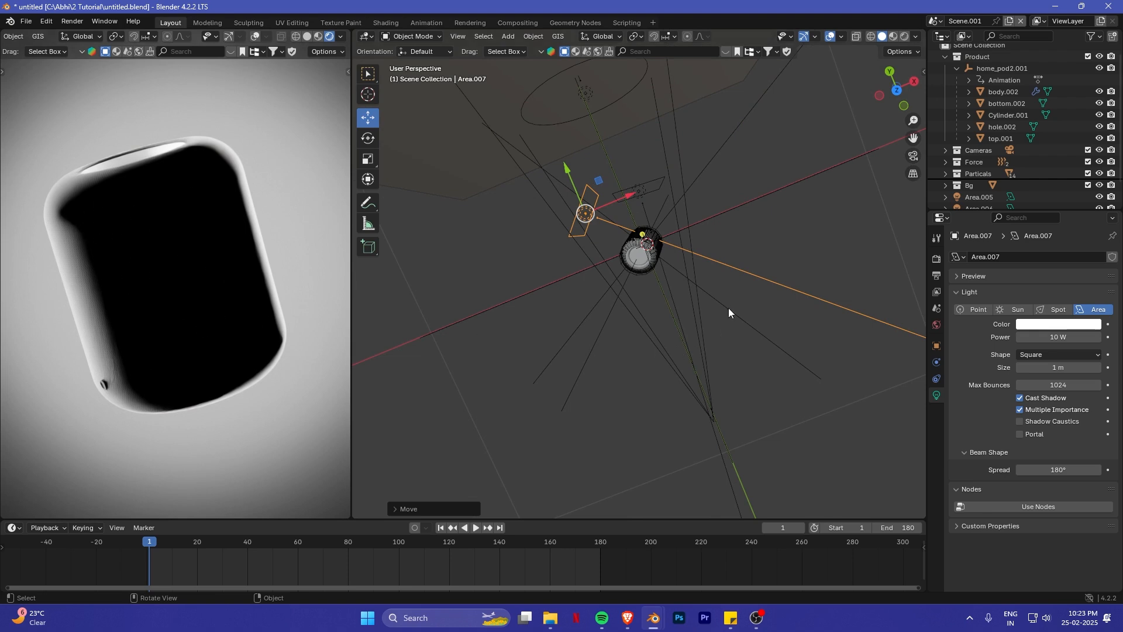
- Duplicate Area.007, place the copy on the opposite side of the HomePod and rotate it about Z to face the body
{"action": "middle_click_drag", "start_coordinate": [729, 308], "coordinate": [714, 291]}
{"action": "key", "text": "shift+d"}
{"action": "right_click", "coordinate": [778, 264]}
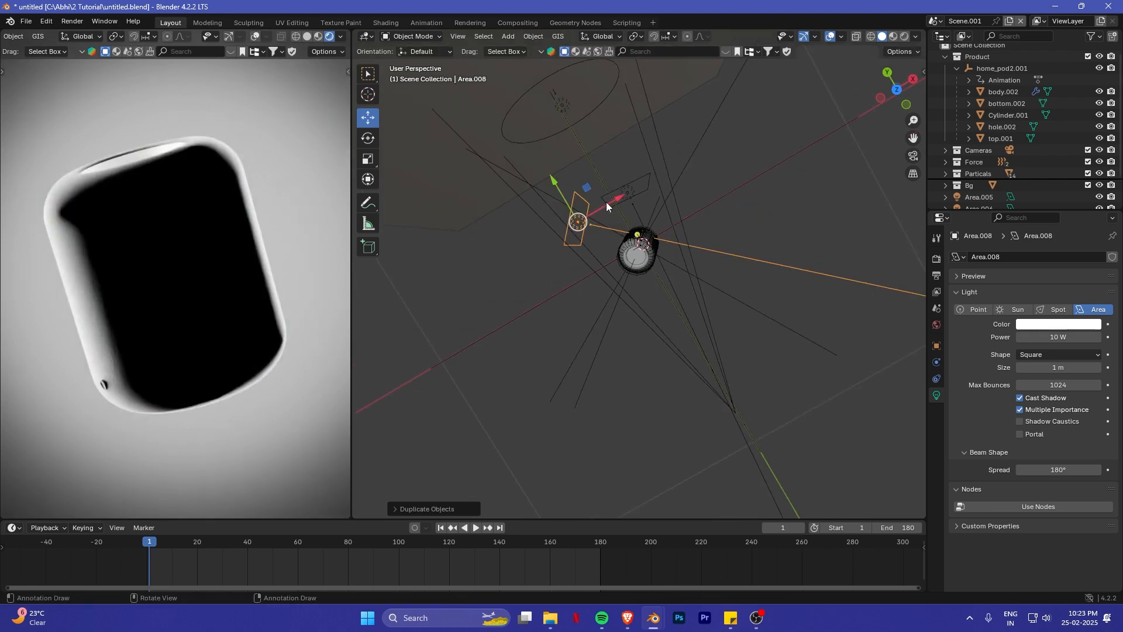
{"action": "key", "text": "g"}
{"action": "left_click", "coordinate": [717, 227]}
{"action": "key", "text": "r"}
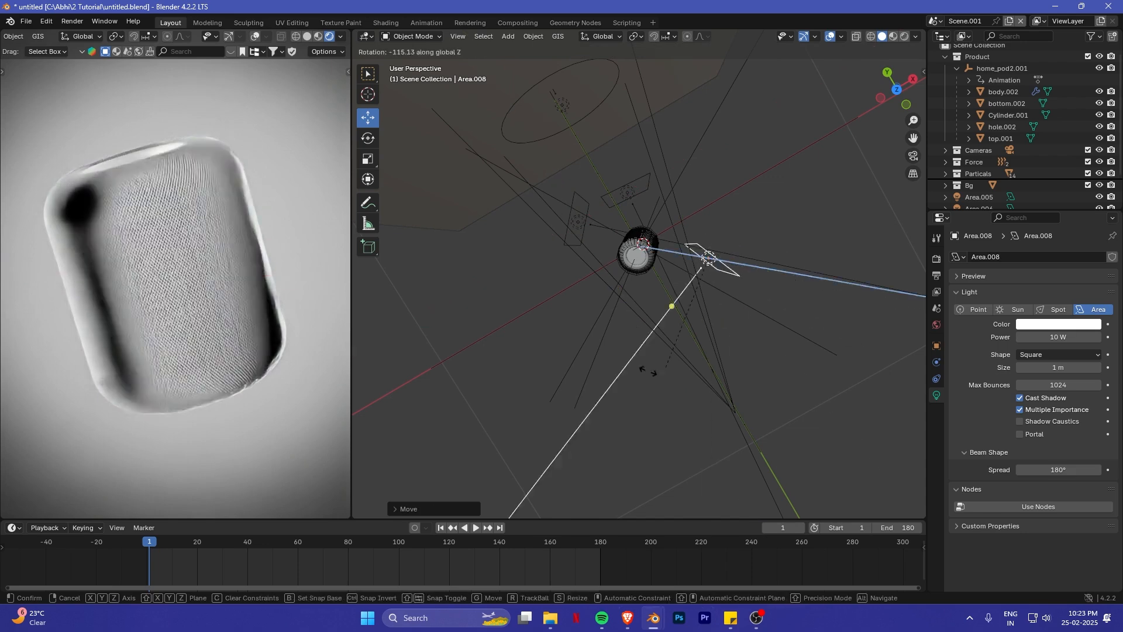
{"action": "left_click", "coordinate": [624, 339]}
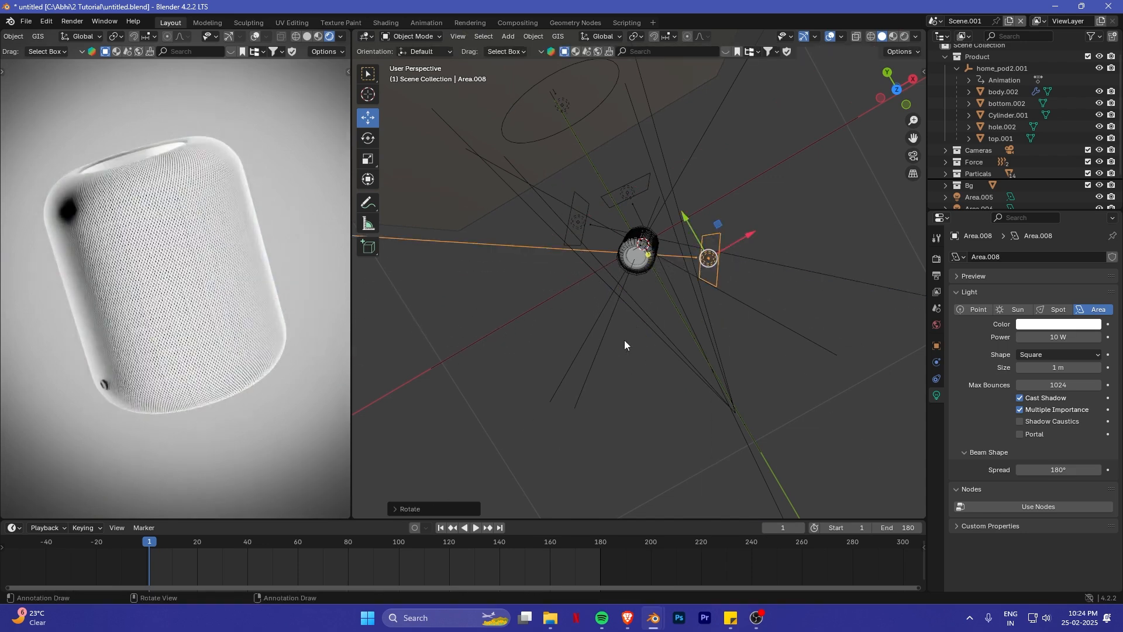
- Move Area.008 along Z to adjust its height beside the HomePod and scale the light up
{"action": "middle_click_drag", "start_coordinate": [623, 339], "coordinate": [770, 248]}
{"action": "key", "text": "g"}
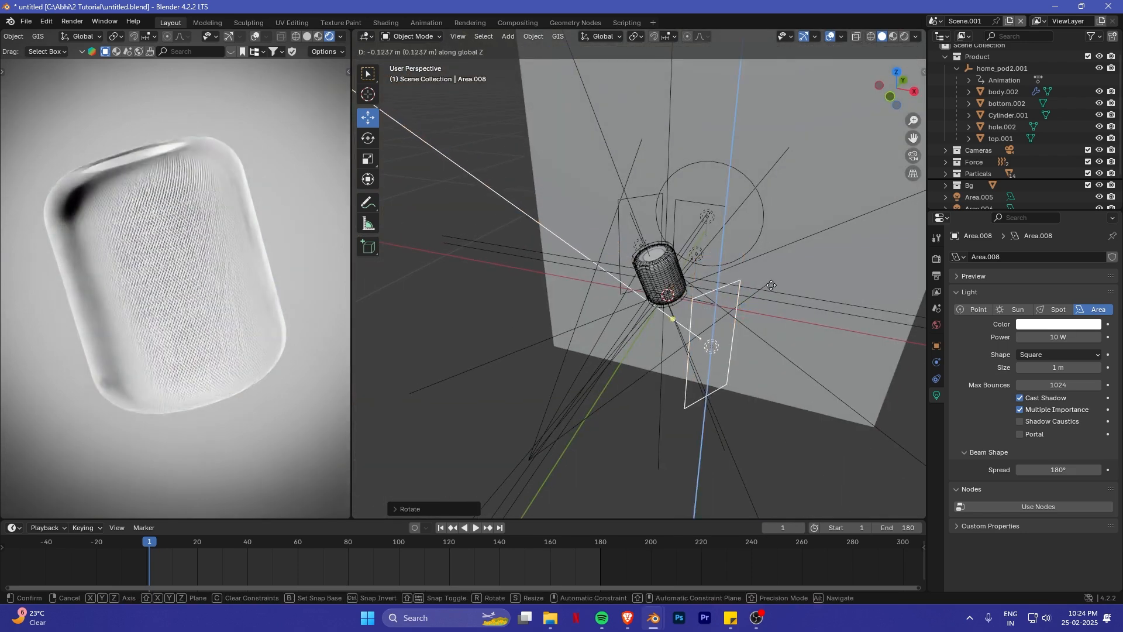
{"action": "left_click", "coordinate": [769, 260]}
{"action": "key", "text": "s"}
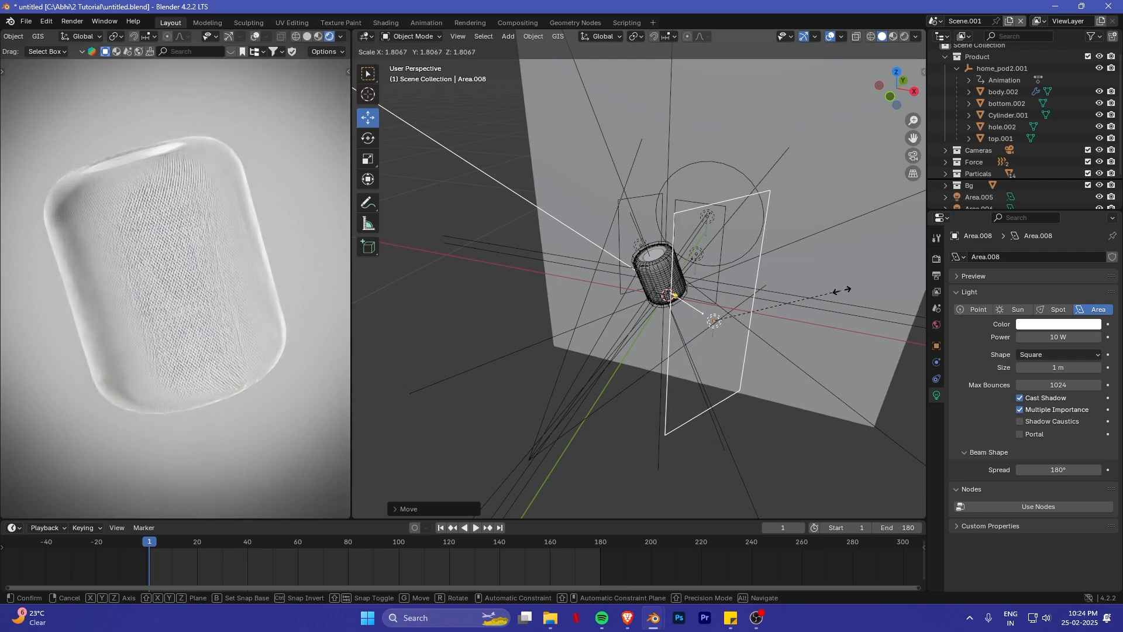
{"action": "left_click", "coordinate": [765, 317]}
- In top view, move Area.008 farther from the HomePod and rotate it about Z to face the body
{"action": "key", "text": "KP_7"}
{"action": "key", "text": "g"}
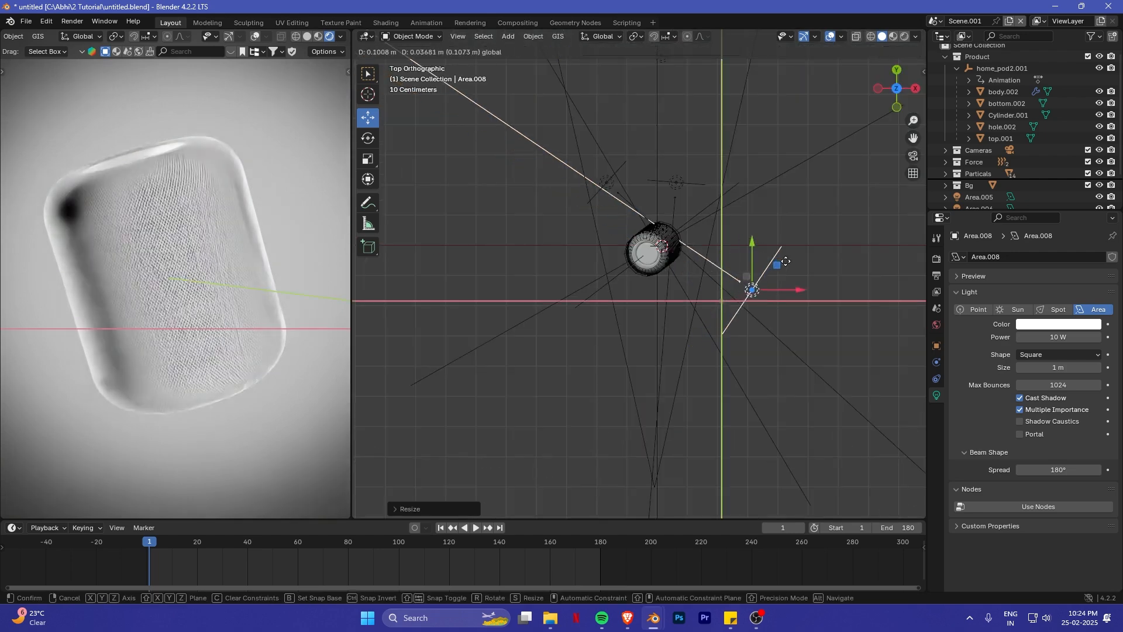
{"action": "left_click", "coordinate": [774, 278]}
{"action": "key", "text": "r"}
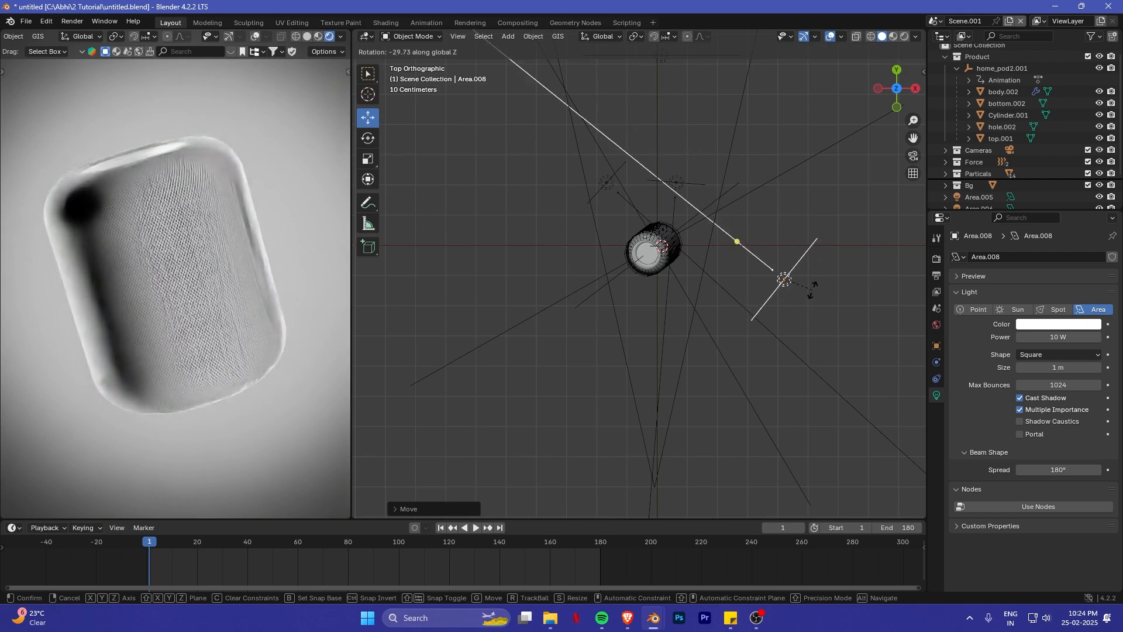
{"action": "left_click", "coordinate": [812, 280]}
{"action": "key", "text": "g"}
{"action": "left_click", "coordinate": [804, 275]}
- Set the power of Area.008 to 1 W
{"action": "middle_click_drag", "start_coordinate": [807, 270], "coordinate": [813, 182]}
{"action": "scroll", "coordinate": [832, 281], "scroll_direction": "down", "scroll_amount": 2}
{"action": "left_click", "coordinate": [1060, 337]}
{"action": "type", "text": "1"}
{"action": "key", "text": "Return"}
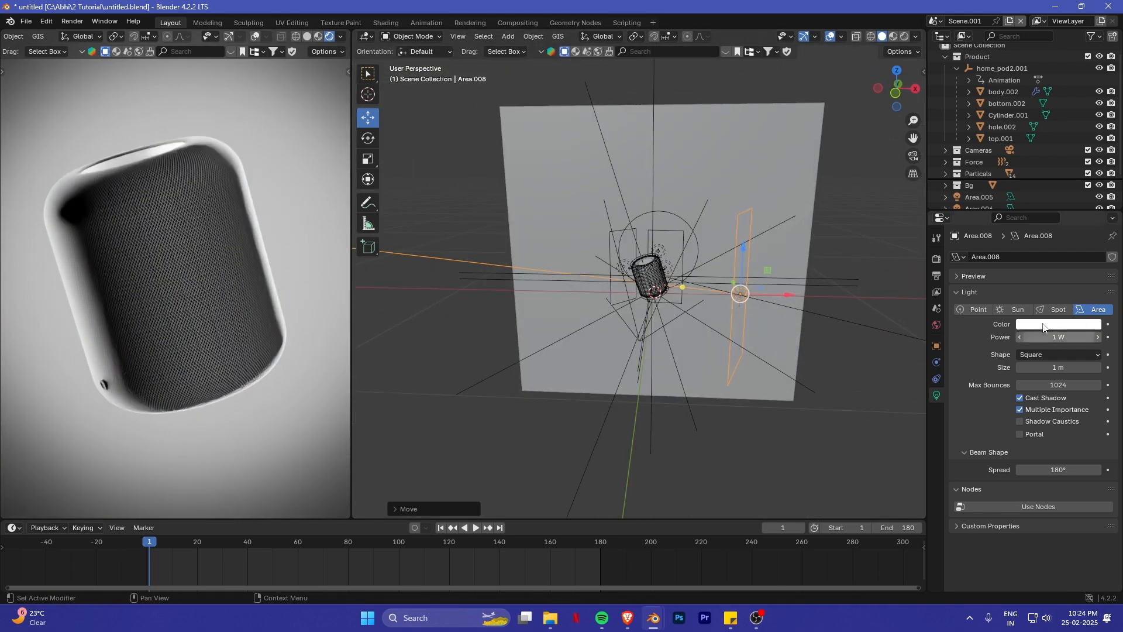
{"action": "key", "text": "Return"}
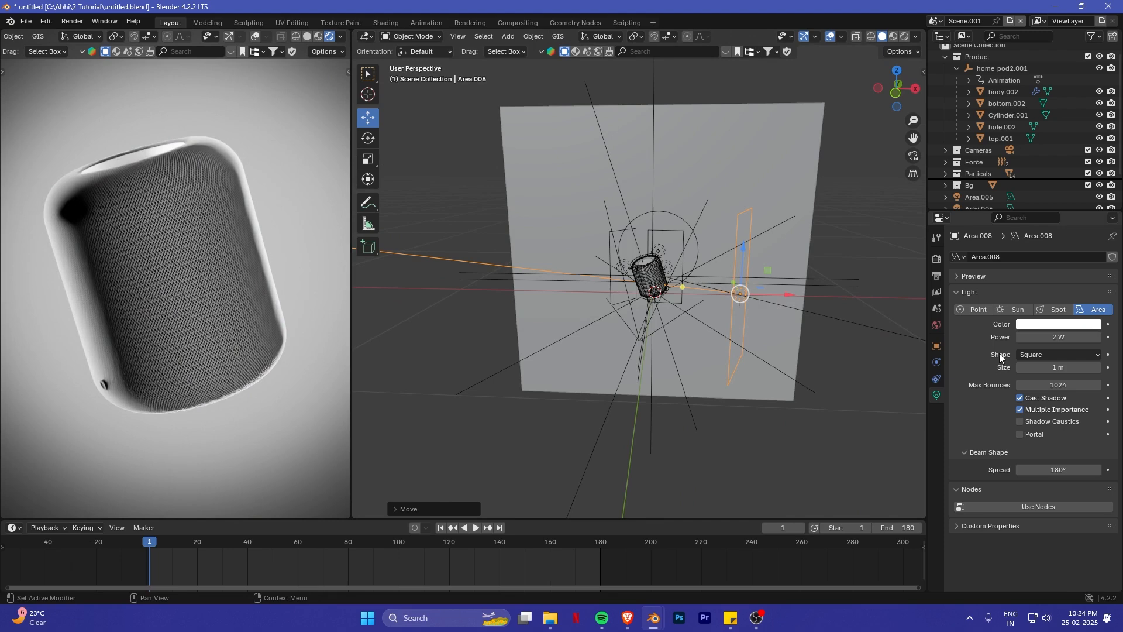
{"action": "left_click", "coordinate": [1065, 339]}
{"action": "type", "text": "1"}
{"action": "key", "text": "Return"}
- Shift Area.008 back along Y towards the backdrop and in along X towards the HomePod
{"action": "middle_click_drag", "start_coordinate": [634, 244], "coordinate": [623, 354]}
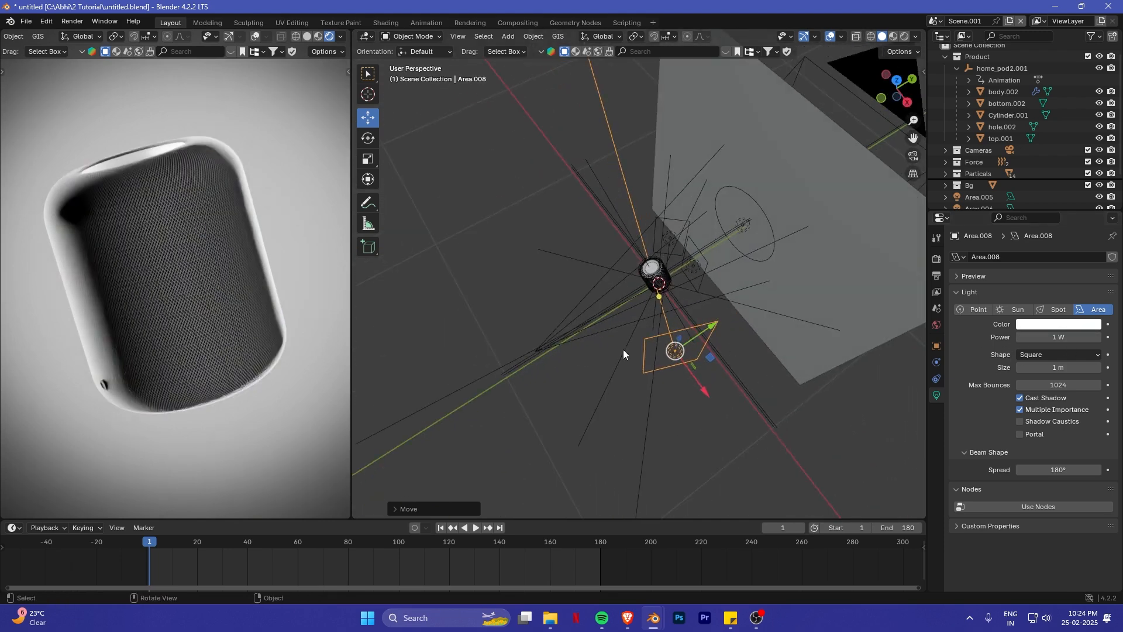
{"action": "middle_click_drag", "start_coordinate": [707, 347], "coordinate": [709, 370]}
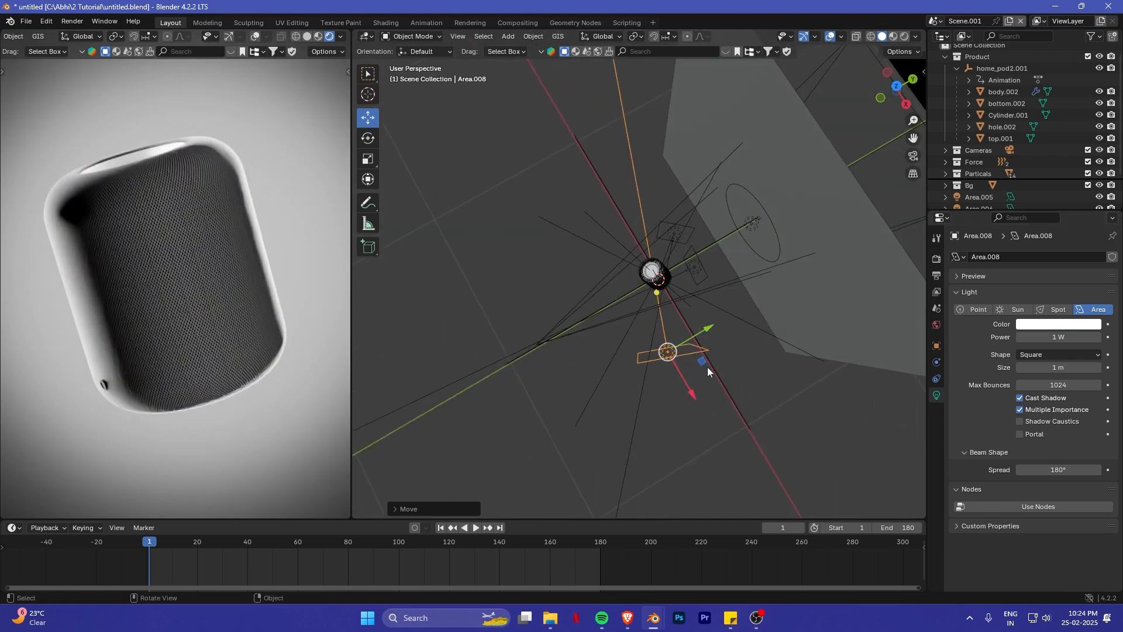
{"action": "left_click_drag", "start_coordinate": [709, 332], "coordinate": [742, 314]}
{"action": "mouse_move", "coordinate": [722, 377]}
{"action": "left_mouse_down"}
{"action": "mouse_move", "coordinate": [701, 355]}
{"action": "mouse_move", "coordinate": [708, 364]}
{"action": "left_mouse_up"}
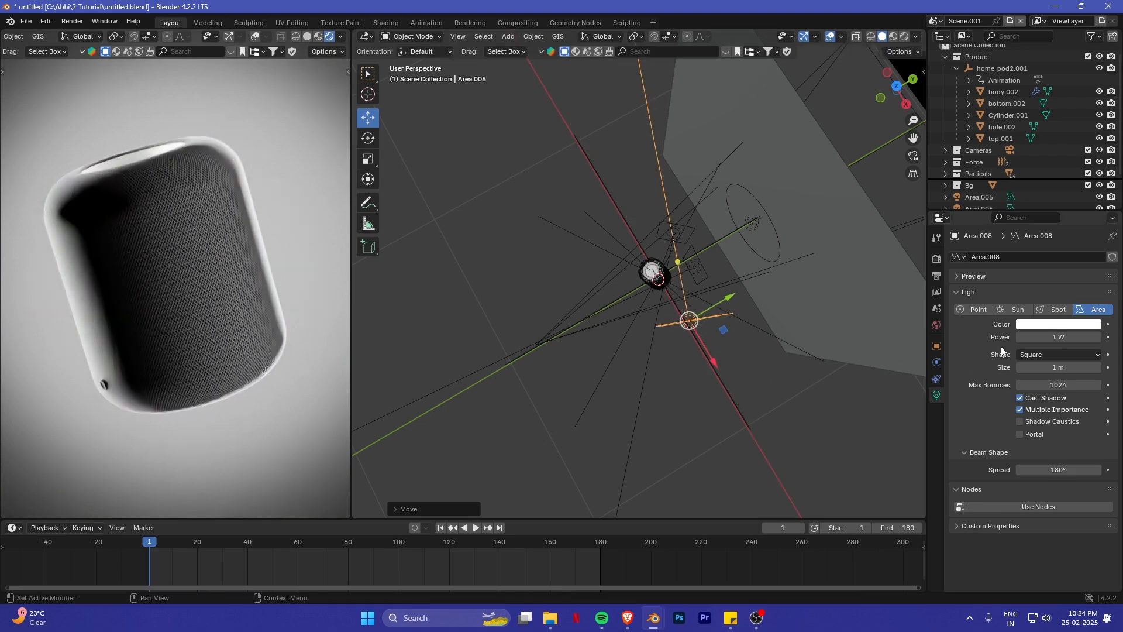
- Try a power of 2 W on Area.008 and set it to 1.5 W
{"action": "type", "text": "2"}
{"action": "key", "text": "Return"}
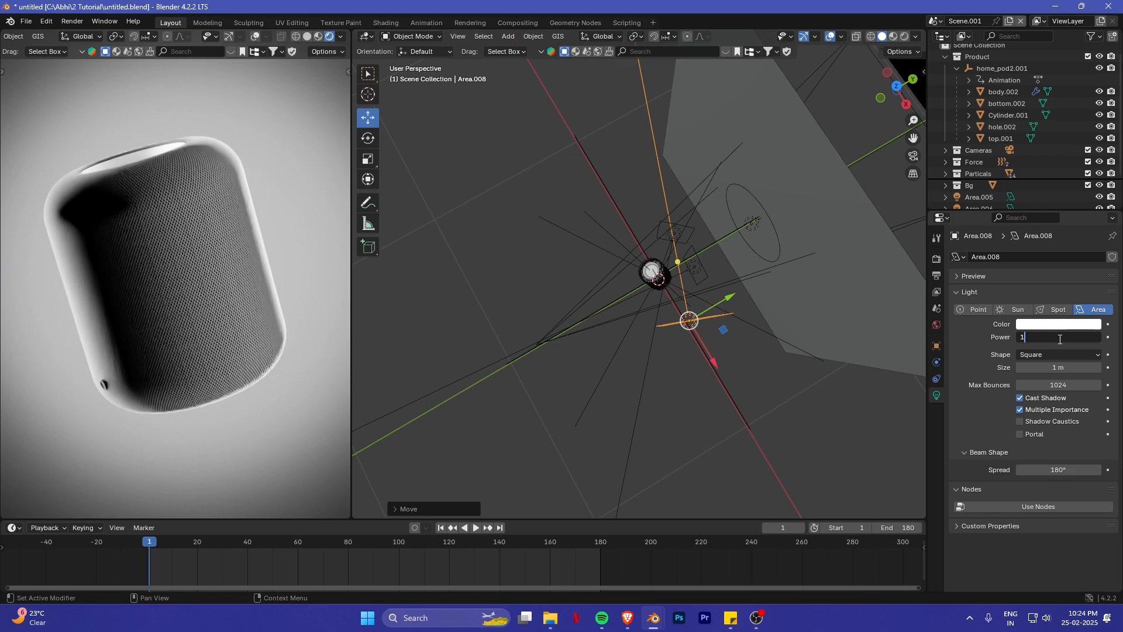
{"action": "type", "text": ".8"}
{"action": "key", "text": "Return"}
{"action": "left_click", "coordinate": [1077, 338]}
{"action": "type", "text": "1.5 W"}
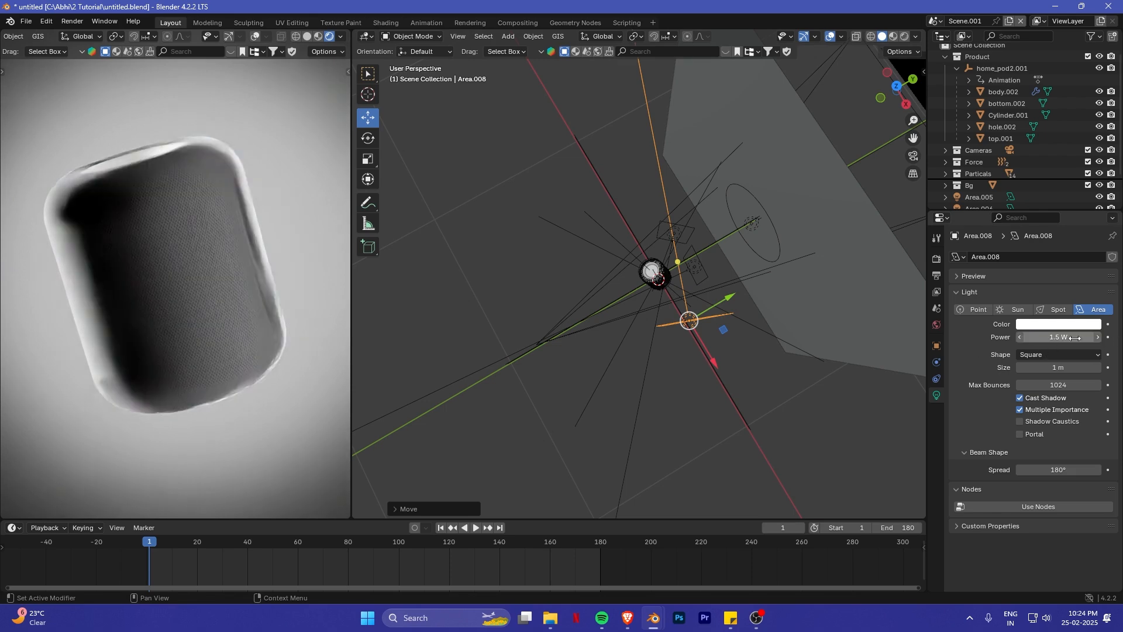
{"action": "key", "text": "Return"}
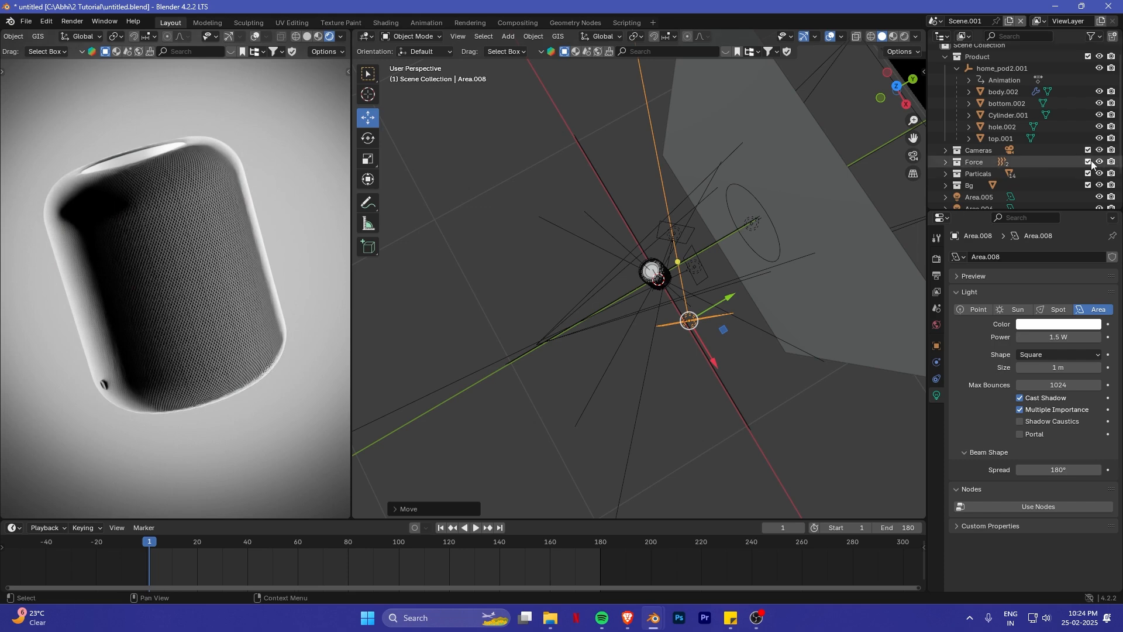
- Hide and unhide Area.008 to compare its effect on the rendered HomePod
{"action": "scroll", "coordinate": [1017, 136], "scroll_direction": "down", "scroll_amount": 3}
{"action": "left_click", "coordinate": [1099, 197]}
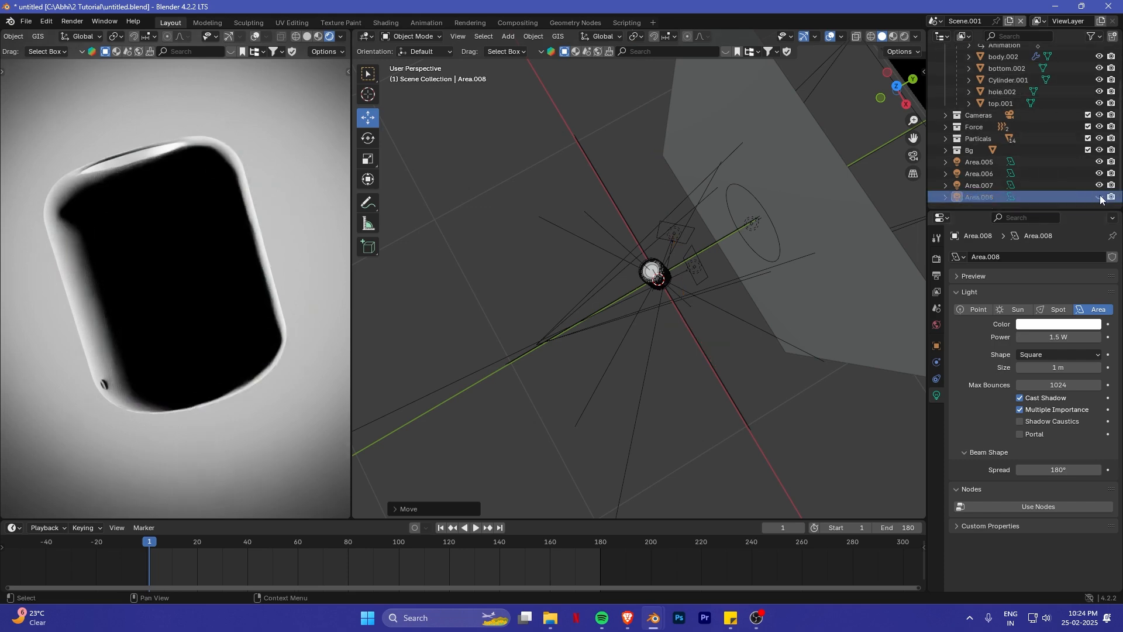
{"action": "left_click", "coordinate": [1099, 197]}
{"action": "key", "text": "g"}
{"action": "middle_click_drag", "start_coordinate": [649, 386], "coordinate": [683, 368]}
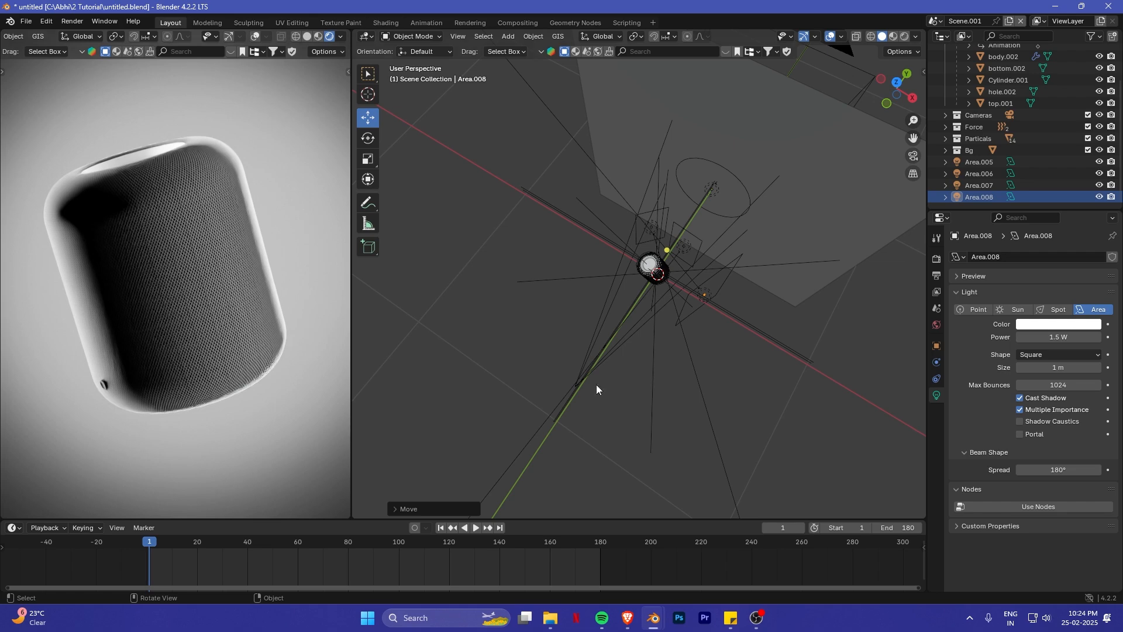
{"action": "middle_click_drag", "start_coordinate": [595, 384], "coordinate": [729, 294]}
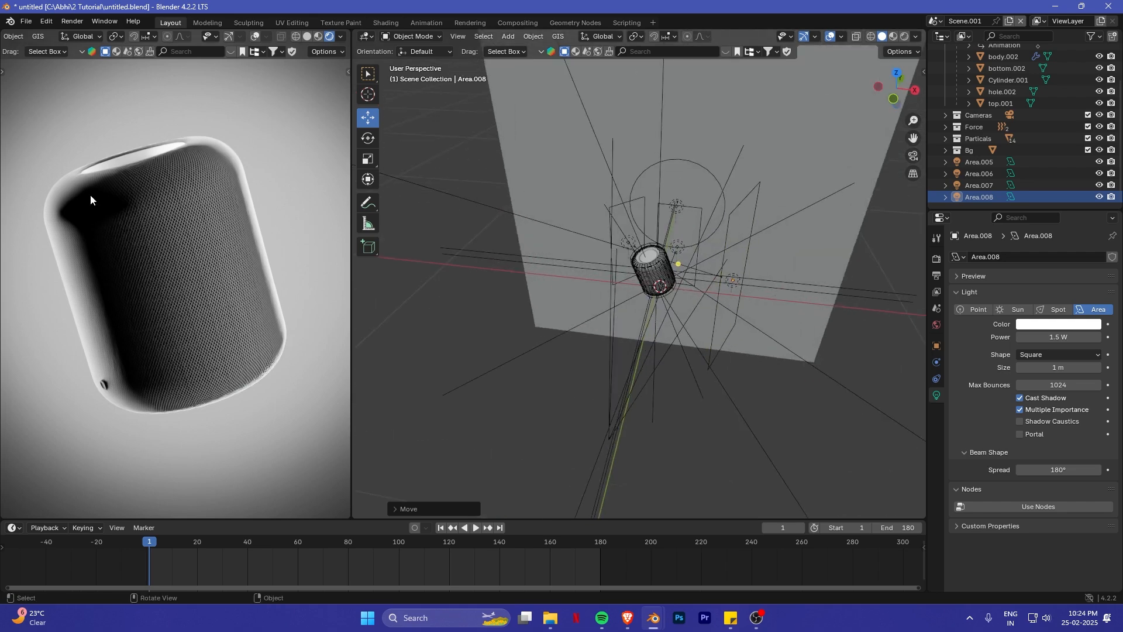
{"action": "middle_click_drag", "start_coordinate": [597, 328], "coordinate": [766, 340]}
- Duplicate Area.008, place the copy at the HomePod's front left and rotate it about Z towards the body
{"action": "left_click", "coordinate": [737, 311]}
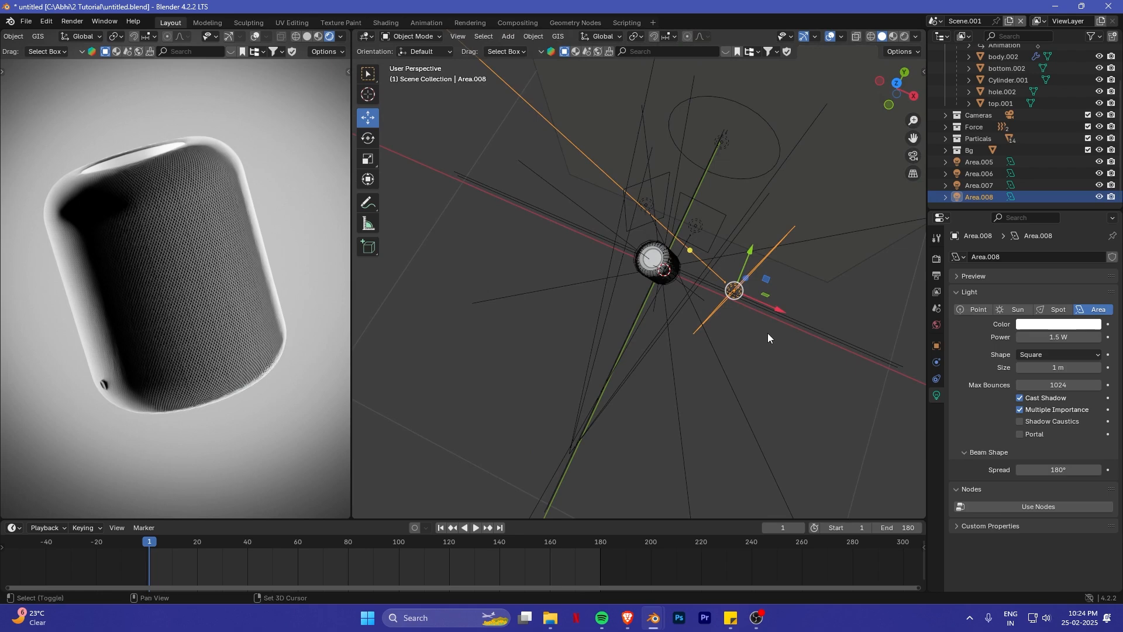
{"action": "key", "text": "shift+d"}
{"action": "left_click", "coordinate": [635, 368]}
{"action": "key", "text": "r"}
{"action": "key", "text": "z"}
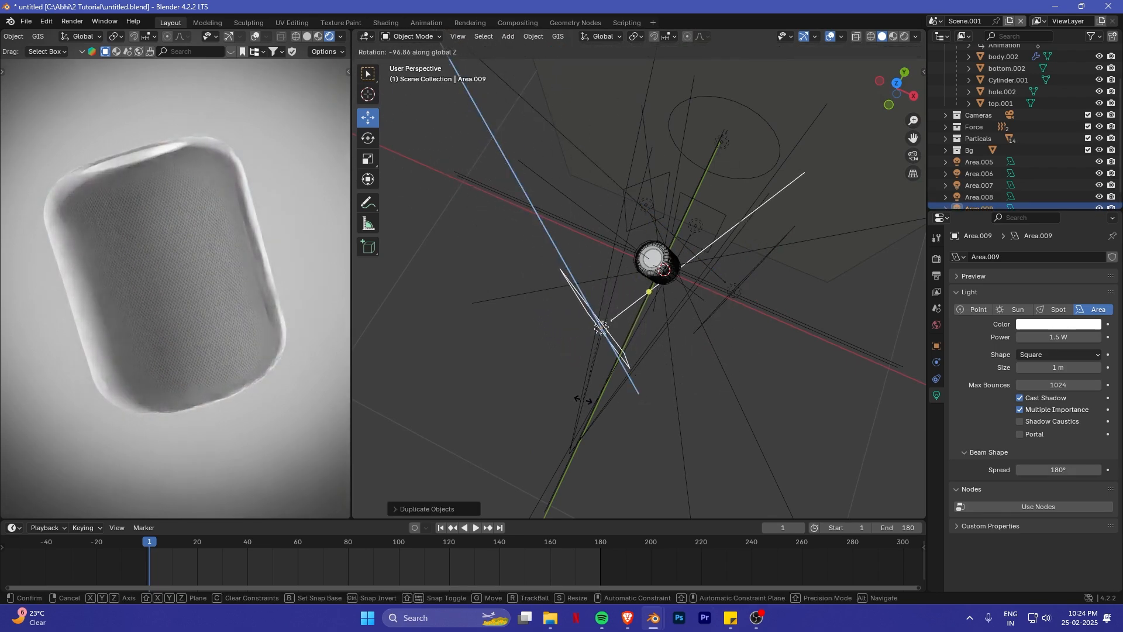
{"action": "left_click", "coordinate": [577, 400]}
- Move Area.009 outward along X from the HomePod and rotate it about Z to face the body
{"action": "middle_click_drag", "start_coordinate": [642, 349], "coordinate": [646, 396], "text": "shift"}
{"action": "left_click_drag", "start_coordinate": [639, 364], "coordinate": [581, 329]}
{"action": "key", "text": "r"}
{"action": "key", "text": "z"}
{"action": "left_click", "coordinate": [717, 370]}
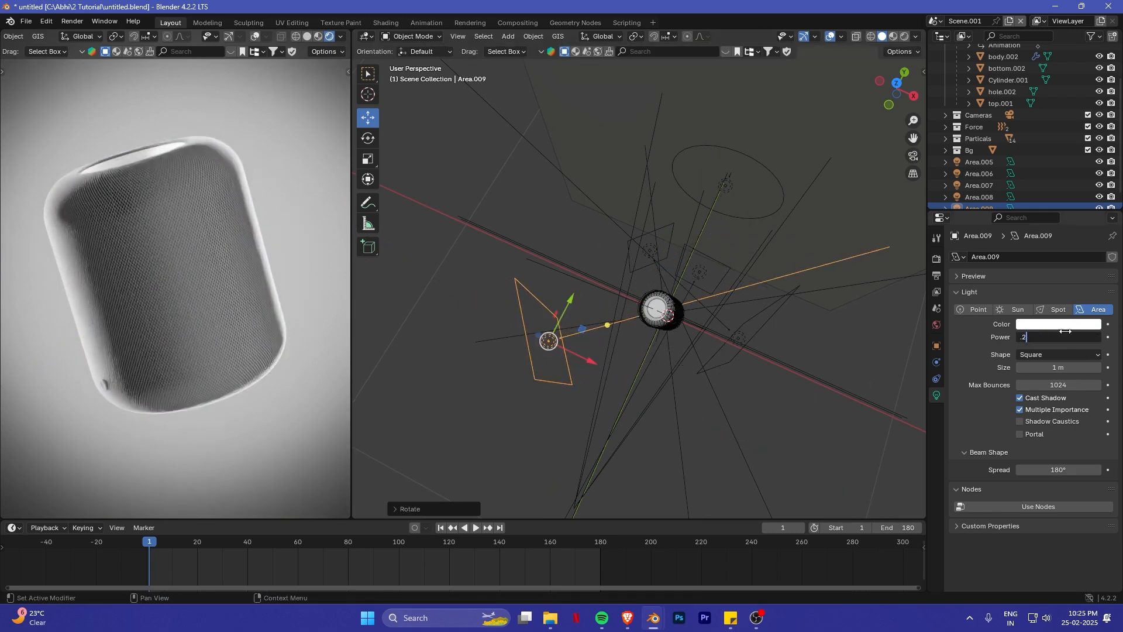
- Set the power of Area.009 to 0.5 W and toggle its visibility to compare the render
{"action": "key", "text": "Return"}
{"action": "left_click", "coordinate": [1066, 332]}
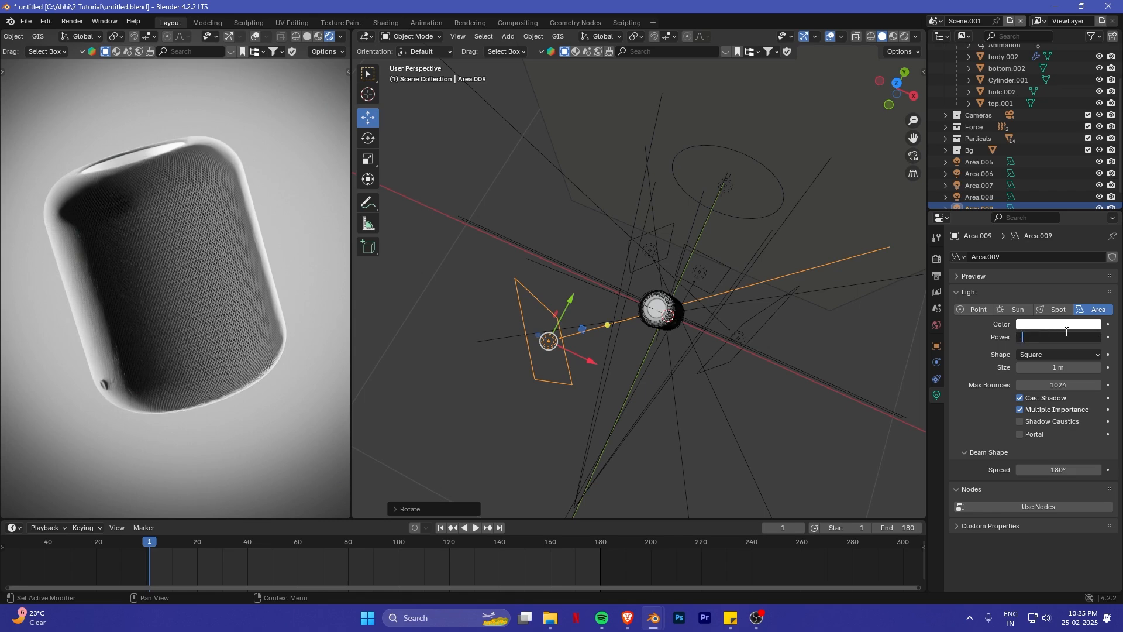
{"action": "type", "text": ".5"}
{"action": "key", "text": "Return"}
{"action": "scroll", "coordinate": [1056, 138], "scroll_direction": "down", "scroll_amount": 1}
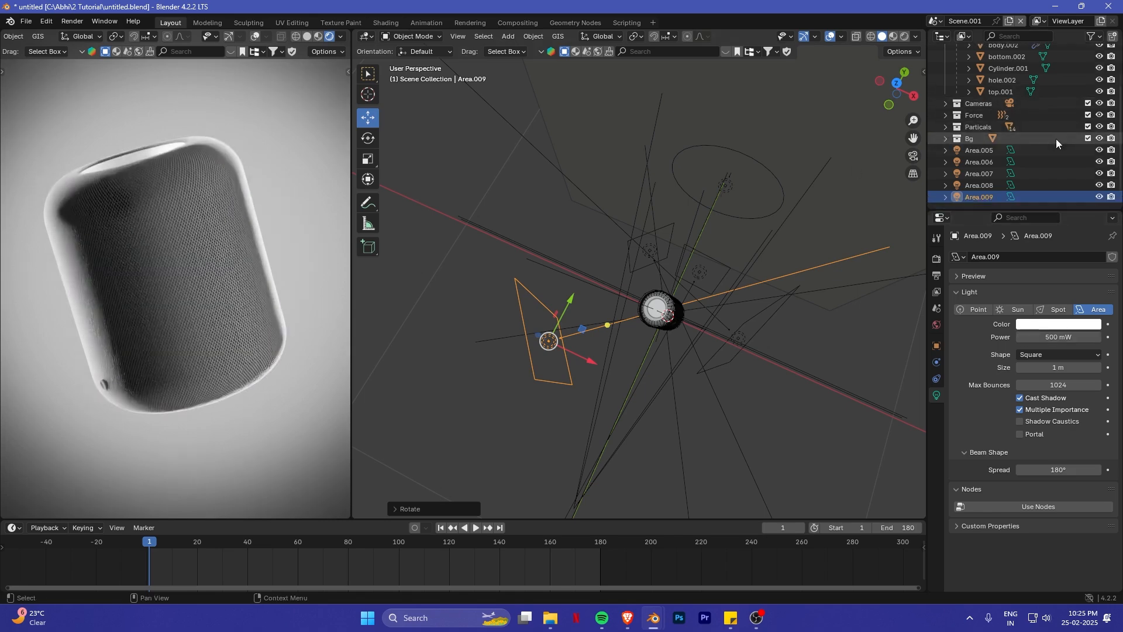
{"action": "left_click", "coordinate": [1100, 197]}
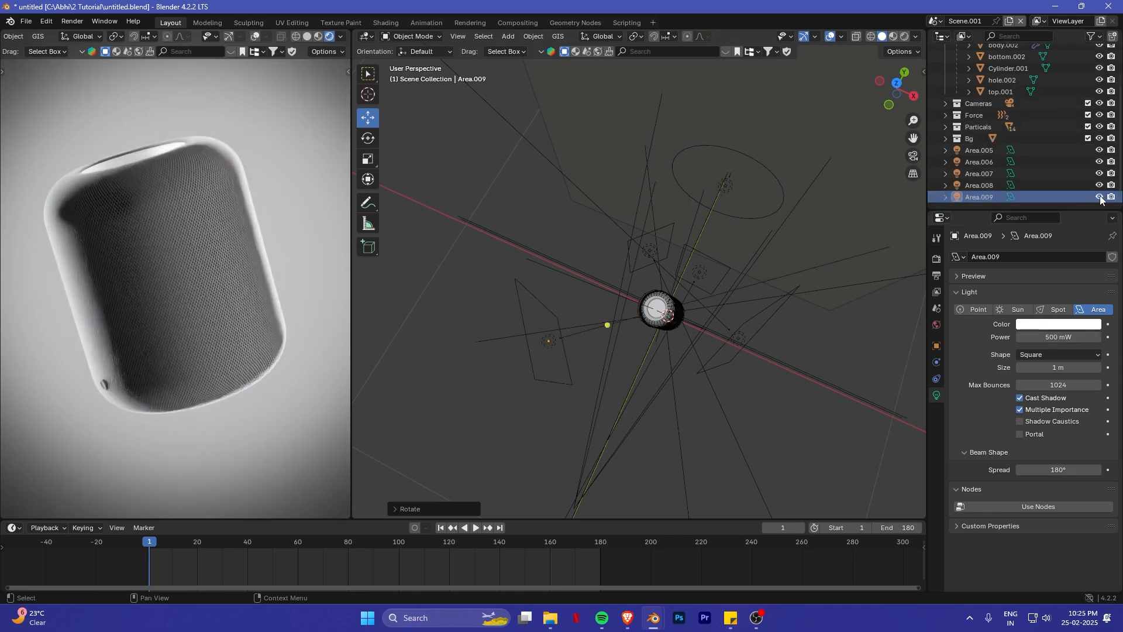
- Adjust Area.007 behind the HomePod's left side by shifting it slightly, resizing it and rotating it about Z
{"action": "middle_click_drag", "start_coordinate": [768, 289], "coordinate": [670, 313]}
{"action": "left_click", "coordinate": [631, 300]}
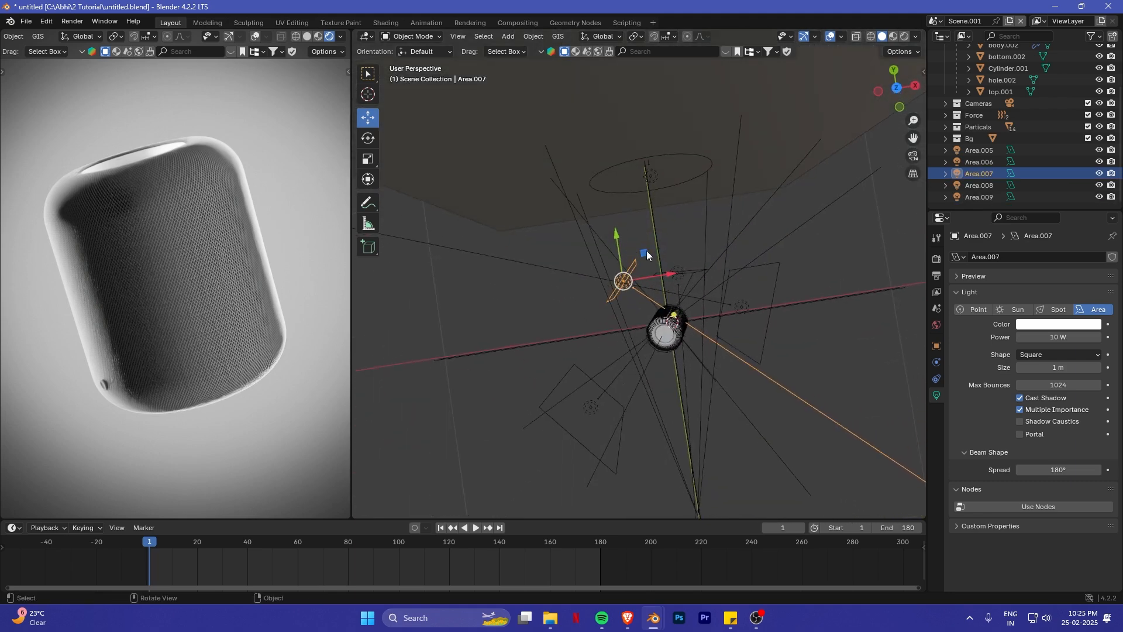
{"action": "mouse_move", "coordinate": [647, 251]}
{"action": "left_mouse_down"}
{"action": "mouse_move", "coordinate": [623, 284]}
{"action": "mouse_move", "coordinate": [642, 252]}
{"action": "left_mouse_up"}
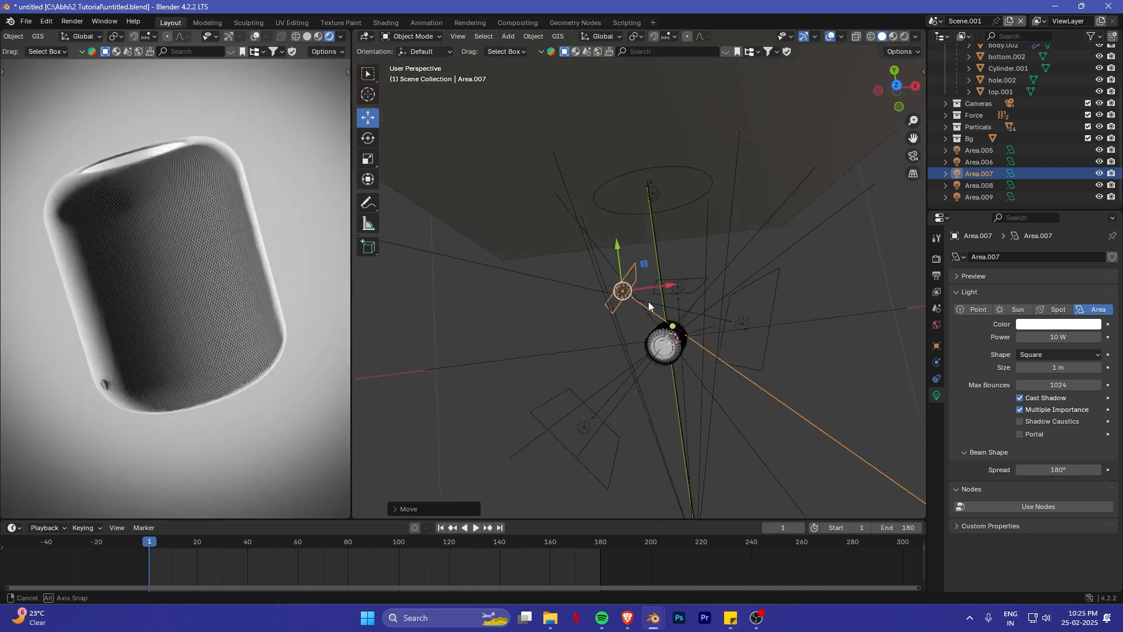
{"action": "middle_click_drag", "start_coordinate": [648, 301], "coordinate": [673, 309]}
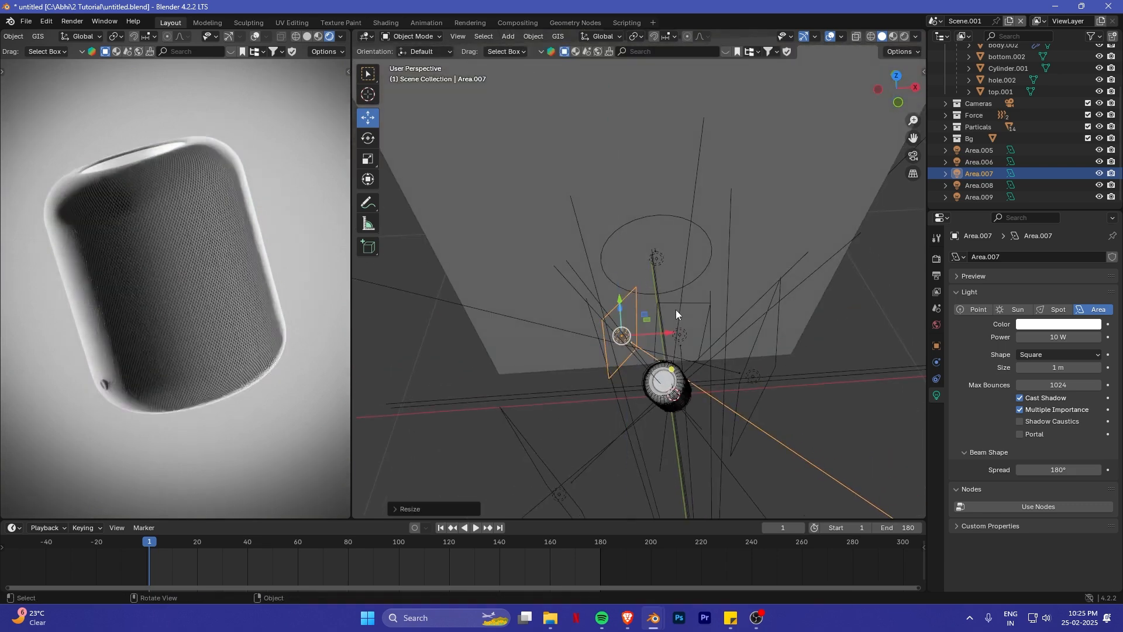
{"action": "key", "text": "r"}
{"action": "key", "text": "z"}
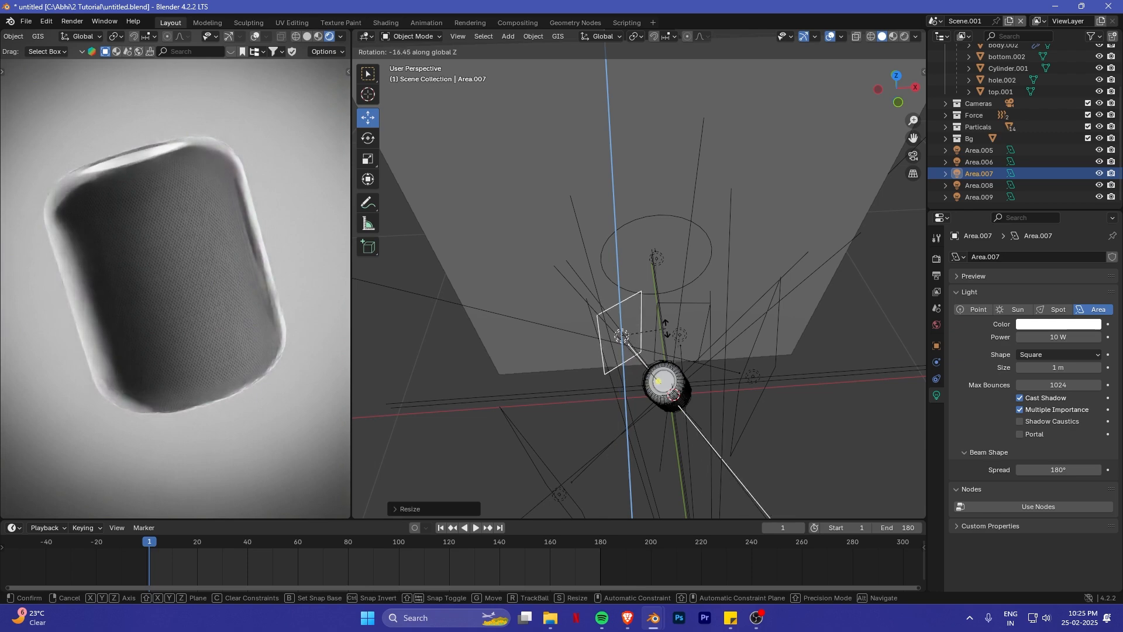
{"action": "left_click", "coordinate": [631, 349]}
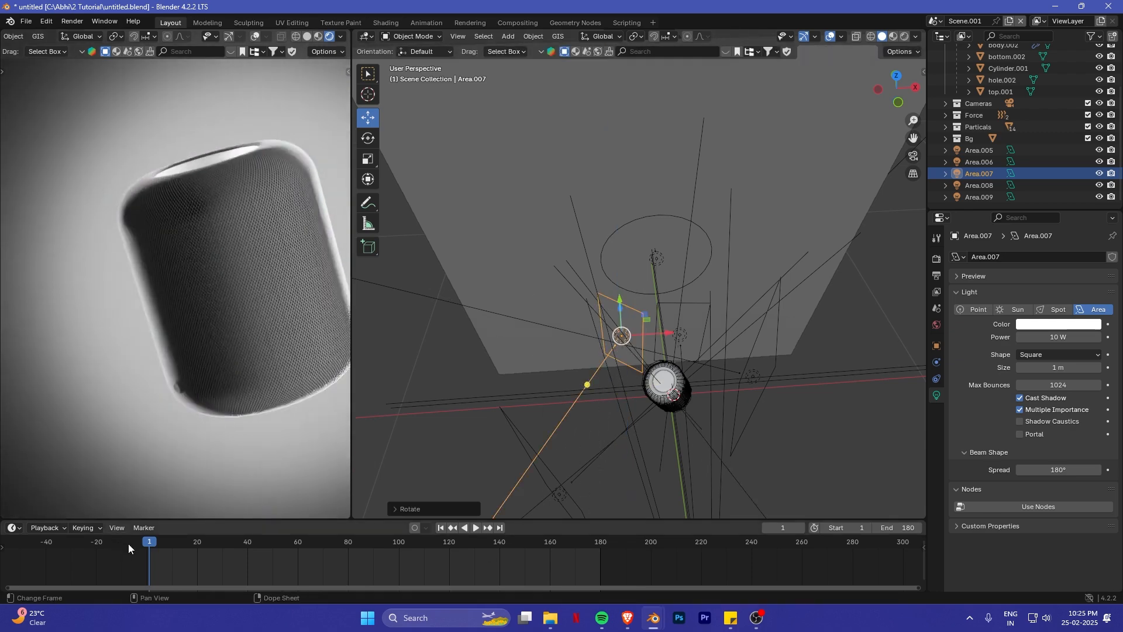
- Check the HomePod's mesh lighting in the rendered camera view and set the power of Area.008 to 1 W
{"action": "left_click_drag", "start_coordinate": [128, 543], "coordinate": [151, 514]}
{"action": "middle_click_drag", "start_coordinate": [717, 413], "coordinate": [687, 367]}
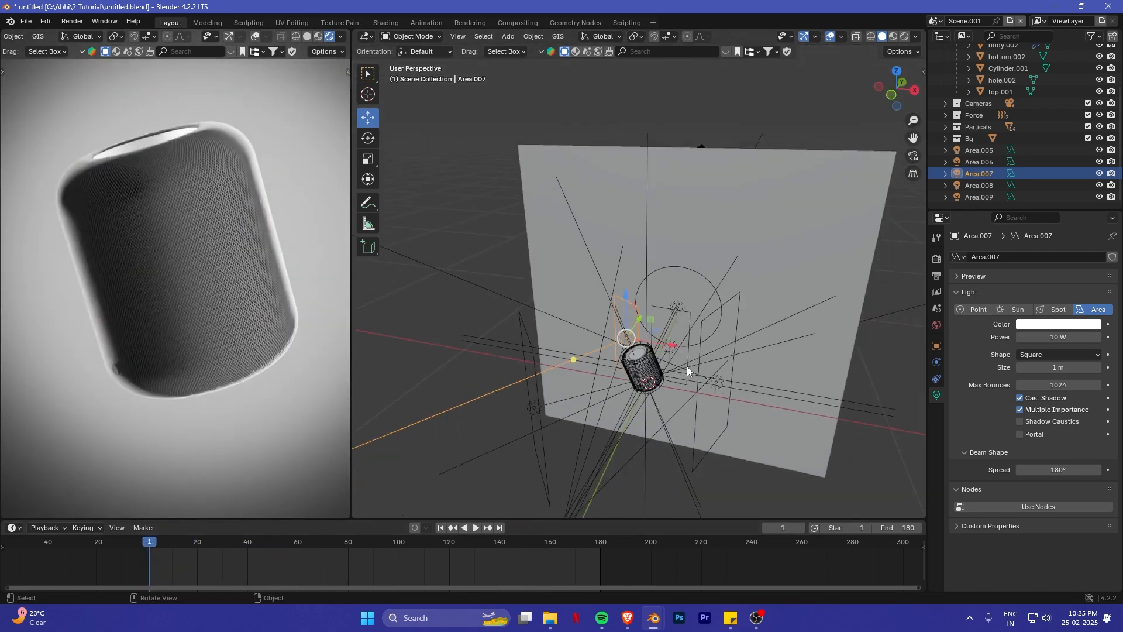
{"action": "key", "text": "Home"}
{"action": "scroll", "coordinate": [220, 262], "scroll_direction": "up", "scroll_amount": 5}
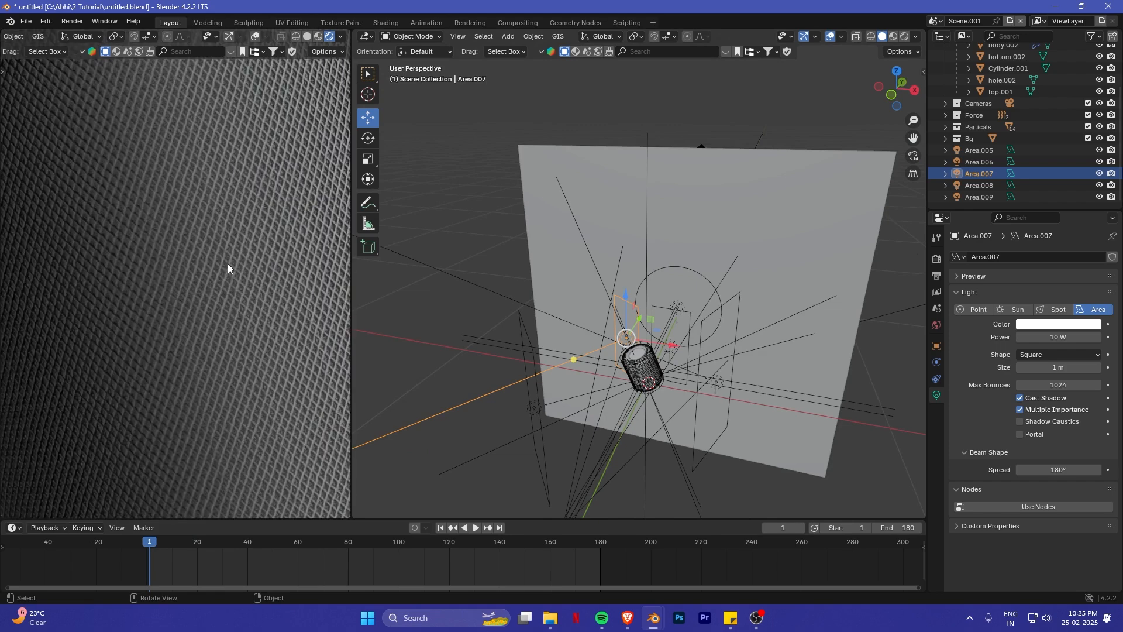
{"action": "scroll", "coordinate": [232, 261], "scroll_direction": "down", "scroll_amount": 7}
{"action": "scroll", "coordinate": [681, 380], "scroll_direction": "up", "scroll_amount": 2}
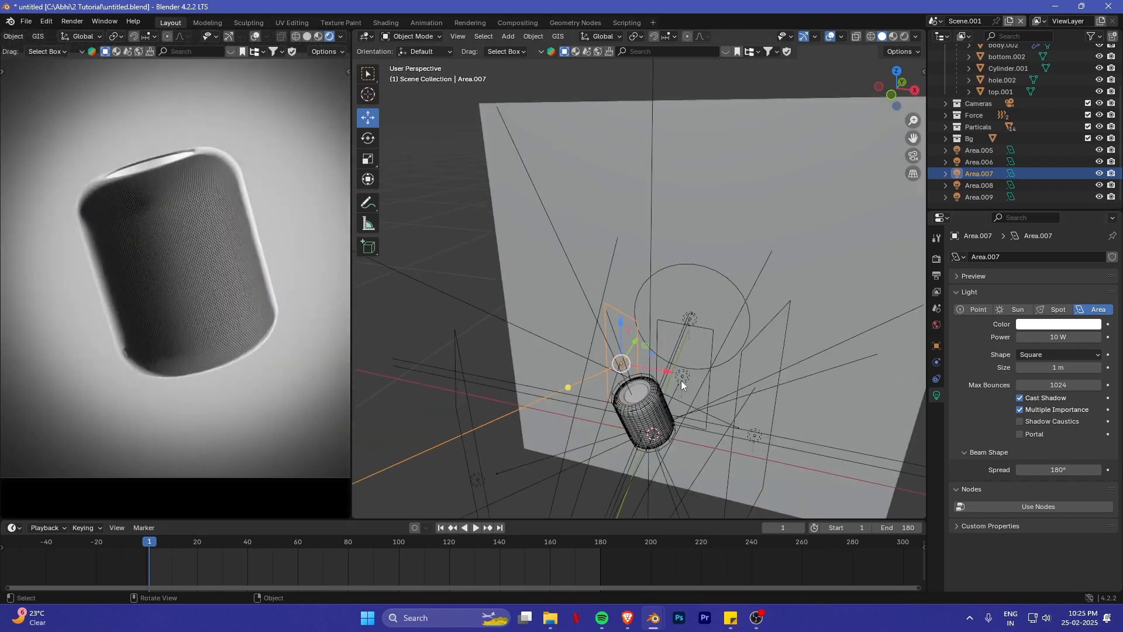
{"action": "left_click", "coordinate": [757, 443]}
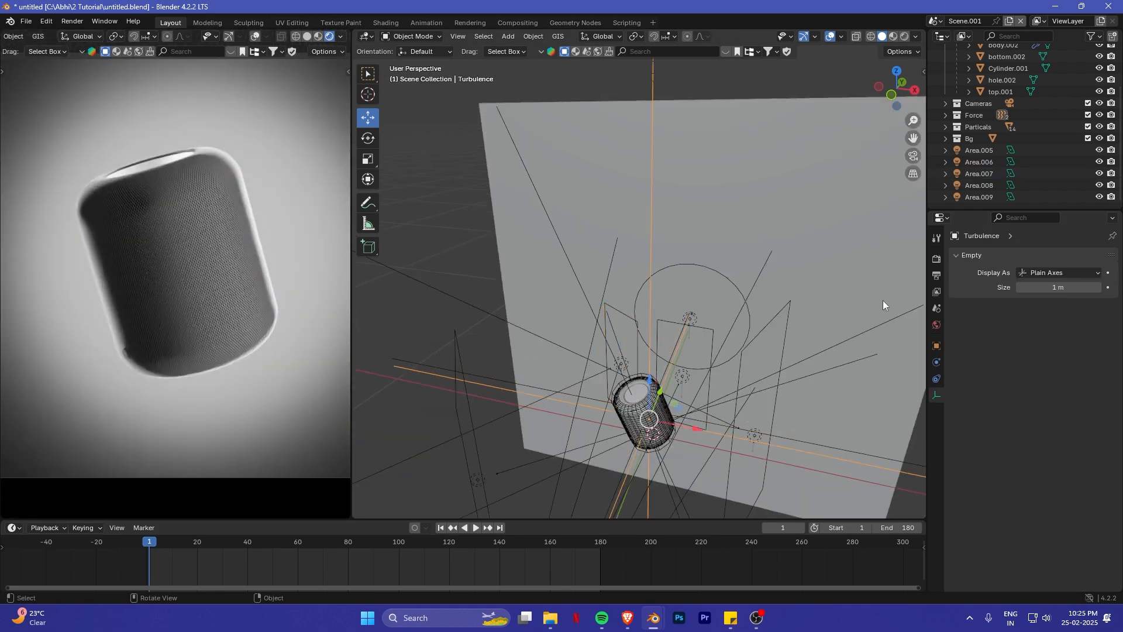
{"action": "left_click", "coordinate": [755, 435]}
{"action": "left_click", "coordinate": [1043, 338]}
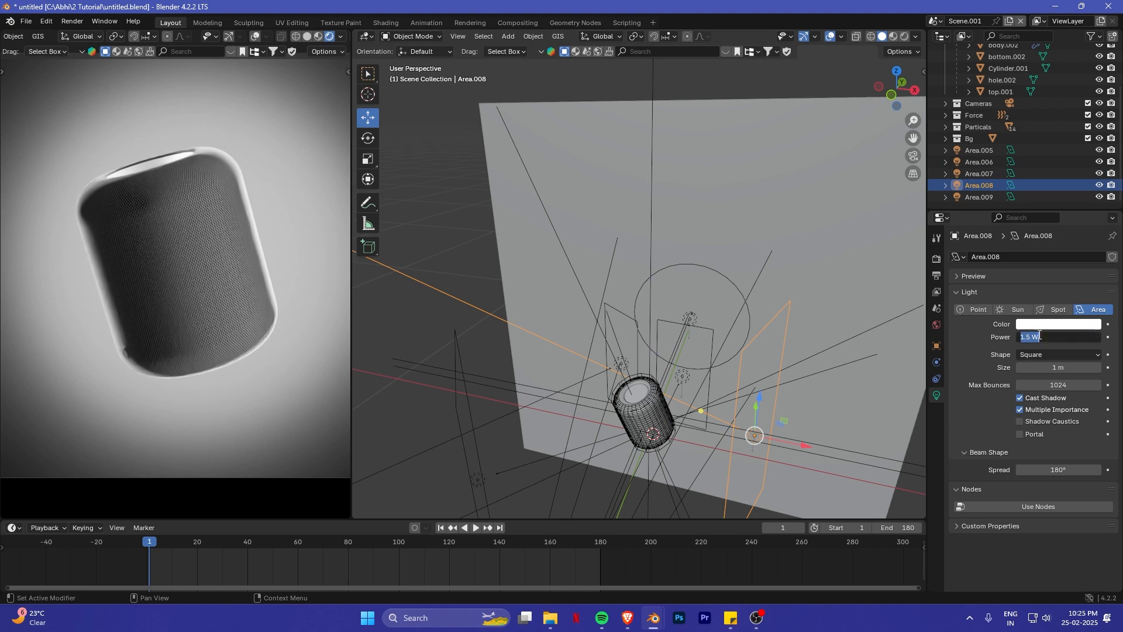
{"action": "type", "text": "1"}
{"action": "key", "text": "Return"}
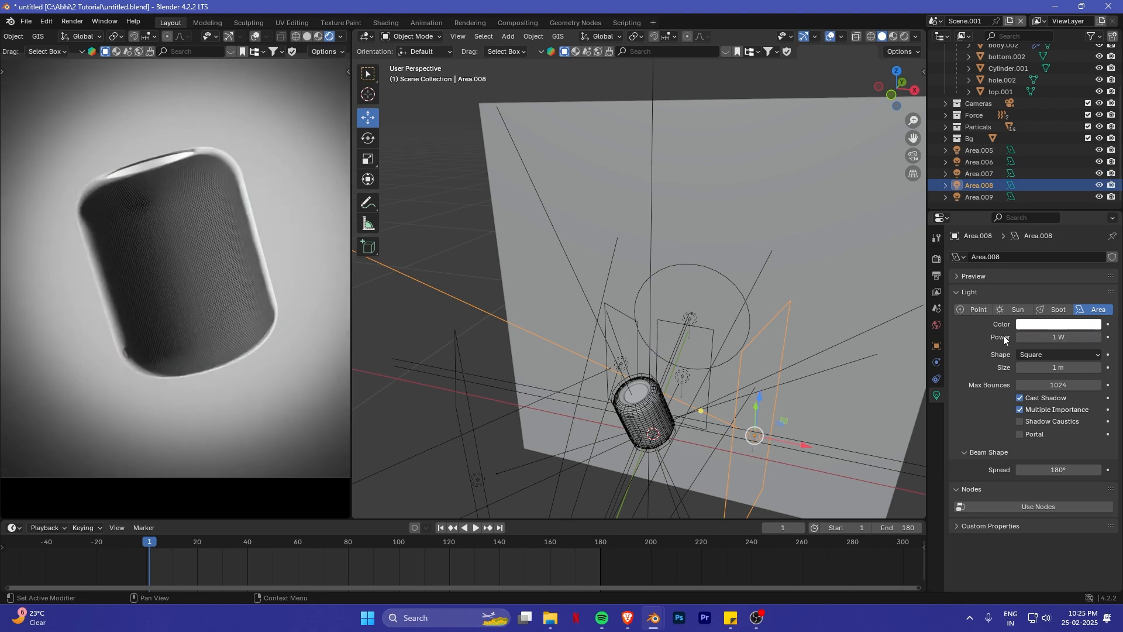
- Examine the HomePod's upper edge, left side and base closely in the rendered camera view
{"action": "middle_click_drag", "start_coordinate": [130, 244], "coordinate": [117, 261], "text": "shift"}
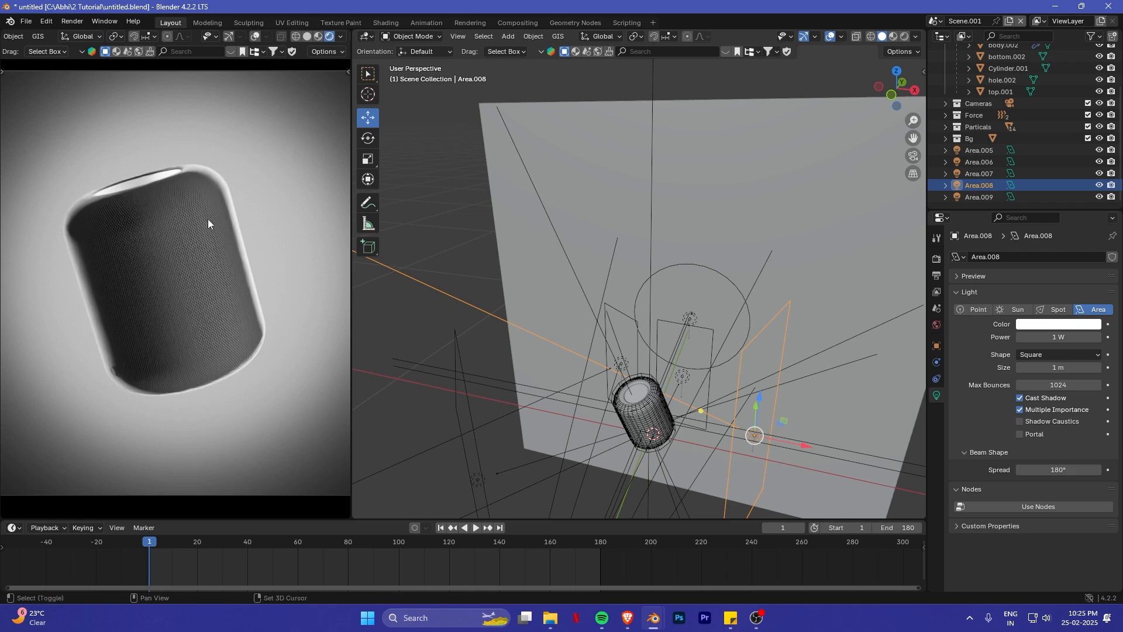
{"action": "scroll", "coordinate": [103, 199], "scroll_direction": "up", "scroll_amount": 4}
{"action": "middle_click_drag", "start_coordinate": [95, 206], "coordinate": [172, 230], "text": "shift"}
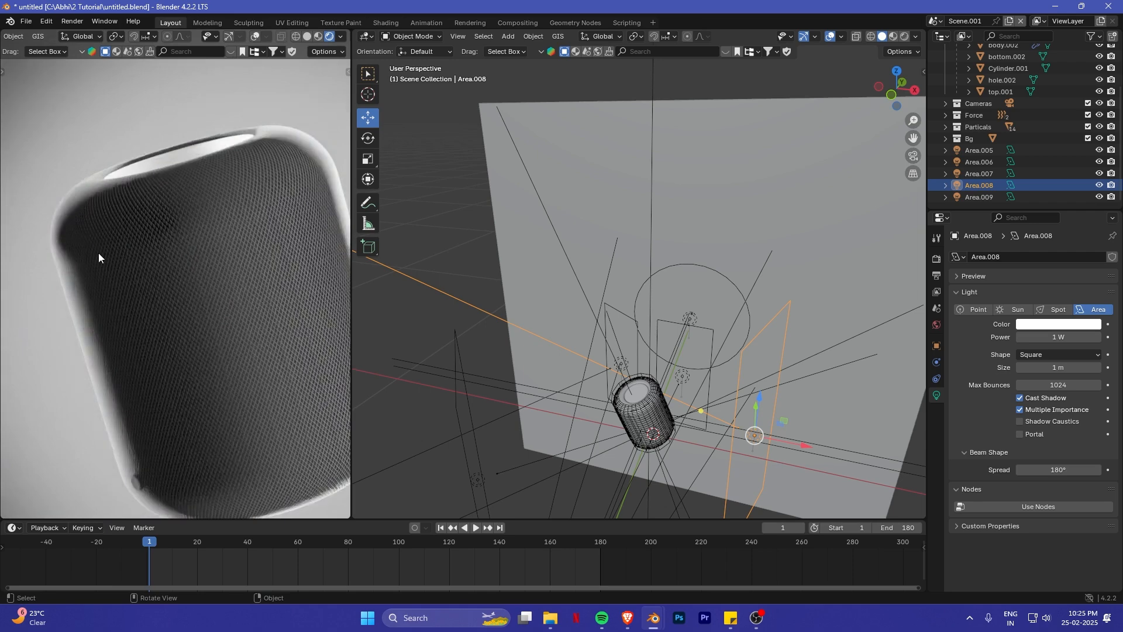
{"action": "middle_click_drag", "start_coordinate": [190, 325], "coordinate": [172, 175], "text": "shift"}
{"action": "scroll", "coordinate": [223, 331], "scroll_direction": "down", "scroll_amount": 2}
{"action": "middle_click_drag", "start_coordinate": [252, 368], "coordinate": [212, 334], "text": "shift"}
- Raise Area.007, the light behind the HomePod's left side, by about 0.1 m along Z
{"action": "middle_click_drag", "start_coordinate": [633, 434], "coordinate": [686, 378]}
{"action": "left_click", "coordinate": [688, 384], "text": "shift"}
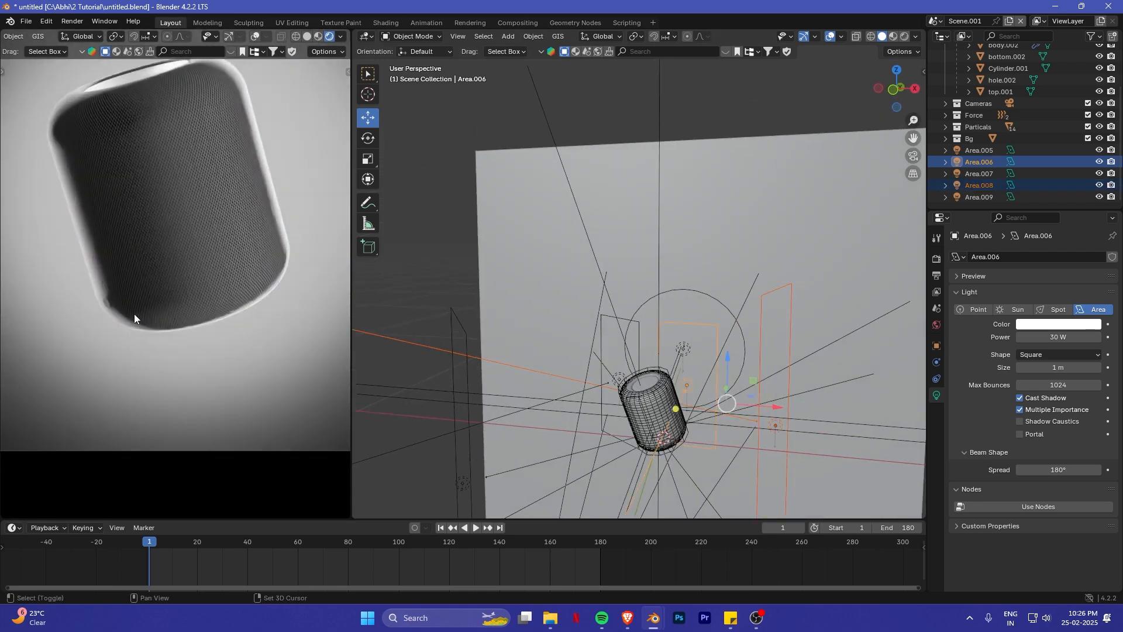
{"action": "left_click", "coordinate": [618, 371]}
{"action": "key", "text": "g"}
{"action": "key", "text": "z"}
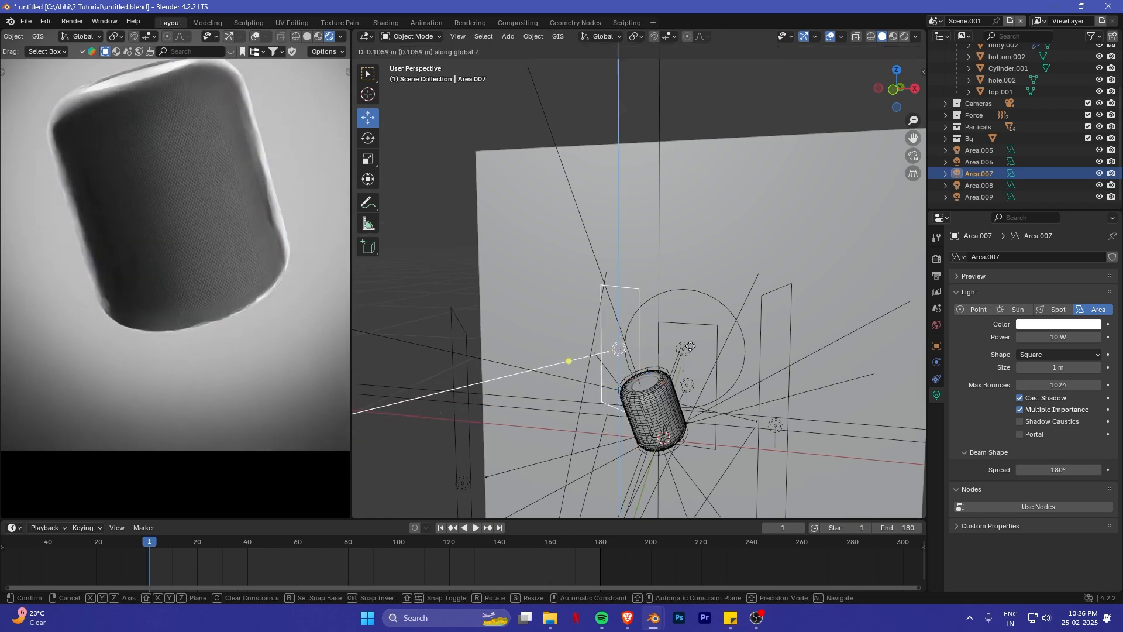
{"action": "left_click", "coordinate": [690, 345]}
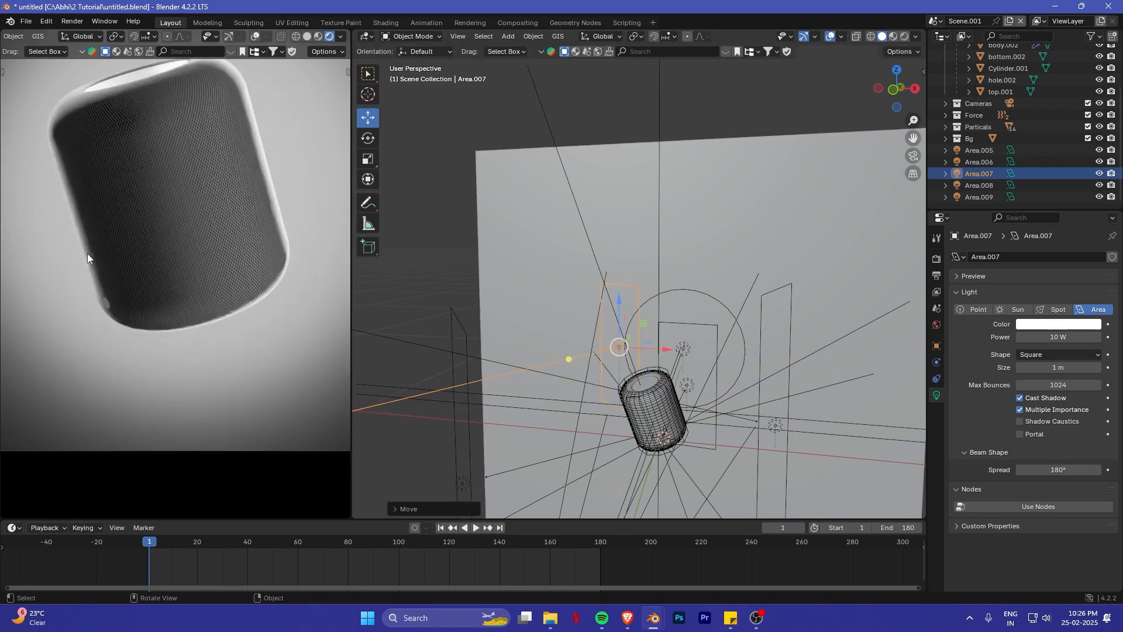
- Inspect the HomePod's edge lighting in the rendered camera view and play the opening frames of the sphere animation
{"action": "middle_click_drag", "start_coordinate": [96, 208], "coordinate": [215, 242]}
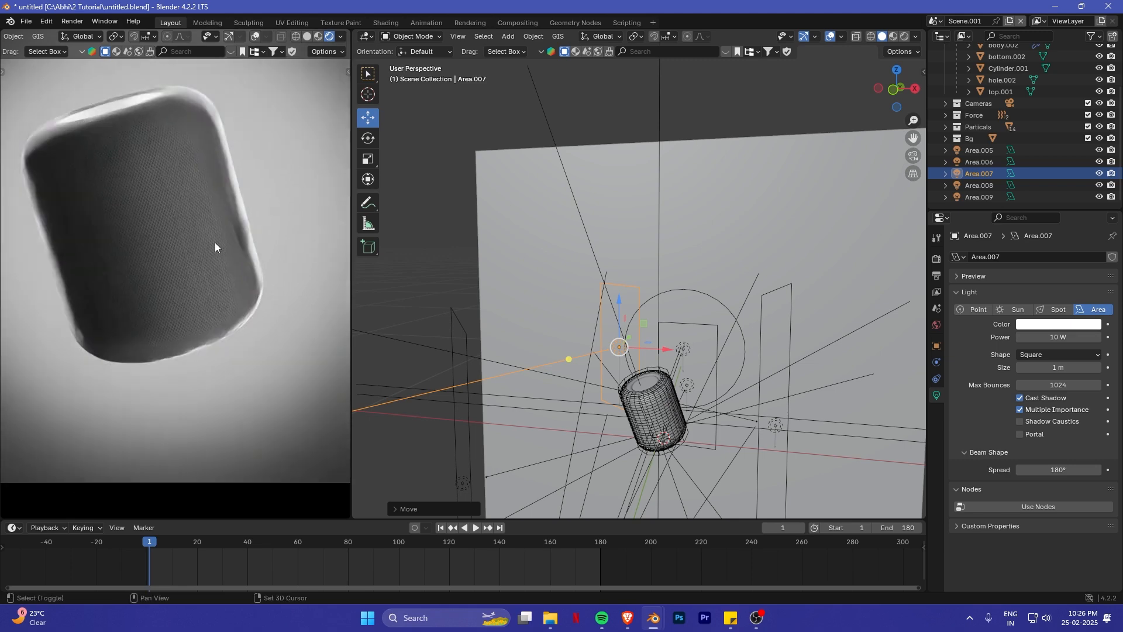
{"action": "key", "text": "KP_0"}
{"action": "key", "text": "space"}
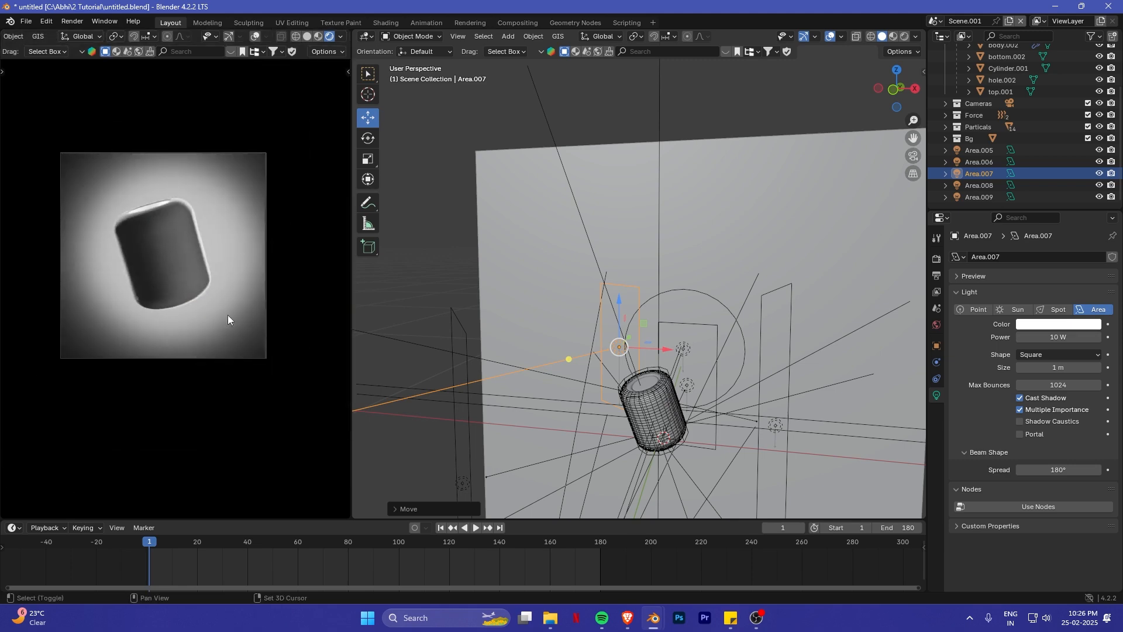
{"action": "left_click_drag", "start_coordinate": [388, 520], "coordinate": [182, 515]}
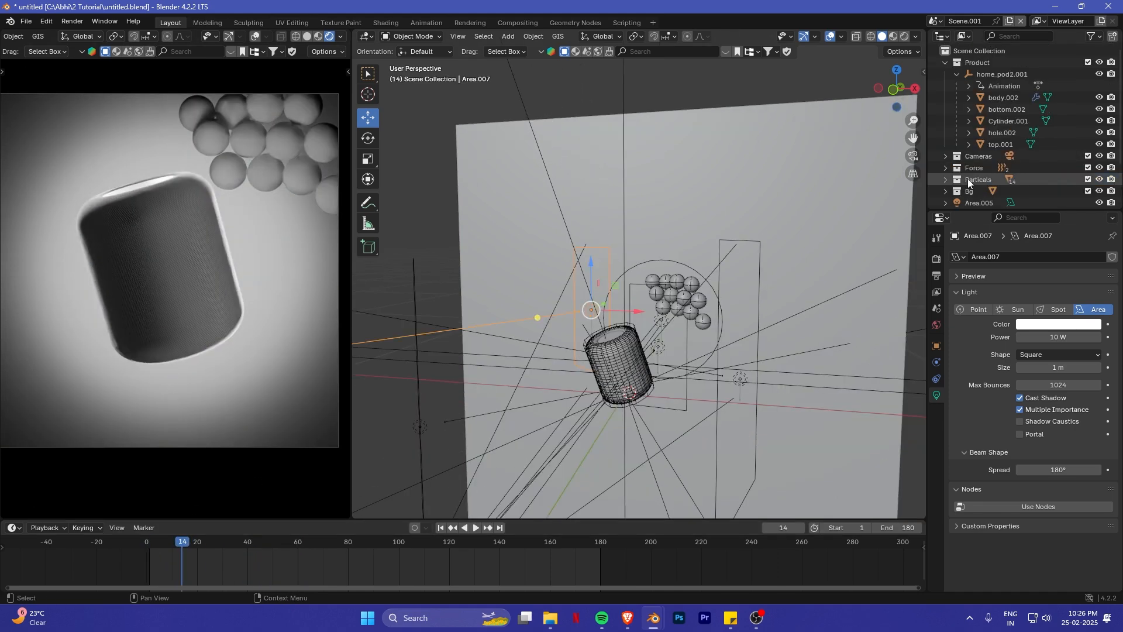
- Move the Particals collection into the Product collection and check the lit spheres up to frame 58
{"action": "left_click_drag", "start_coordinate": [969, 183], "coordinate": [985, 63]}
{"action": "key", "text": "space"}
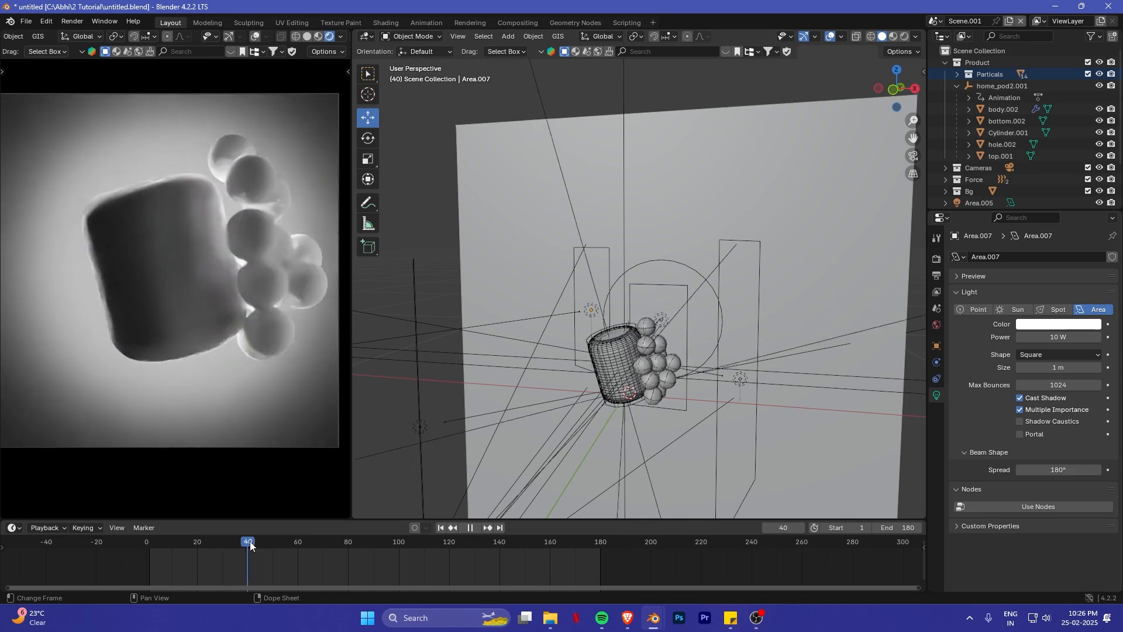
{"action": "left_click_drag", "start_coordinate": [309, 546], "coordinate": [293, 529]}
{"action": "middle_click_drag", "start_coordinate": [666, 289], "coordinate": [707, 361]}
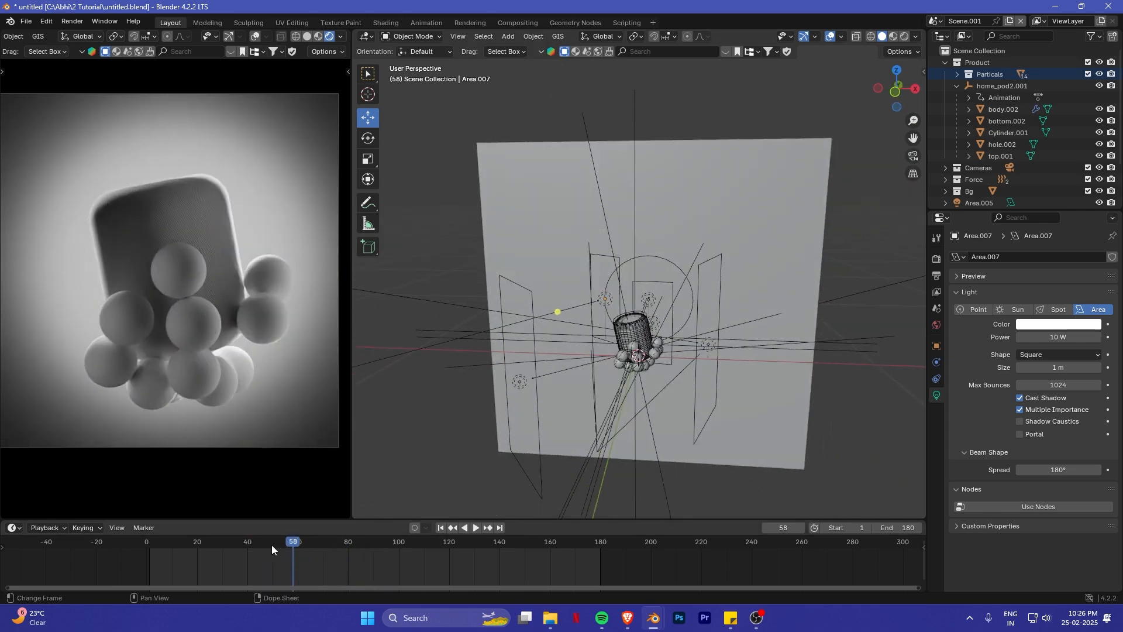
- Compare the spheres' brightness and position relative to the area lights between frames 15 and 11
{"action": "left_click_drag", "start_coordinate": [271, 545], "coordinate": [185, 529]}
{"action": "middle_click_drag", "start_coordinate": [620, 374], "coordinate": [709, 381]}
{"action": "scroll", "coordinate": [724, 391], "scroll_direction": "up", "scroll_amount": 1}
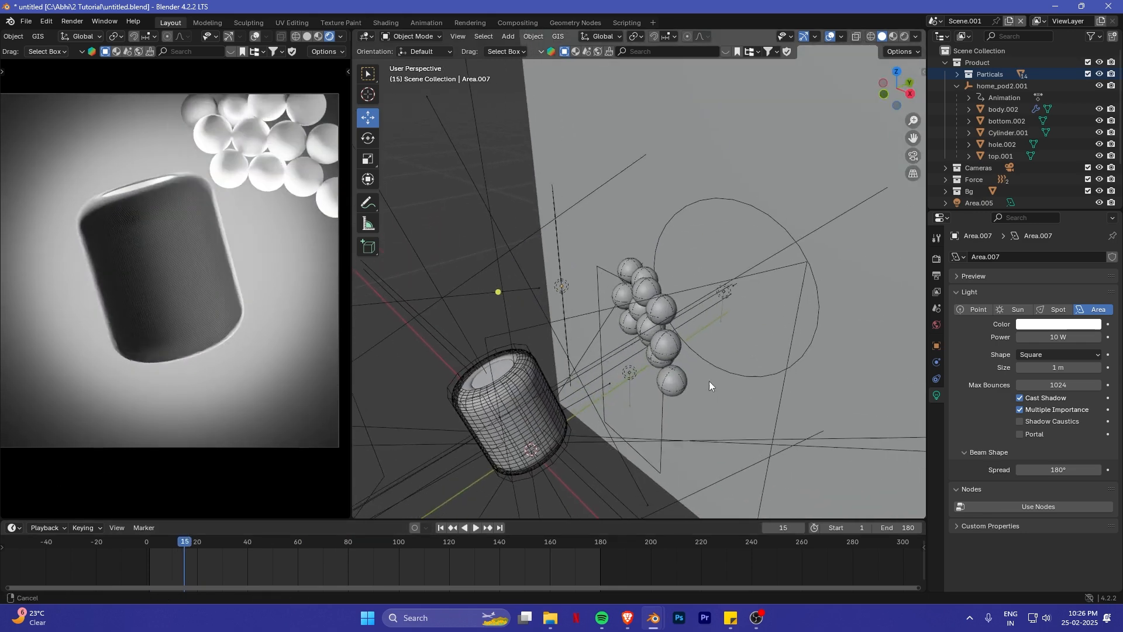
{"action": "left_click_drag", "start_coordinate": [198, 538], "coordinate": [174, 531]}
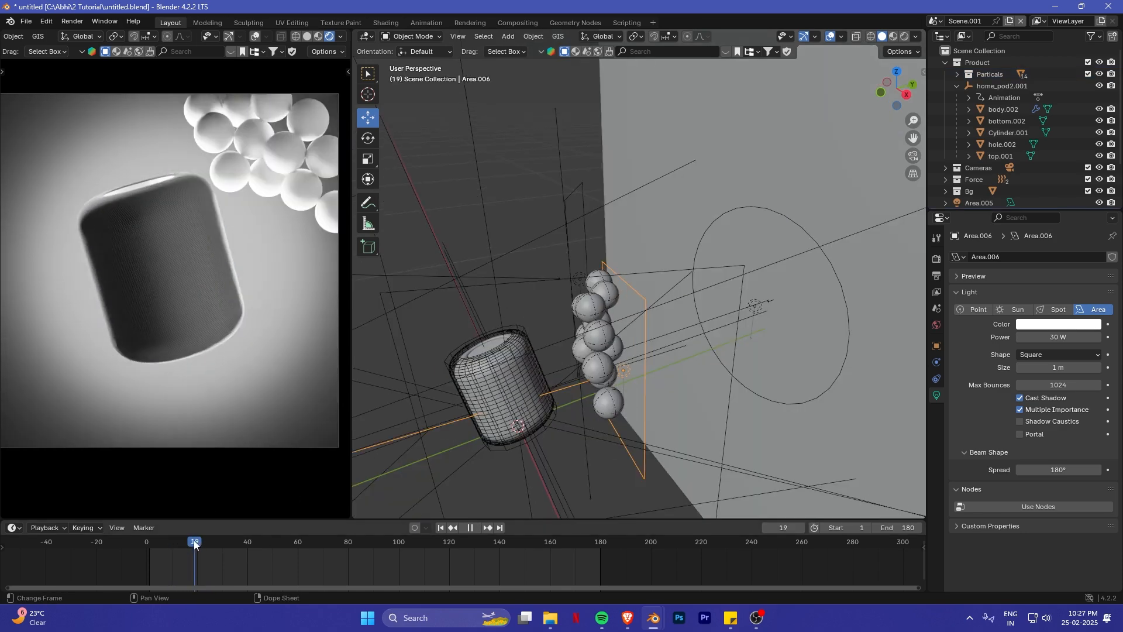
- Set the animation's start frame to 20 and play it through to frame 64
{"action": "left_click_drag", "start_coordinate": [195, 542], "coordinate": [198, 541]}
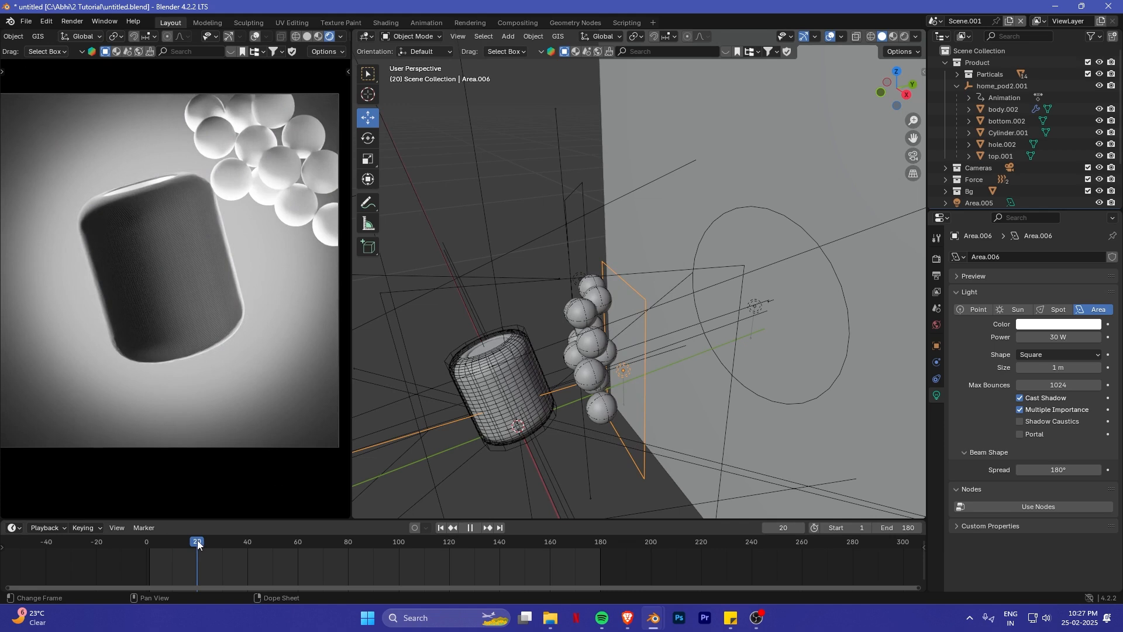
{"action": "left_click", "coordinate": [842, 528]}
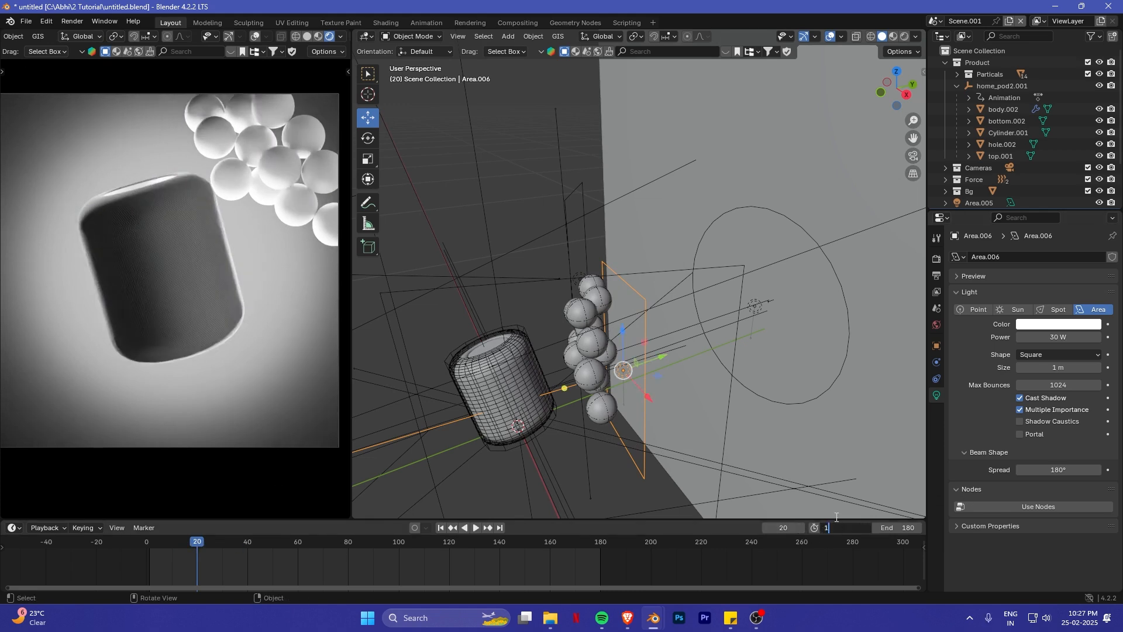
{"action": "type", "text": "20"}
{"action": "key", "text": "Return"}
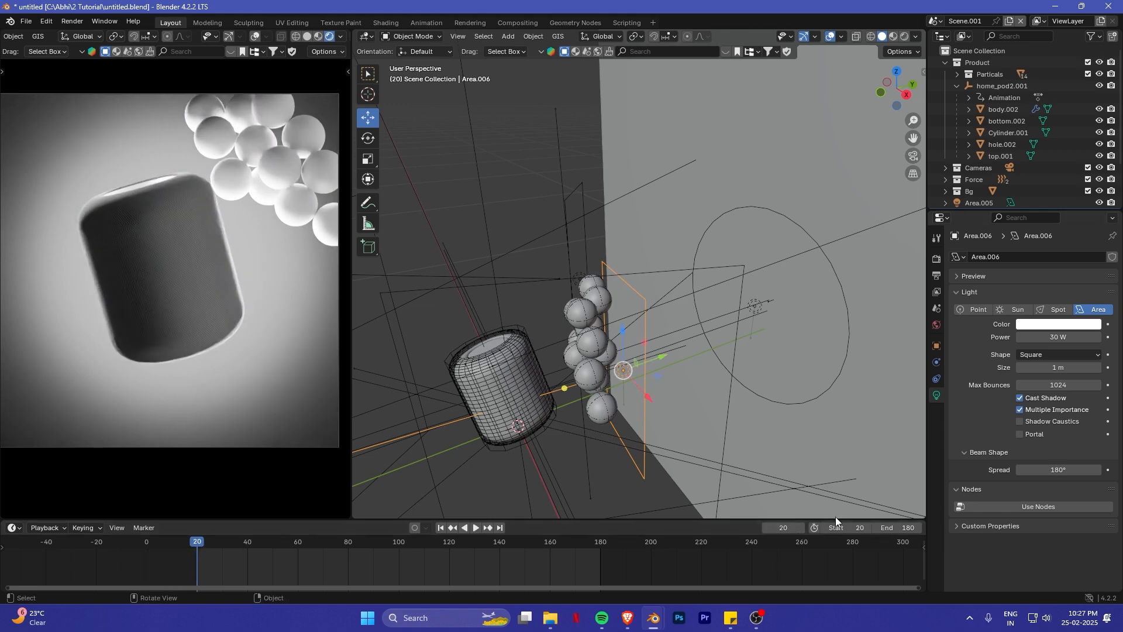
{"action": "key", "text": "space"}
{"action": "key", "text": "space"}
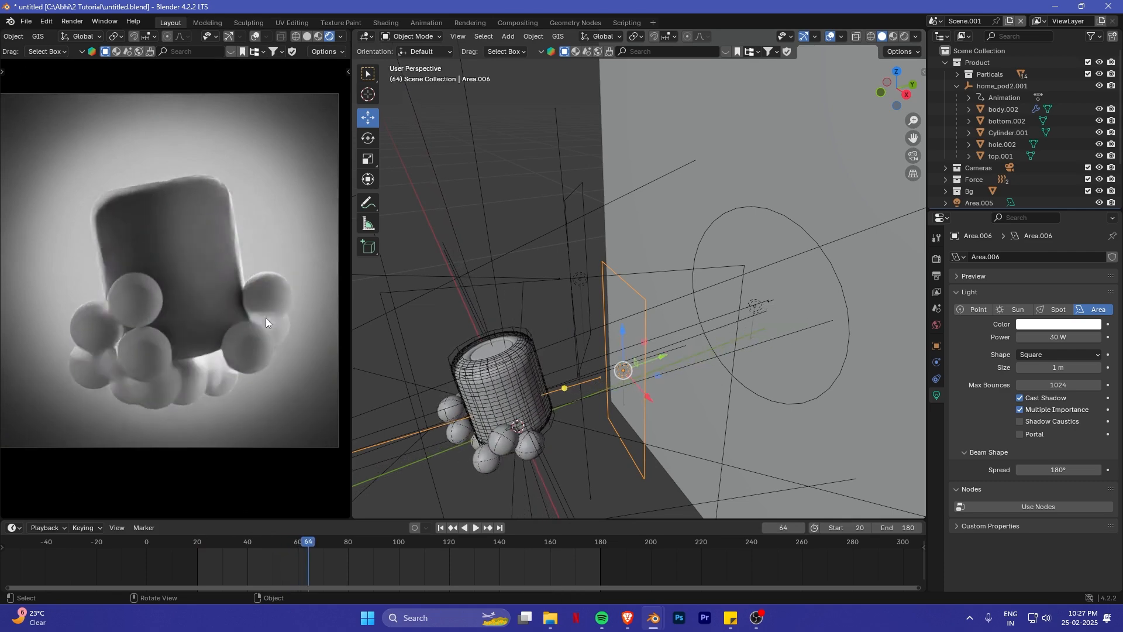
- Select the HomePod's mesh body and copy the name of its material, mesh.001
{"action": "scroll", "coordinate": [216, 294], "scroll_direction": "up", "scroll_amount": 10}
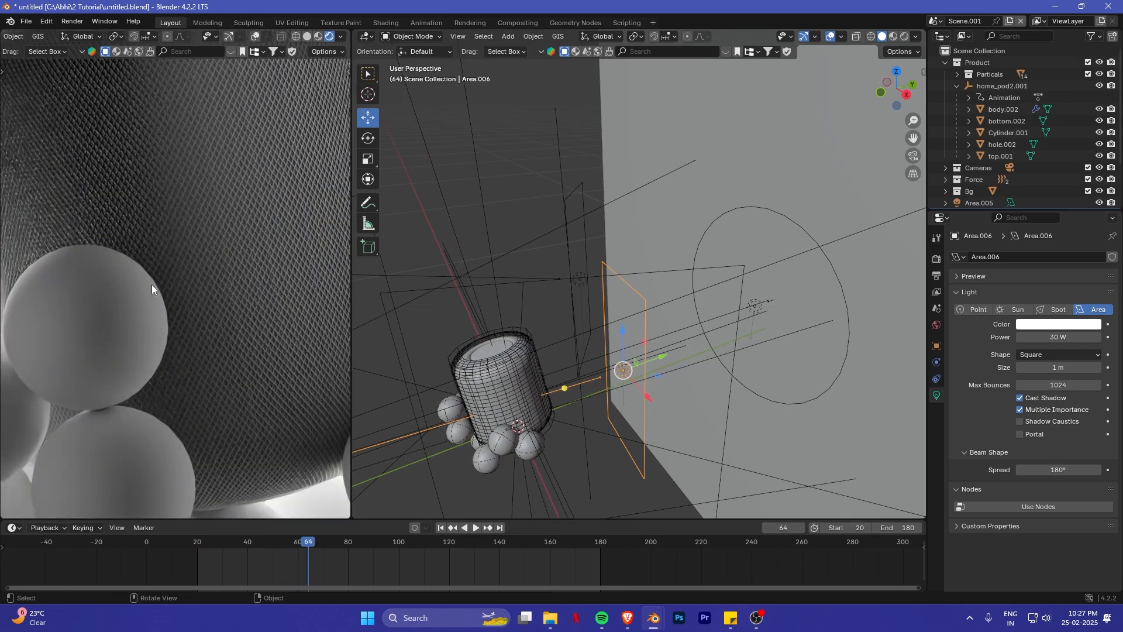
{"action": "middle_click_drag", "start_coordinate": [434, 406], "coordinate": [614, 289]}
{"action": "scroll", "coordinate": [556, 370], "scroll_direction": "up", "scroll_amount": 3}
{"action": "scroll", "coordinate": [590, 357], "scroll_direction": "down", "scroll_amount": 2}
{"action": "scroll", "coordinate": [590, 357], "scroll_direction": "up", "scroll_amount": 3}
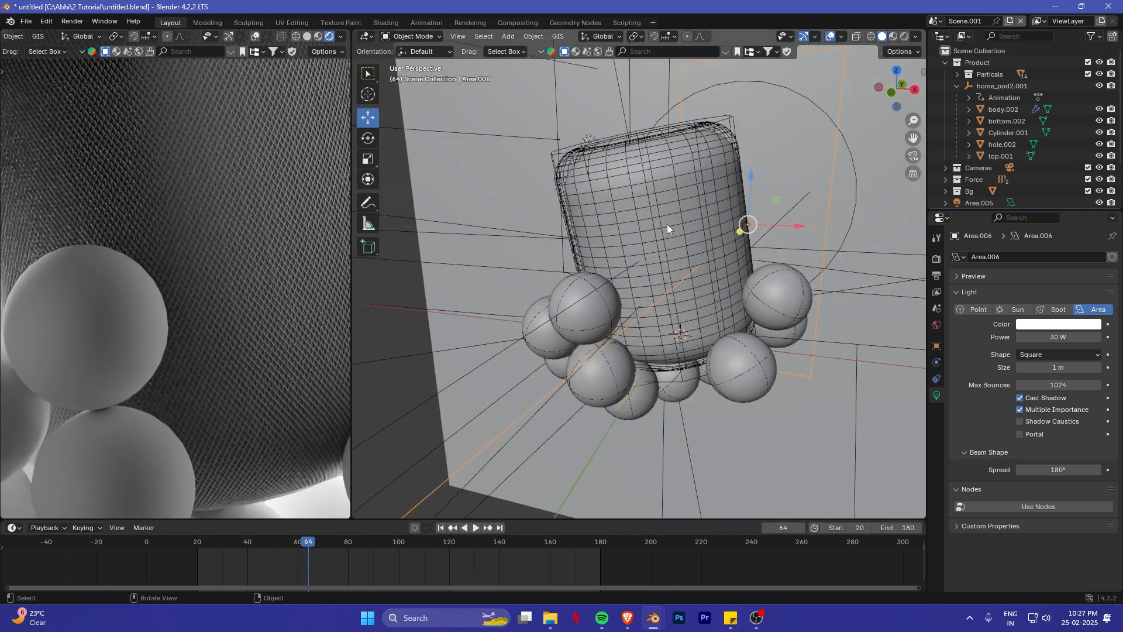
{"action": "left_click", "coordinate": [665, 207]}
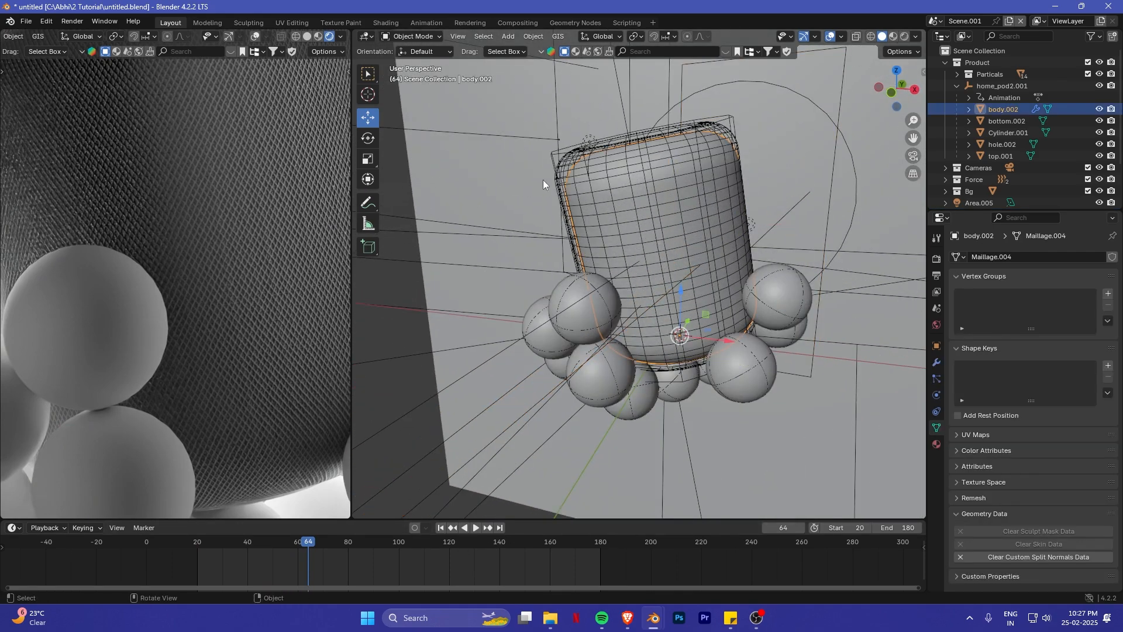
{"action": "left_click", "coordinate": [937, 444]}
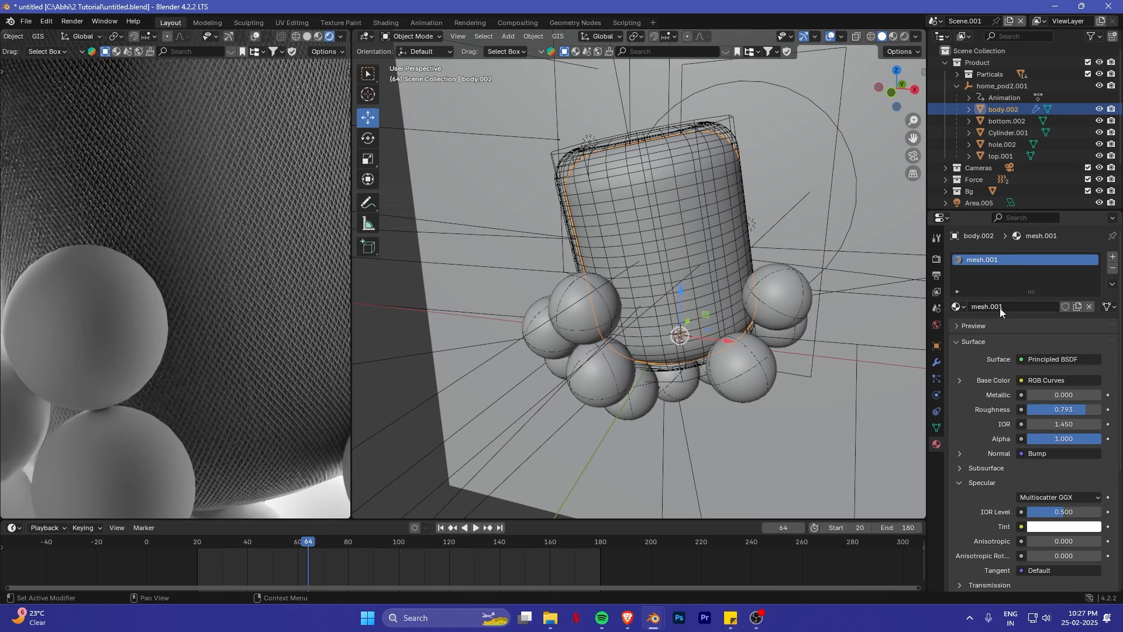
{"action": "left_click", "coordinate": [1005, 307]}
- Assign the existing mesh.001 material to the sphere in front of the HomePod's lower left side
{"action": "left_click", "coordinate": [591, 312]}
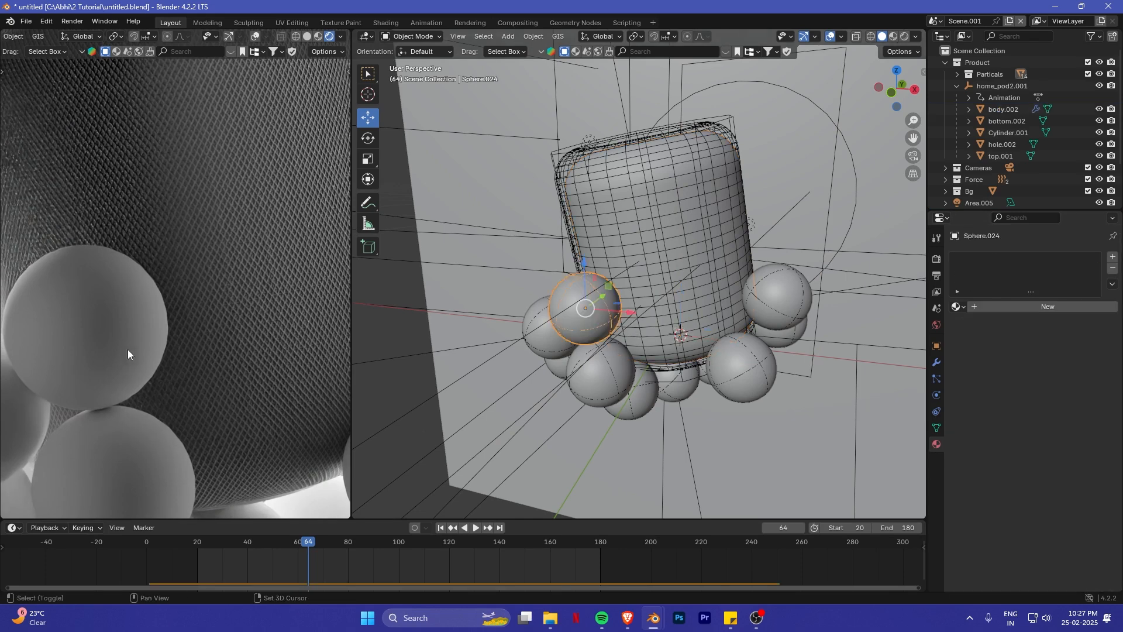
{"action": "scroll", "coordinate": [128, 349], "scroll_direction": "down", "scroll_amount": 5}
{"action": "middle_click_drag", "start_coordinate": [212, 309], "coordinate": [160, 275]}
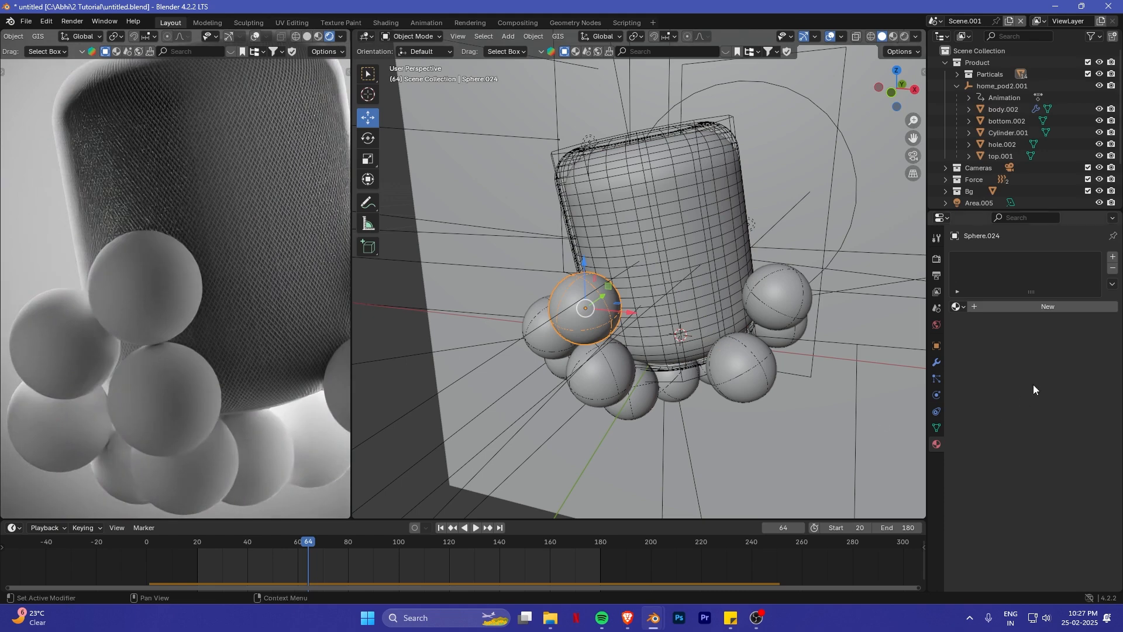
{"action": "left_click", "coordinate": [959, 305]}
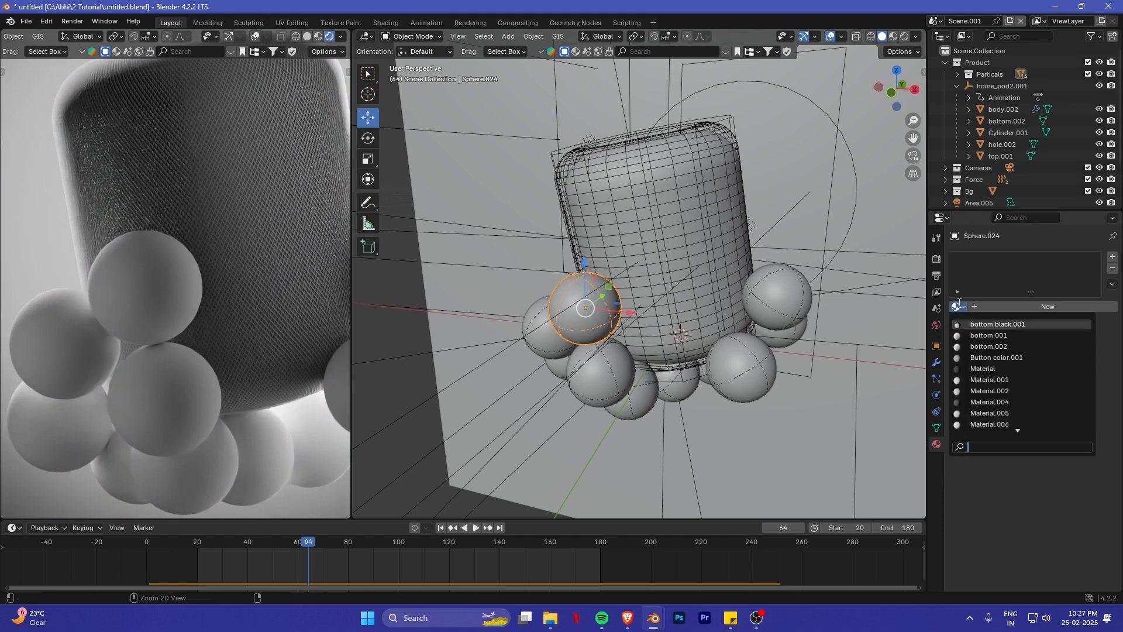
{"action": "type", "text": "mesh.001"}
{"action": "key", "text": "Return"}
- Inspect the mesh texture on the sphere, make its material a single-user copy and open it in the Shader Editor
{"action": "scroll", "coordinate": [101, 286], "scroll_direction": "up", "scroll_amount": 4}
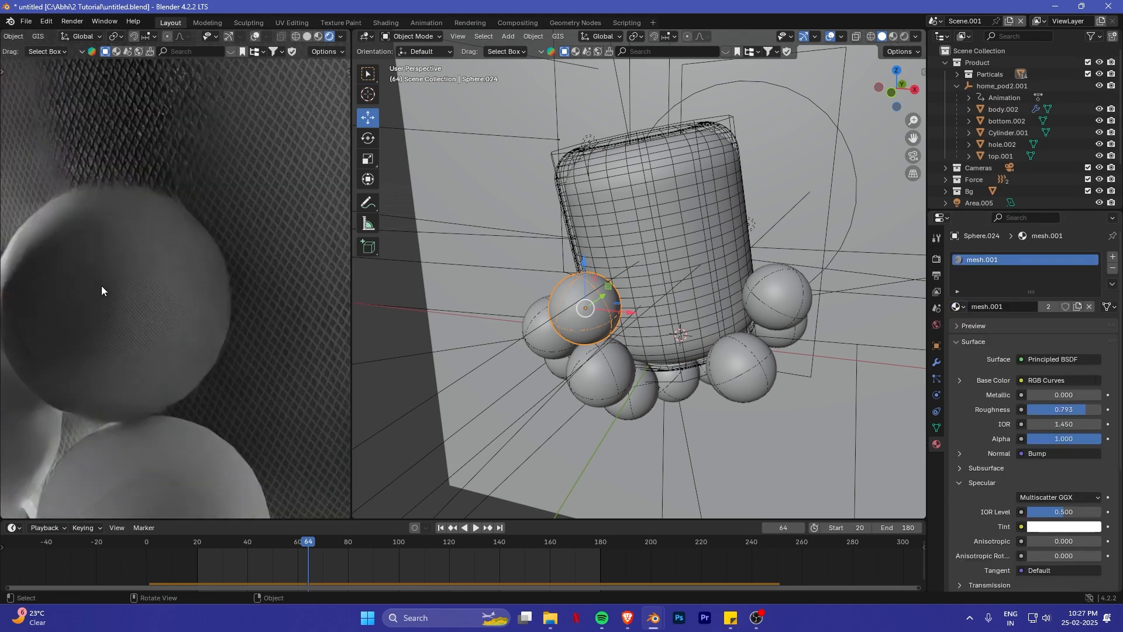
{"action": "middle_click_drag", "start_coordinate": [101, 285], "coordinate": [105, 301]}
{"action": "scroll", "coordinate": [105, 301], "scroll_direction": "up", "scroll_amount": 2}
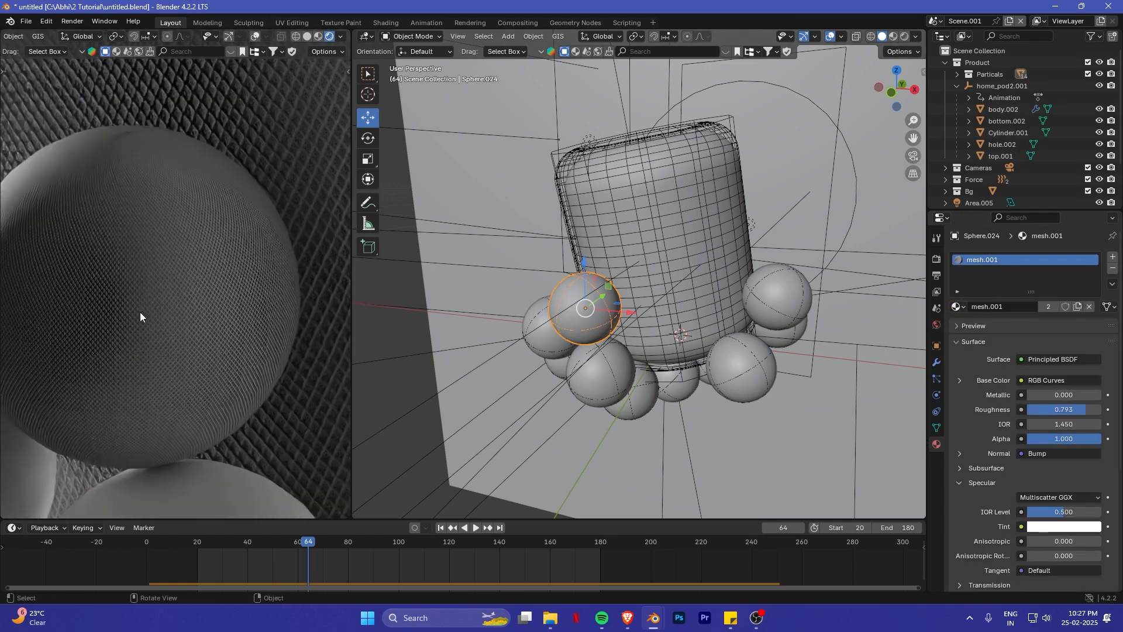
{"action": "left_click", "coordinate": [1047, 305]}
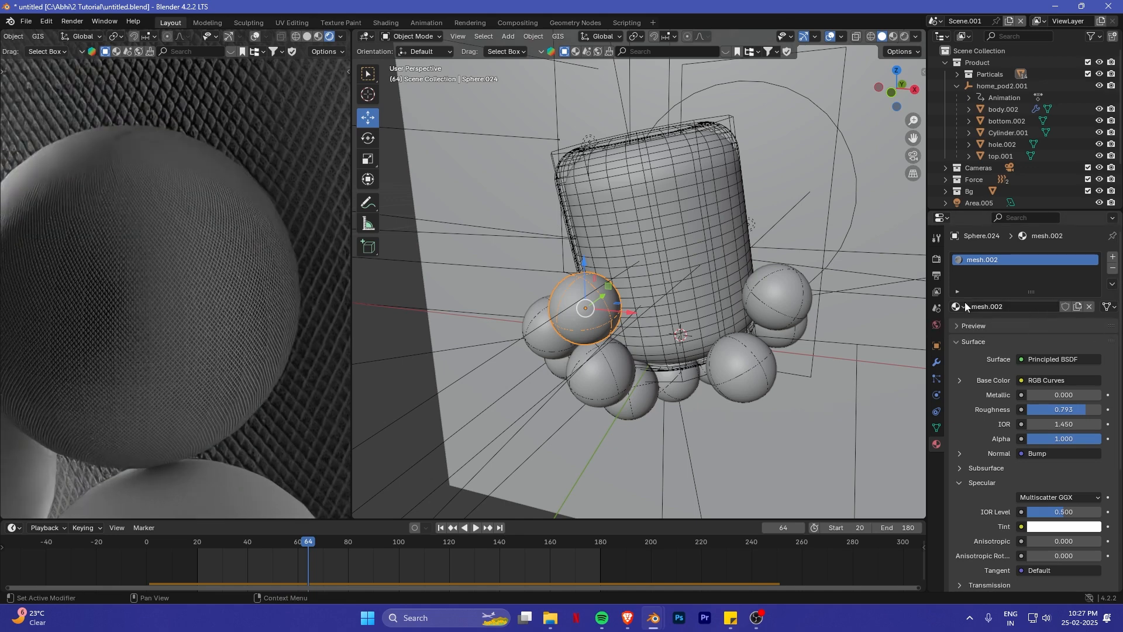
{"action": "left_click", "coordinate": [368, 39]}
{"action": "left_click", "coordinate": [474, 157]}
- Set the Mapping node's X, Y and Z scale to 1 in the sphere's material
{"action": "scroll", "coordinate": [585, 330], "scroll_direction": "up", "scroll_amount": 4}
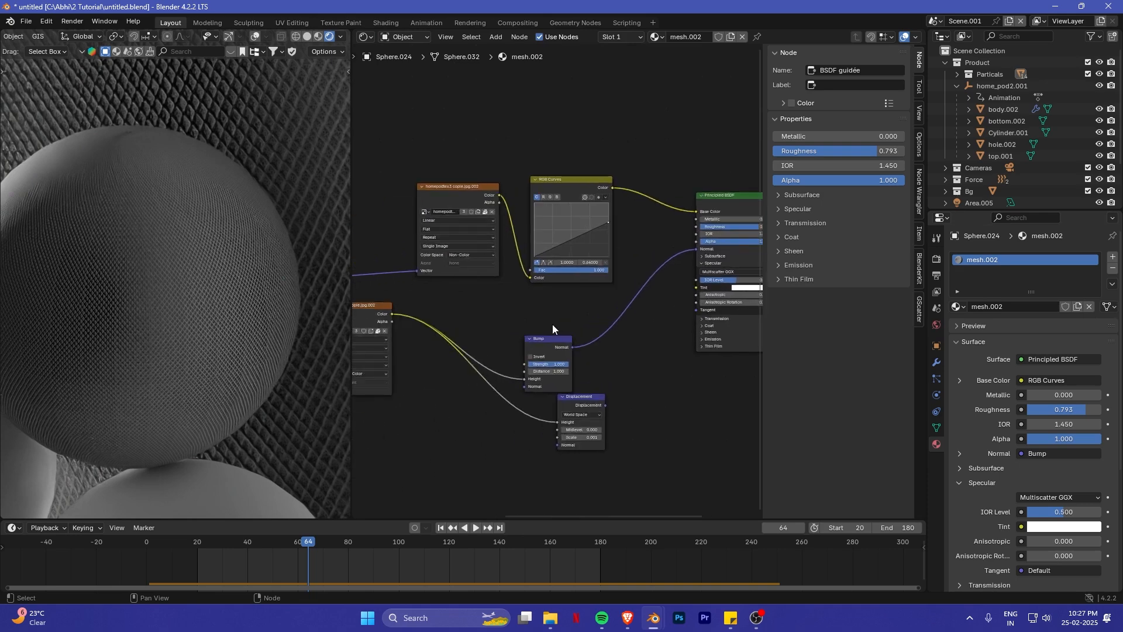
{"action": "middle_click_drag", "start_coordinate": [431, 343], "coordinate": [595, 309]}
{"action": "scroll", "coordinate": [595, 308], "scroll_direction": "up", "scroll_amount": 3}
{"action": "middle_click_drag", "start_coordinate": [383, 335], "coordinate": [603, 336]}
{"action": "scroll", "coordinate": [600, 351], "scroll_direction": "up", "scroll_amount": 2}
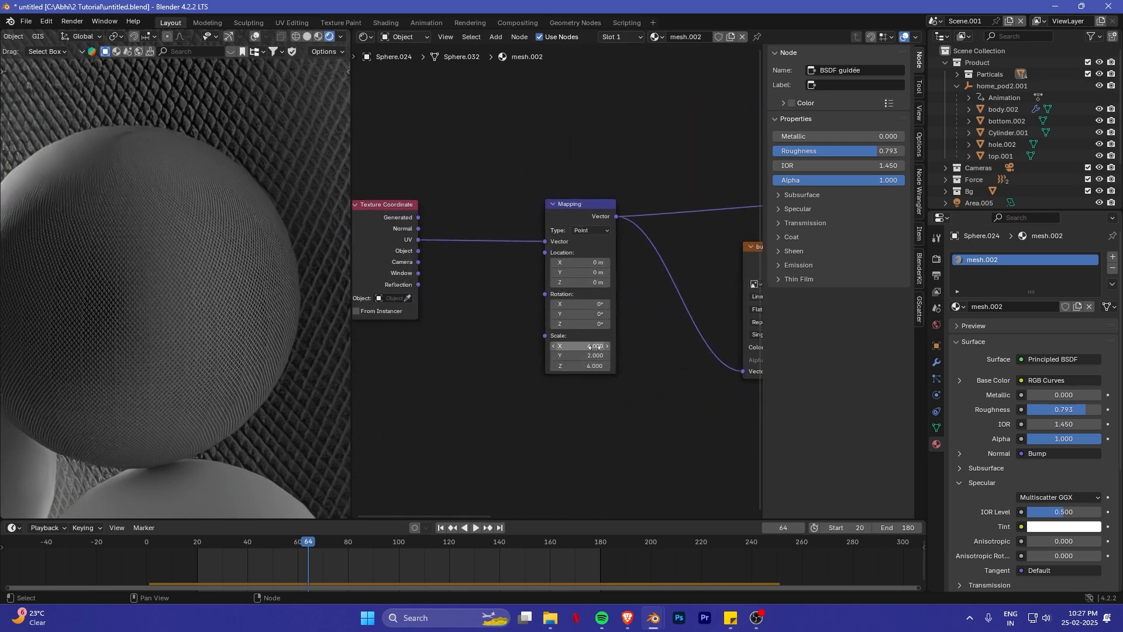
{"action": "left_click_drag", "start_coordinate": [596, 347], "coordinate": [597, 366]}
{"action": "type", "text": "1"}
{"action": "key", "text": "Return"}
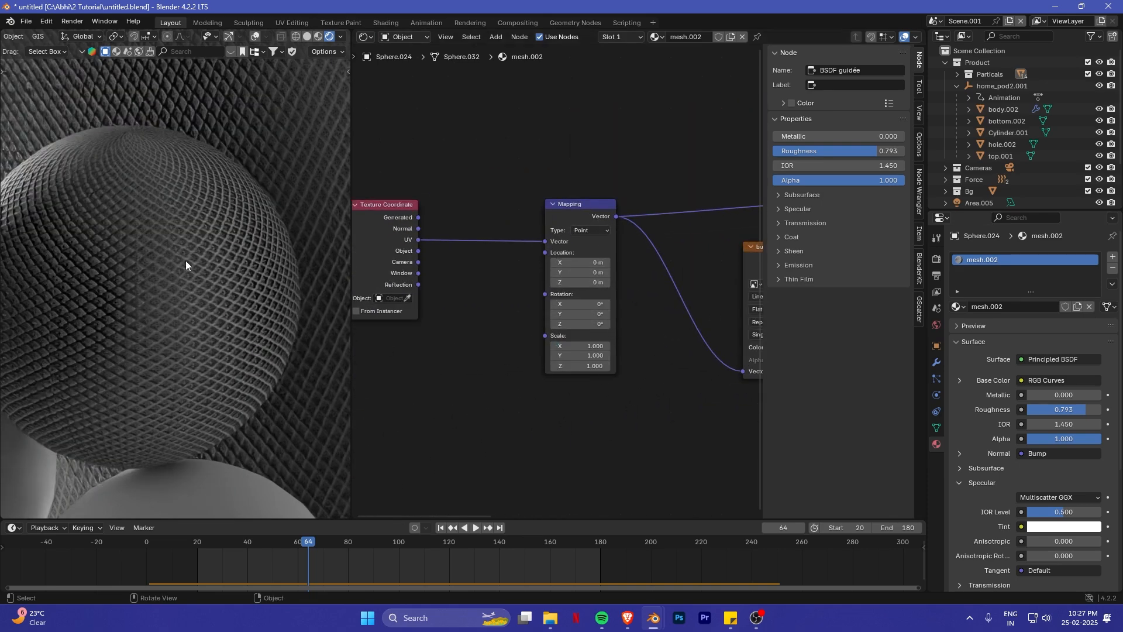
- Try Mapping scales of 0.2 and 1.2 on all axes for the sphere's mesh texture
{"action": "scroll", "coordinate": [185, 261], "scroll_direction": "down", "scroll_amount": 5}
{"action": "scroll", "coordinate": [666, 384], "scroll_direction": "up", "scroll_amount": 1}
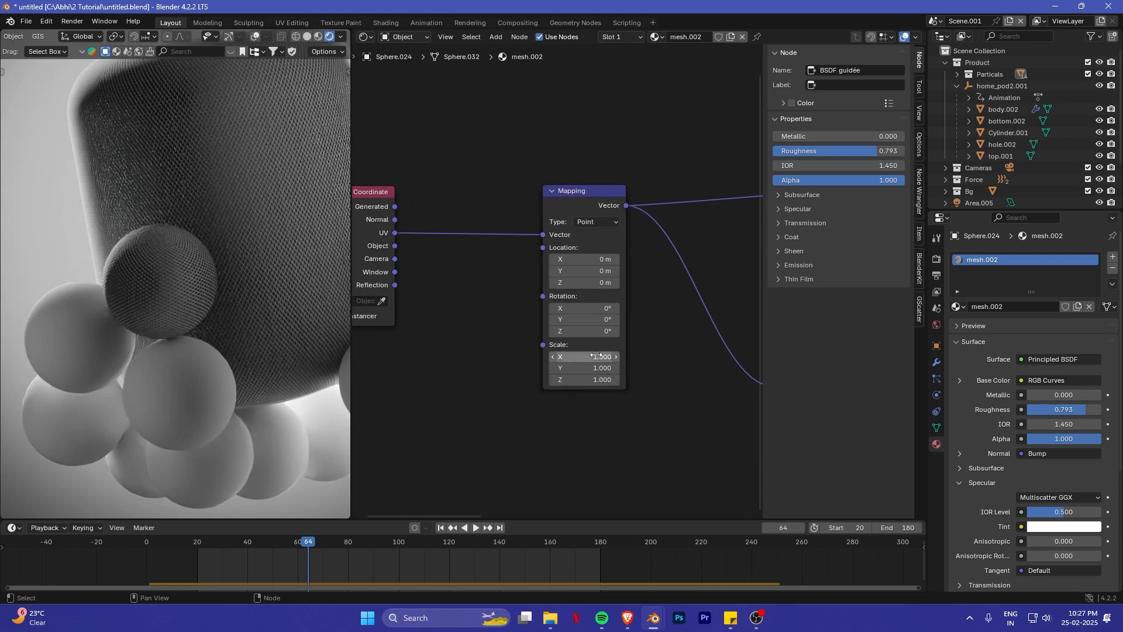
{"action": "left_click_drag", "start_coordinate": [597, 356], "coordinate": [603, 380]}
{"action": "type", "text": ".2"}
{"action": "key", "text": "Return"}
{"action": "type", "text": "1"}
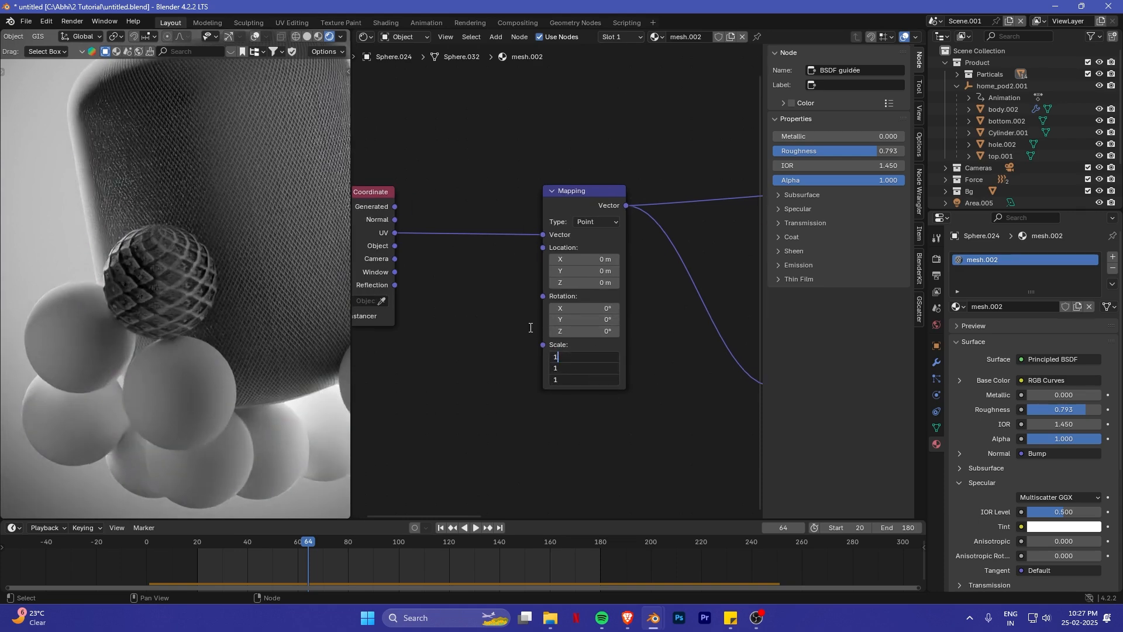
{"action": "type", "text": ".2"}
{"action": "key", "text": "Return"}
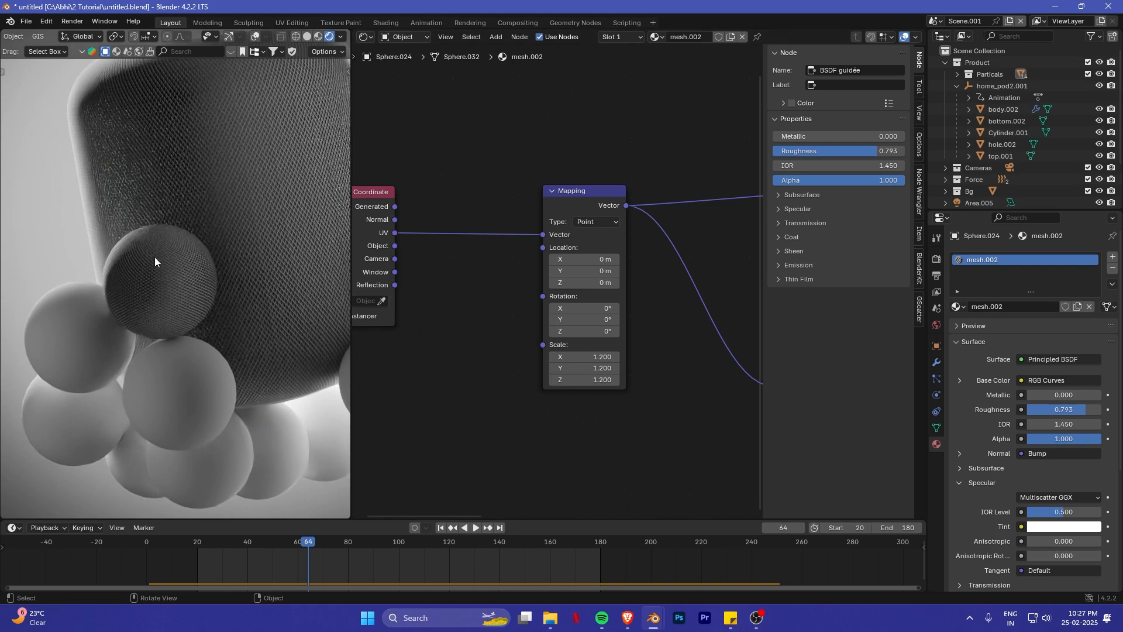
- Set the Mapping scale to 1.1 on all axes and check the sphere in the rendered camera view
{"action": "left_click_drag", "start_coordinate": [585, 356], "coordinate": [585, 379]}
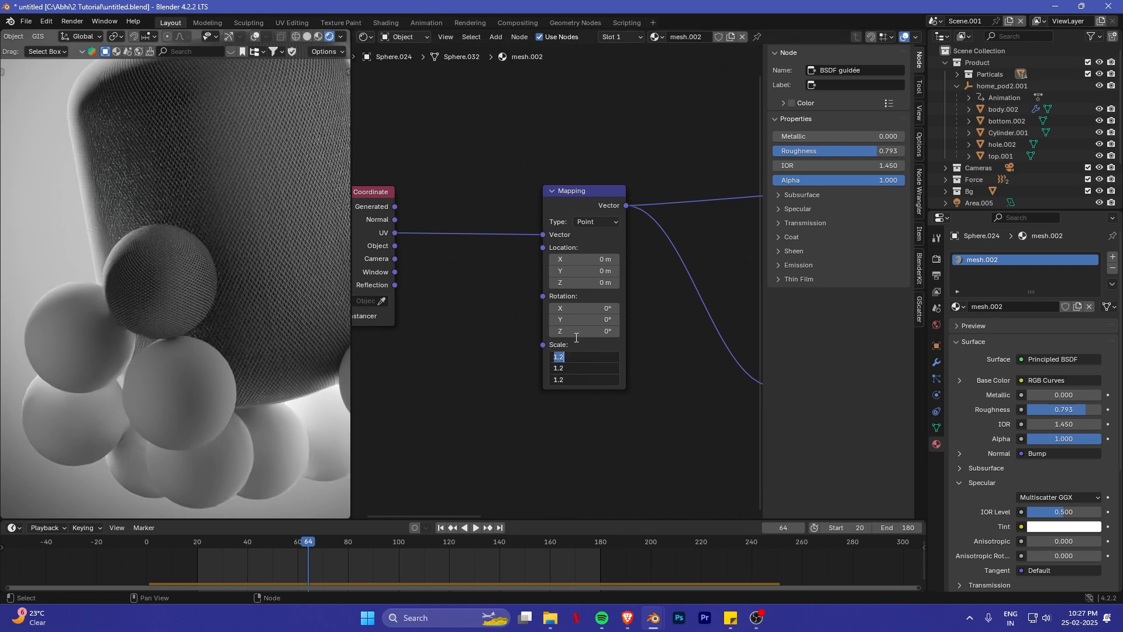
{"action": "type", "text": "1.1"}
{"action": "key", "text": "Return"}
{"action": "key", "text": "KP_0"}
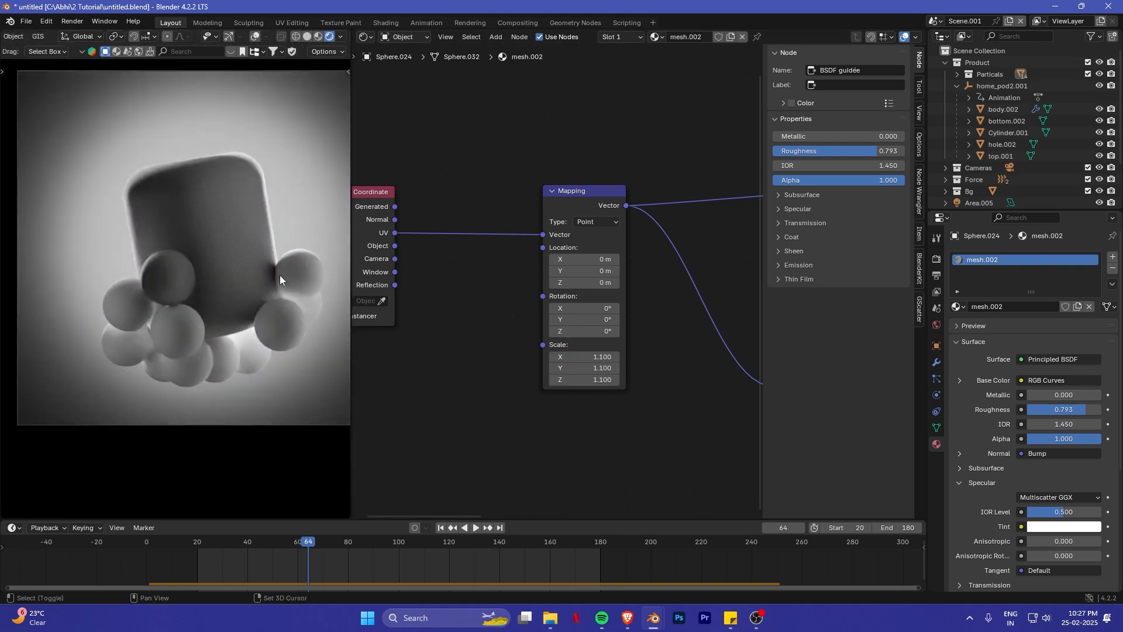
{"action": "scroll", "coordinate": [553, 285], "scroll_direction": "down", "scroll_amount": 1}
- Switch the Shader Editor area back to a 3D Viewport framed on the spheres around the HomePod's base
{"action": "left_click", "coordinate": [366, 37]}
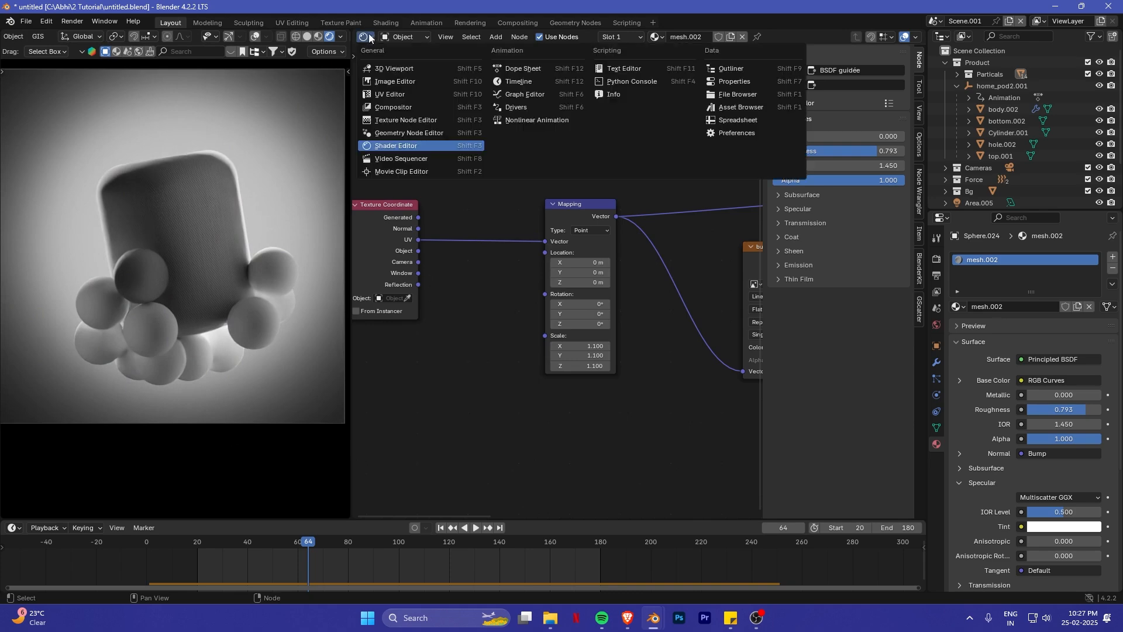
{"action": "left_click", "coordinate": [477, 69]}
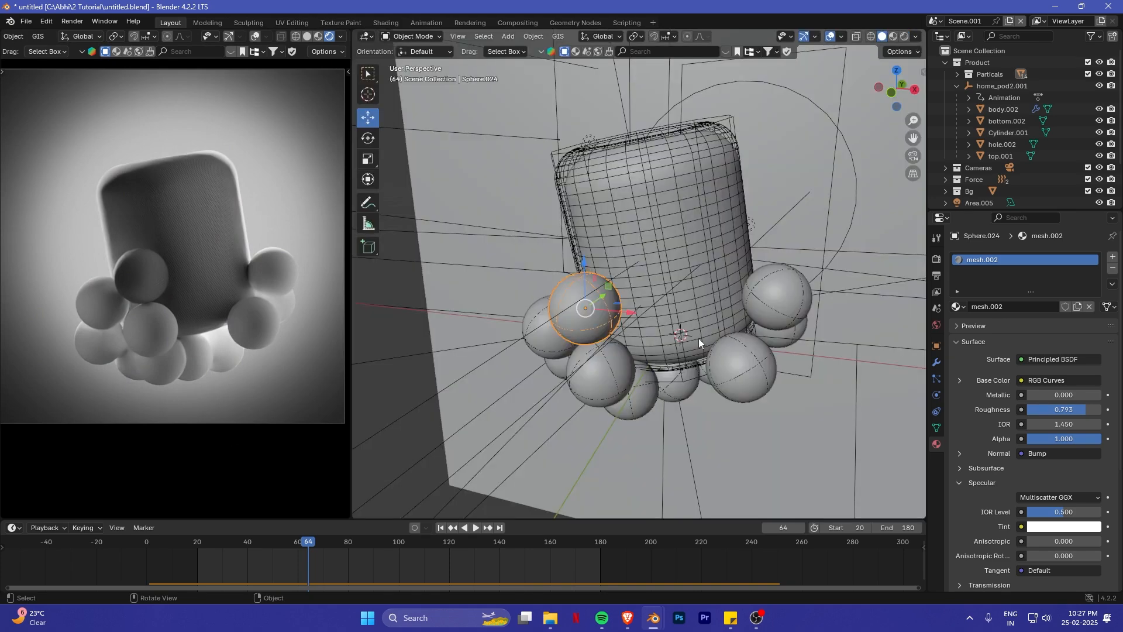
{"action": "middle_click_drag", "start_coordinate": [699, 338], "coordinate": [648, 276]}
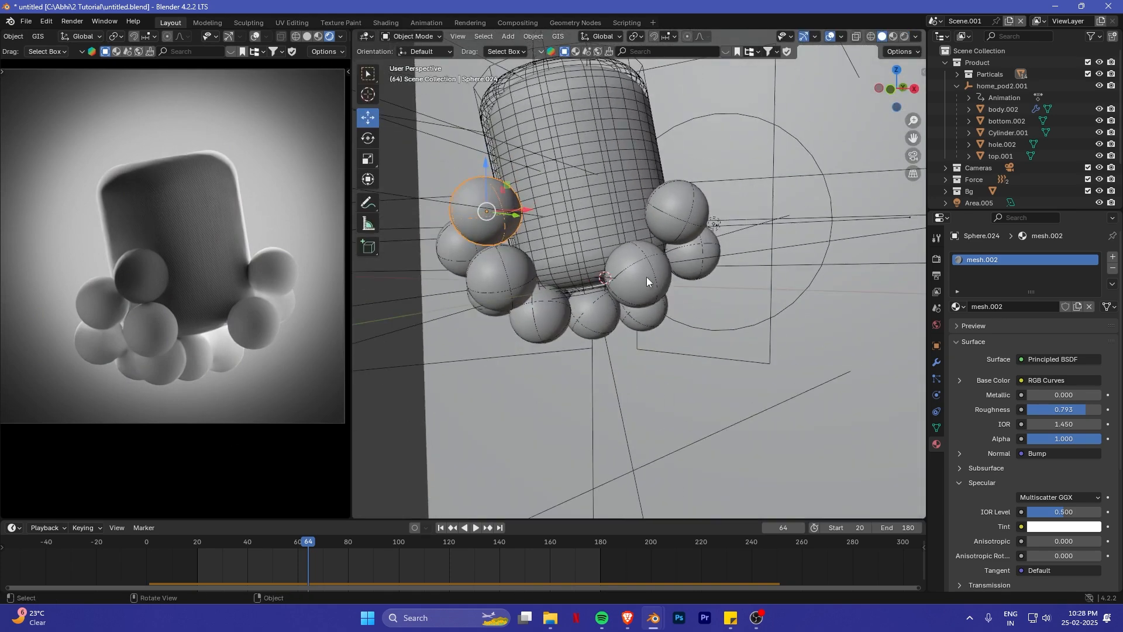
{"action": "scroll", "coordinate": [647, 276], "scroll_direction": "up", "scroll_amount": 3}
- Select the spheres around the HomePod and link the mesh.002 material from the already textured sphere to them
{"action": "left_click", "coordinate": [649, 283]}
{"action": "left_click", "coordinate": [709, 249], "text": "shift"}
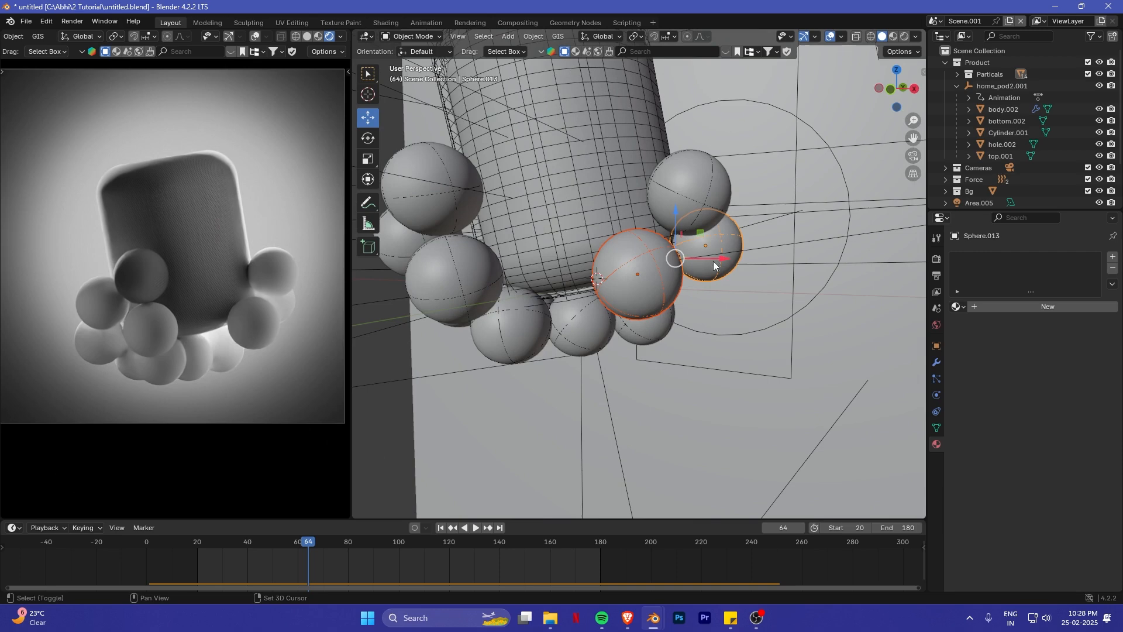
{"action": "left_click", "coordinate": [687, 206], "text": "shift"}
{"action": "left_click", "coordinate": [653, 334], "text": "shift"}
{"action": "left_click", "coordinate": [594, 344], "text": "shift"}
{"action": "left_click", "coordinate": [529, 334], "text": "shift"}
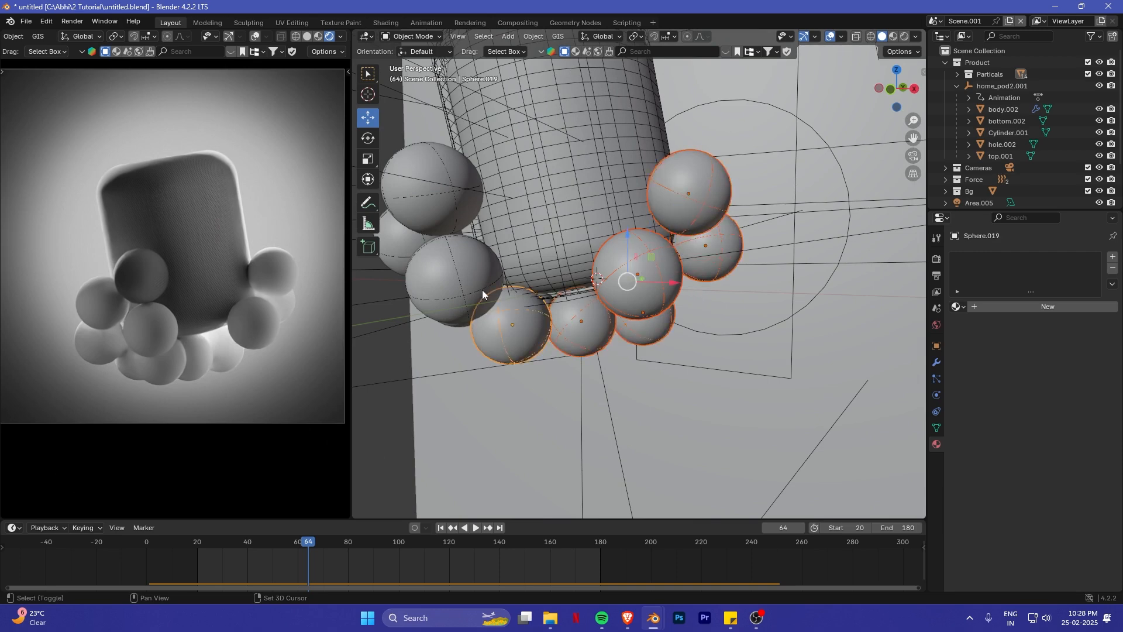
{"action": "left_click", "coordinate": [475, 291], "text": "shift"}
{"action": "middle_click_drag", "start_coordinate": [469, 299], "coordinate": [502, 315]}
{"action": "left_click", "coordinate": [494, 312], "text": "shift"}
{"action": "left_click", "coordinate": [501, 246], "text": "shift"}
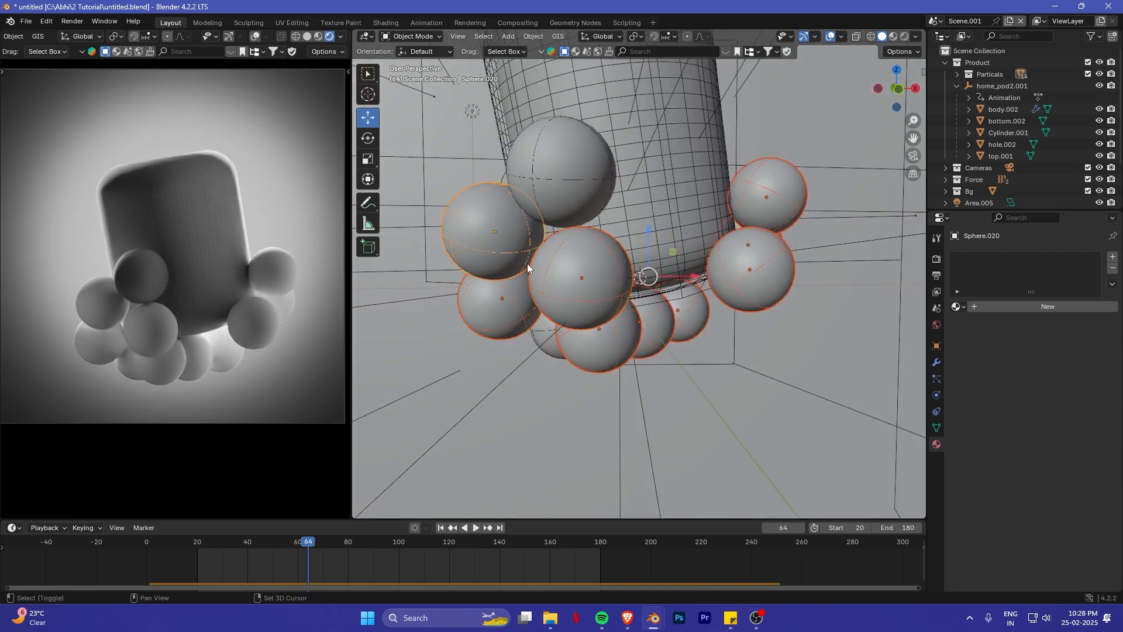
{"action": "scroll", "coordinate": [528, 264], "scroll_direction": "up", "scroll_amount": 2}
{"action": "middle_click_drag", "start_coordinate": [509, 196], "coordinate": [600, 271], "text": "shift"}
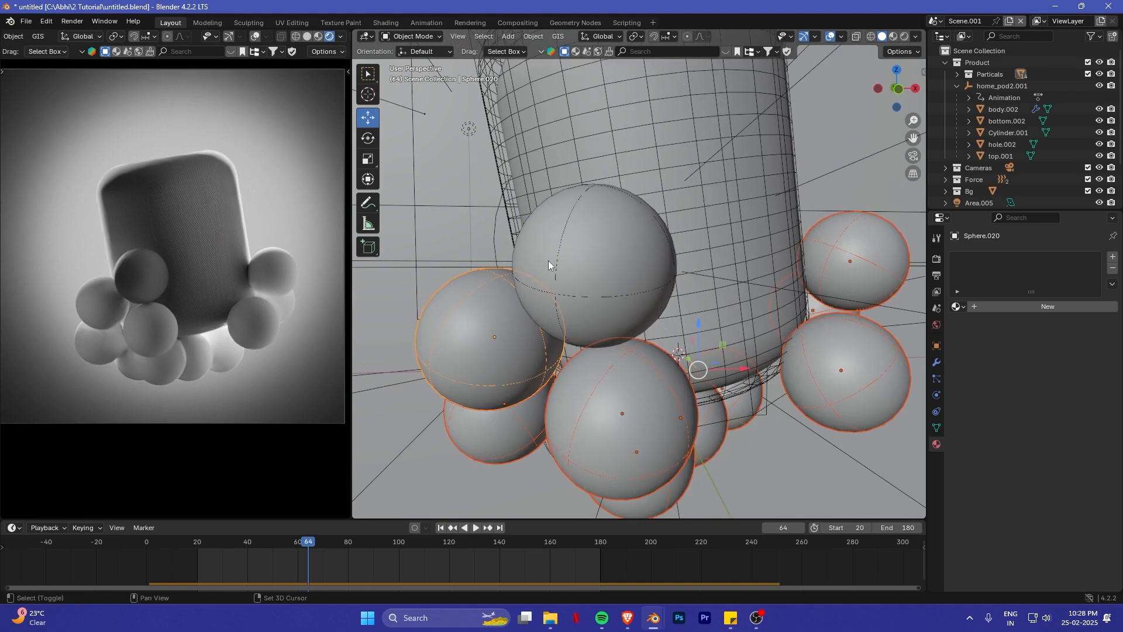
{"action": "scroll", "coordinate": [549, 261], "scroll_direction": "down", "scroll_amount": 3}
{"action": "scroll", "coordinate": [626, 303], "scroll_direction": "up", "scroll_amount": 4}
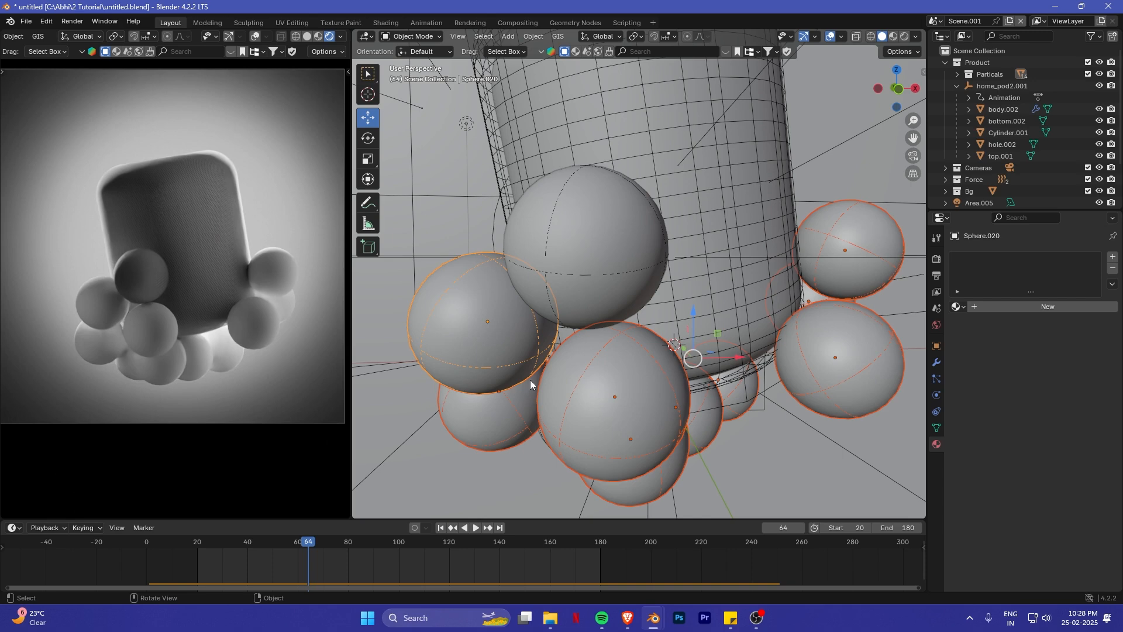
{"action": "middle_click_drag", "start_coordinate": [580, 385], "coordinate": [575, 319], "text": "shift"}
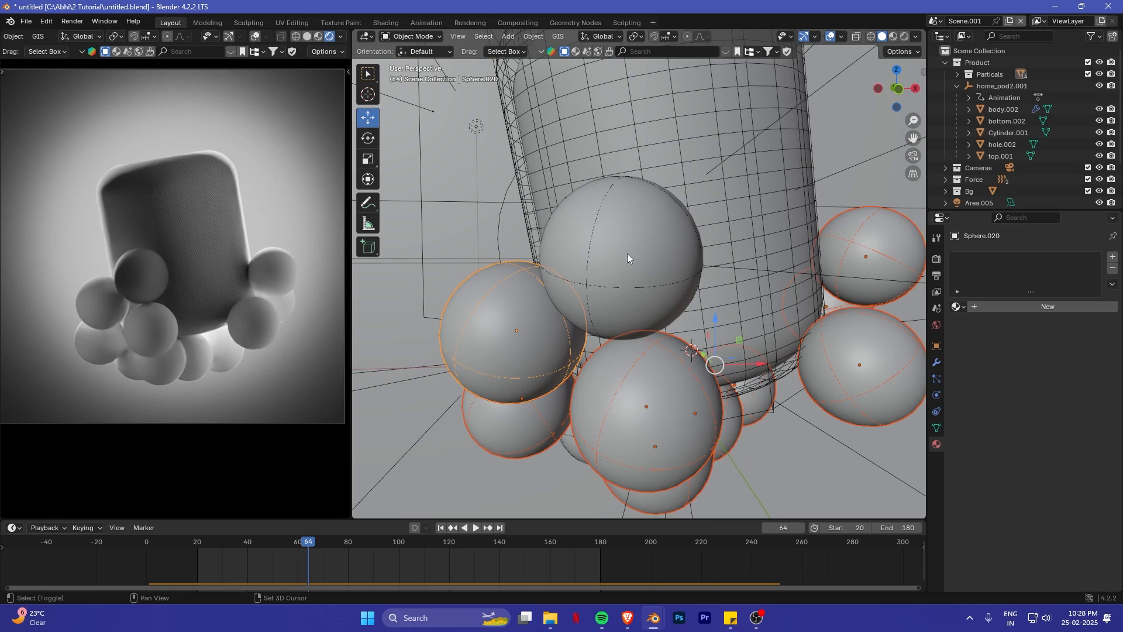
{"action": "left_click", "coordinate": [680, 280], "text": "shift"}
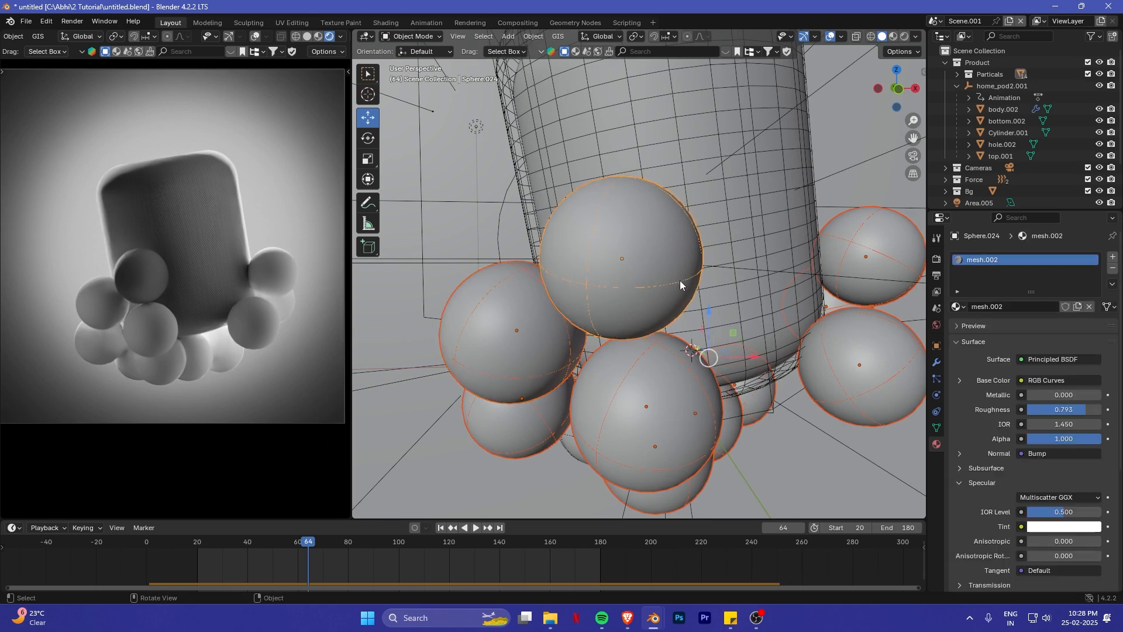
{"action": "key", "text": "ctrl+l"}
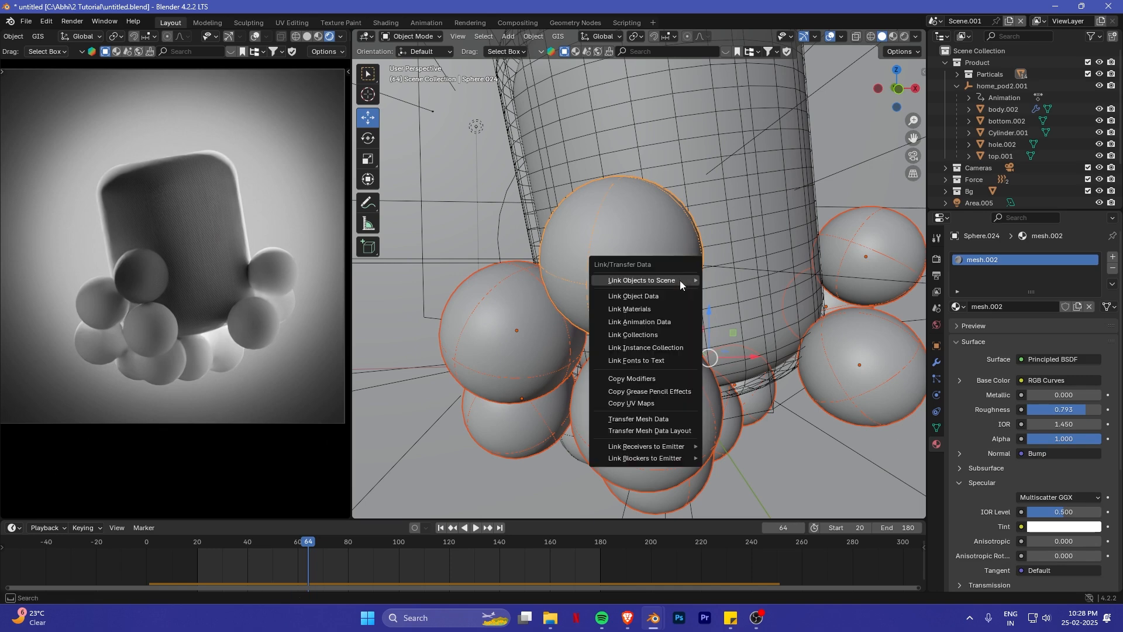
{"action": "left_click", "coordinate": [676, 308]}
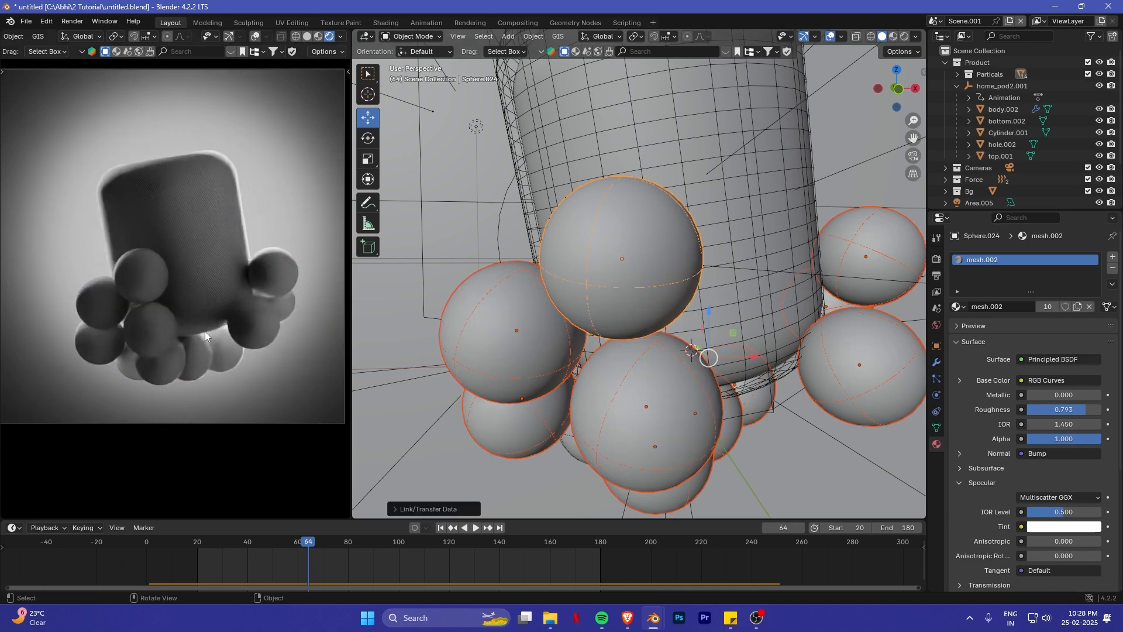
{"action": "scroll", "coordinate": [205, 331], "scroll_direction": "up", "scroll_amount": 6}
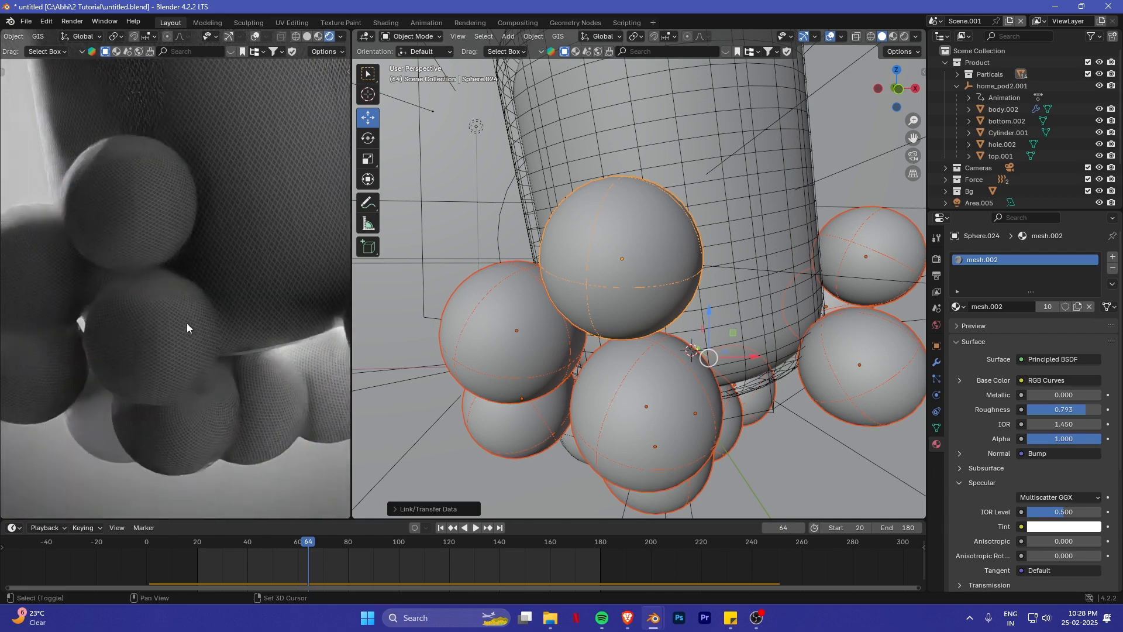
{"action": "middle_click_drag", "start_coordinate": [260, 392], "coordinate": [274, 362], "text": "shift"}
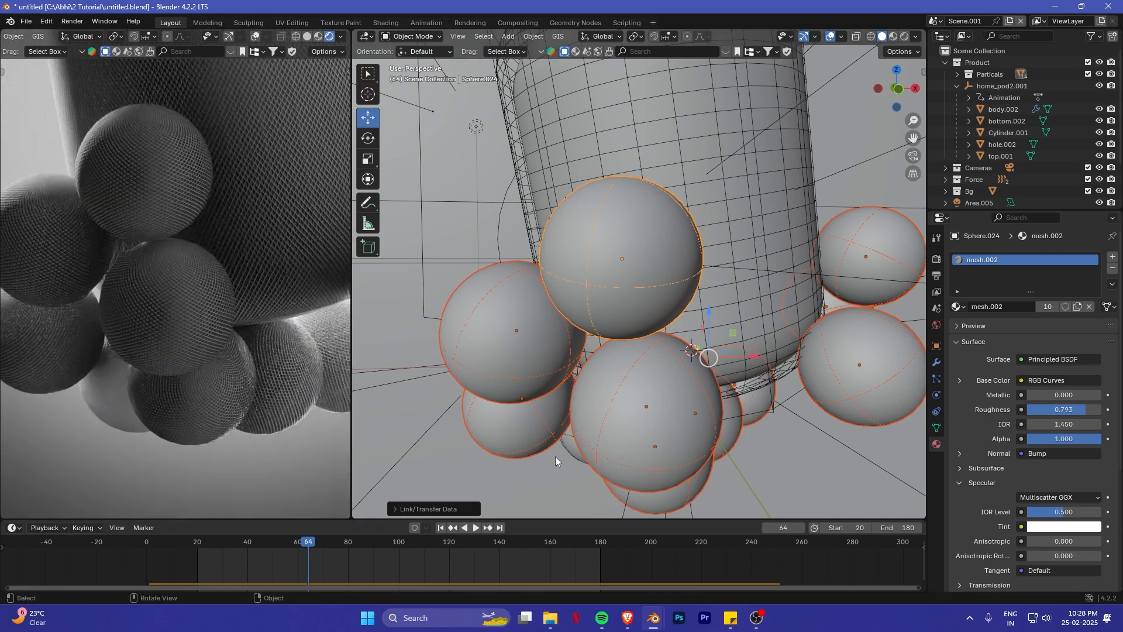
- Link the mesh.002 material from a textured sphere to the two remaining plain spheres beneath the HomePod
{"action": "middle_click_drag", "start_coordinate": [556, 456], "coordinate": [648, 324]}
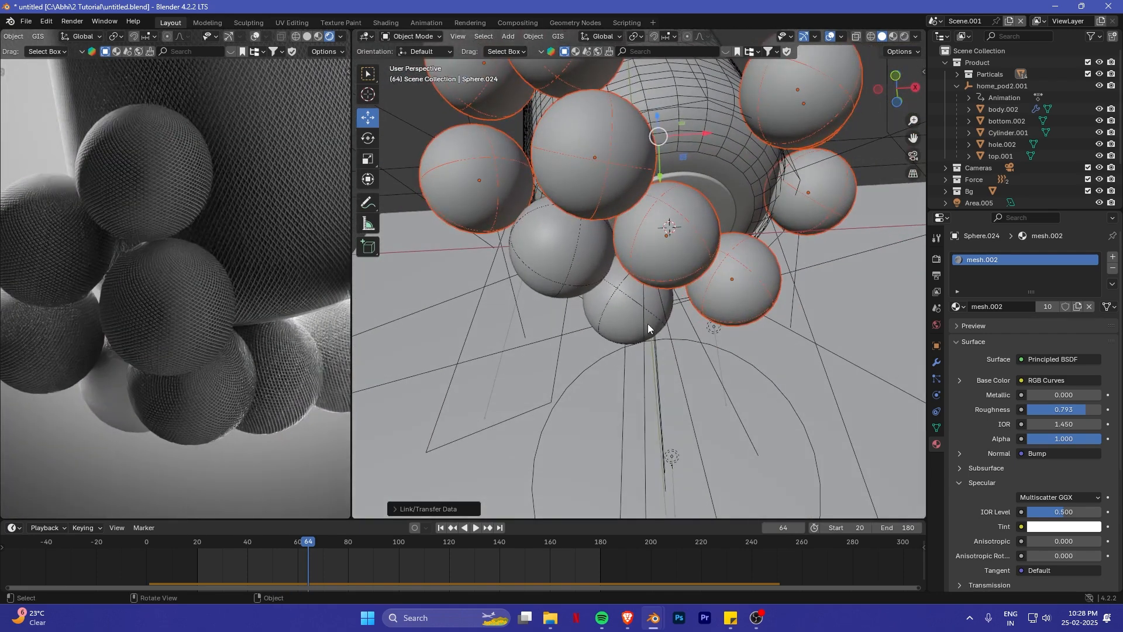
{"action": "left_click", "coordinate": [648, 324]}
{"action": "left_click", "coordinate": [597, 271], "text": "shift"}
{"action": "left_click", "coordinate": [661, 252], "text": "shift"}
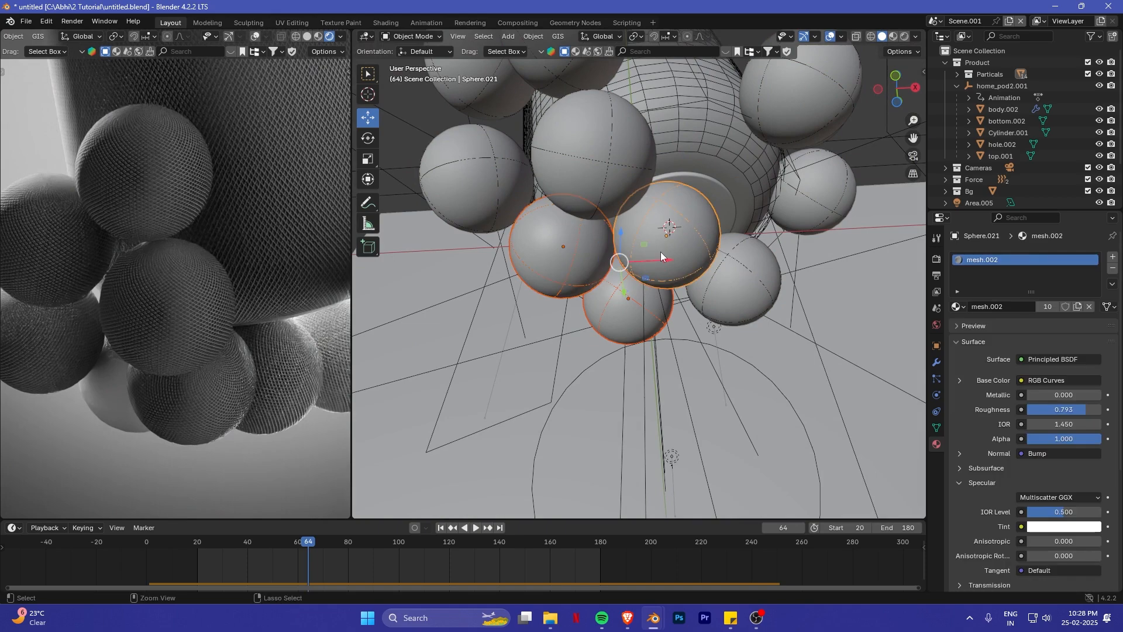
{"action": "key", "text": "ctrl+l"}
{"action": "left_click", "coordinate": [665, 255]}
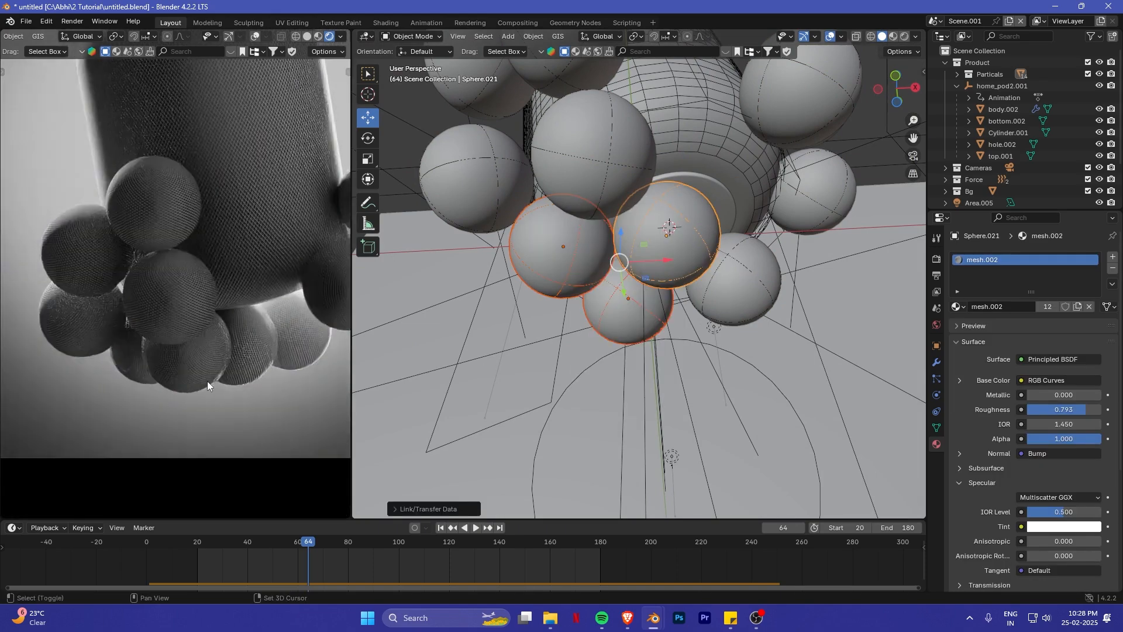
- Examine the mesh texture on the spheres in the rendered camera view and at frame 103
{"action": "middle_click_drag", "start_coordinate": [207, 381], "coordinate": [177, 373], "text": "shift"}
{"action": "scroll", "coordinate": [177, 373], "scroll_direction": "down", "scroll_amount": 3}
{"action": "middle_click_drag", "start_coordinate": [180, 319], "coordinate": [190, 354], "text": "shift"}
{"action": "scroll", "coordinate": [189, 351], "scroll_direction": "up", "scroll_amount": 1}
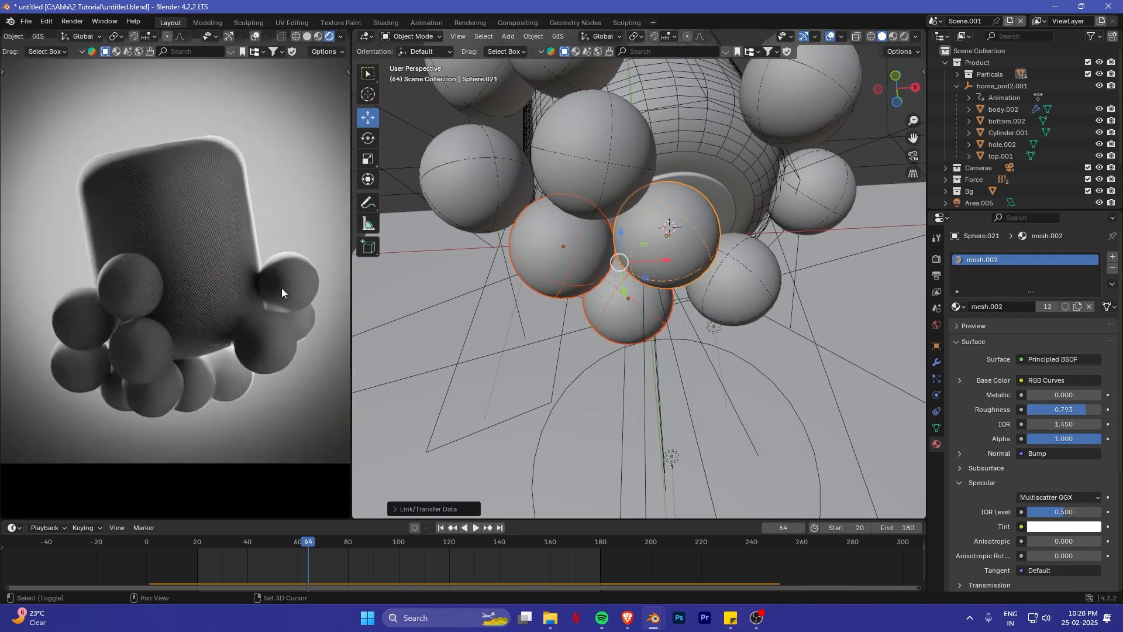
{"action": "scroll", "coordinate": [287, 306], "scroll_direction": "up", "scroll_amount": 3}
{"action": "middle_click_drag", "start_coordinate": [282, 288], "coordinate": [219, 300], "text": "shift"}
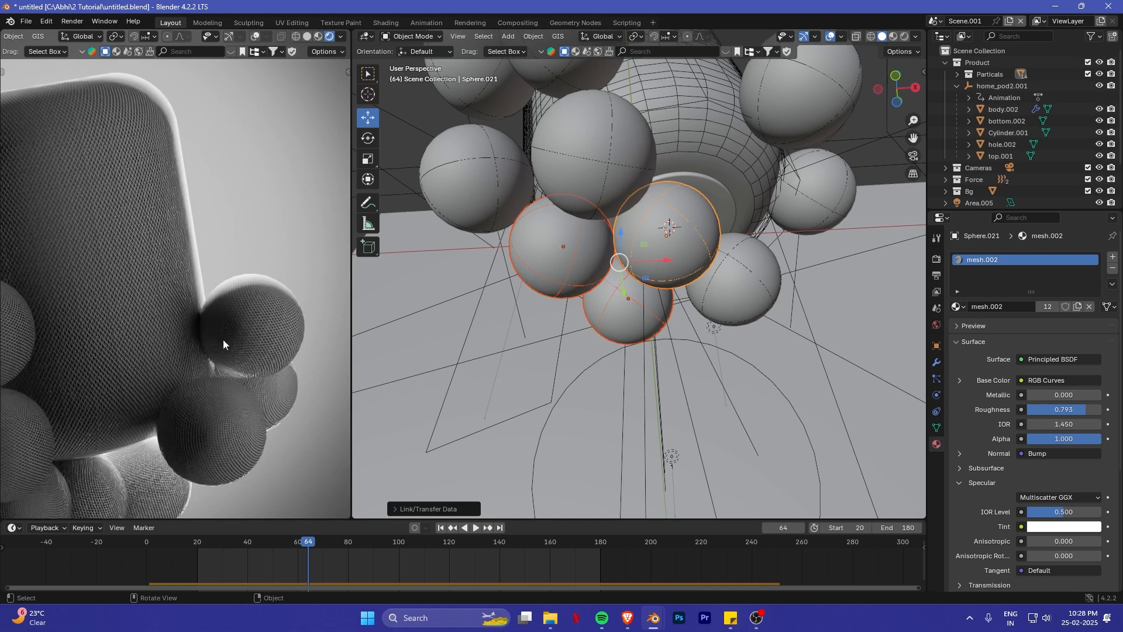
{"action": "scroll", "coordinate": [261, 316], "scroll_direction": "down", "scroll_amount": 1}
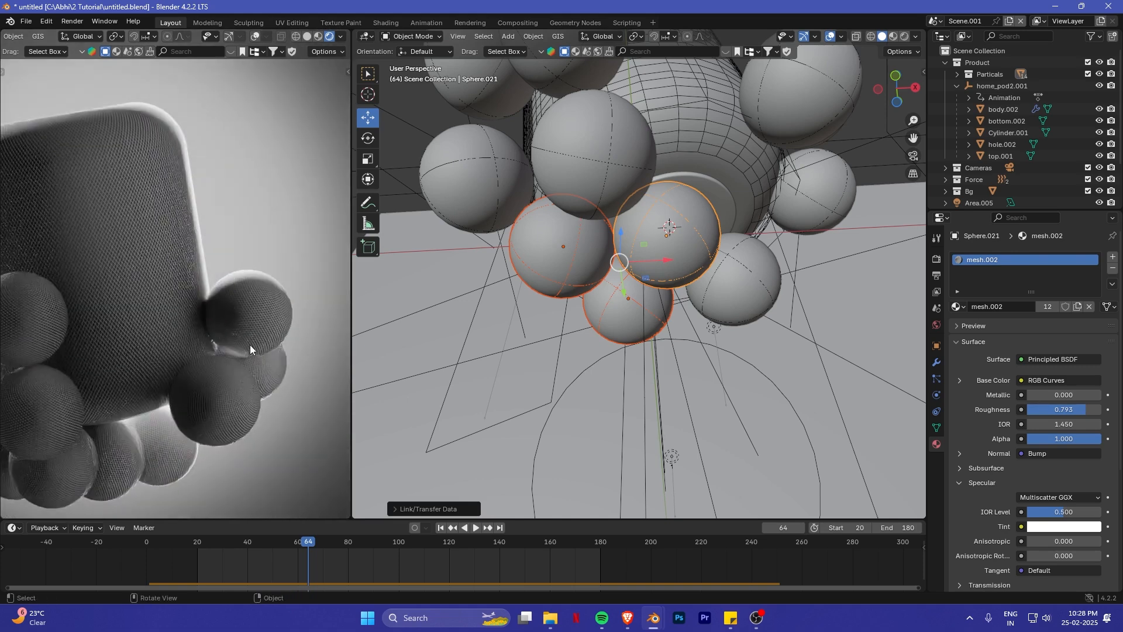
{"action": "scroll", "coordinate": [151, 359], "scroll_direction": "down", "scroll_amount": 5}
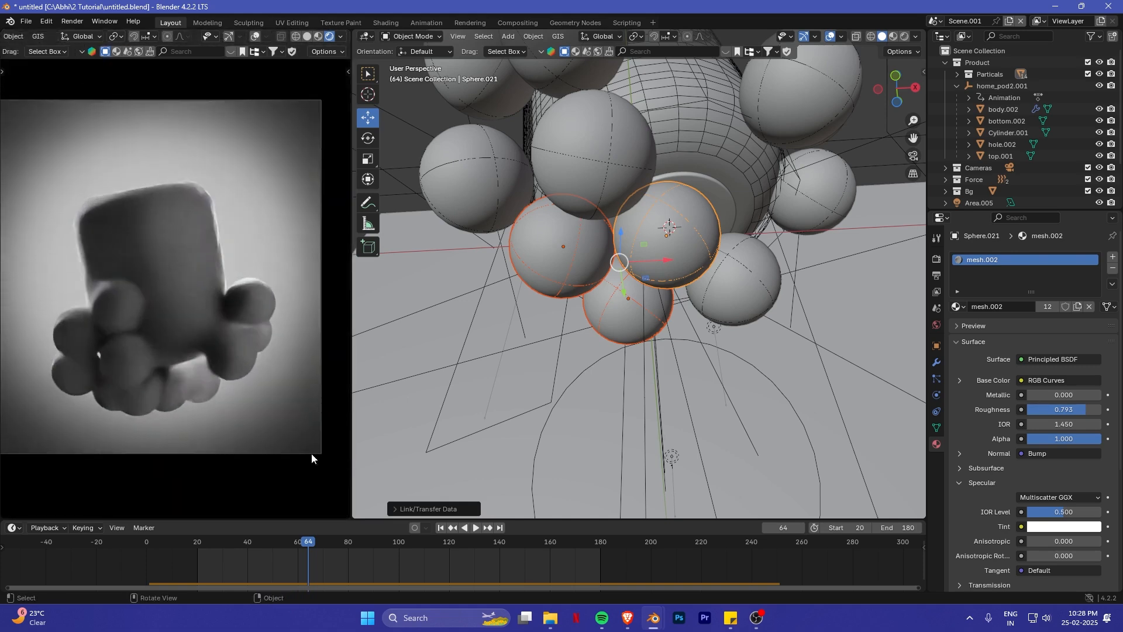
{"action": "left_click", "coordinate": [406, 542]}
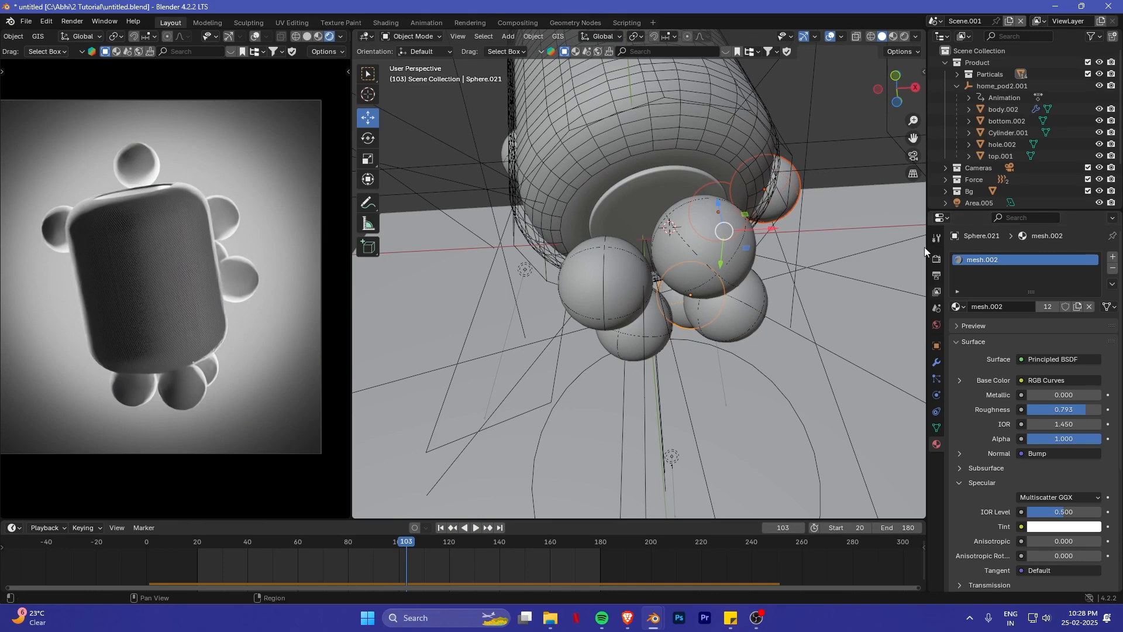
- Set the render's color management view transform to AgX after comparing it with Filmic
{"action": "left_click", "coordinate": [937, 259]}
{"action": "middle_click_drag", "start_coordinate": [216, 285], "coordinate": [227, 289], "text": "shift"}
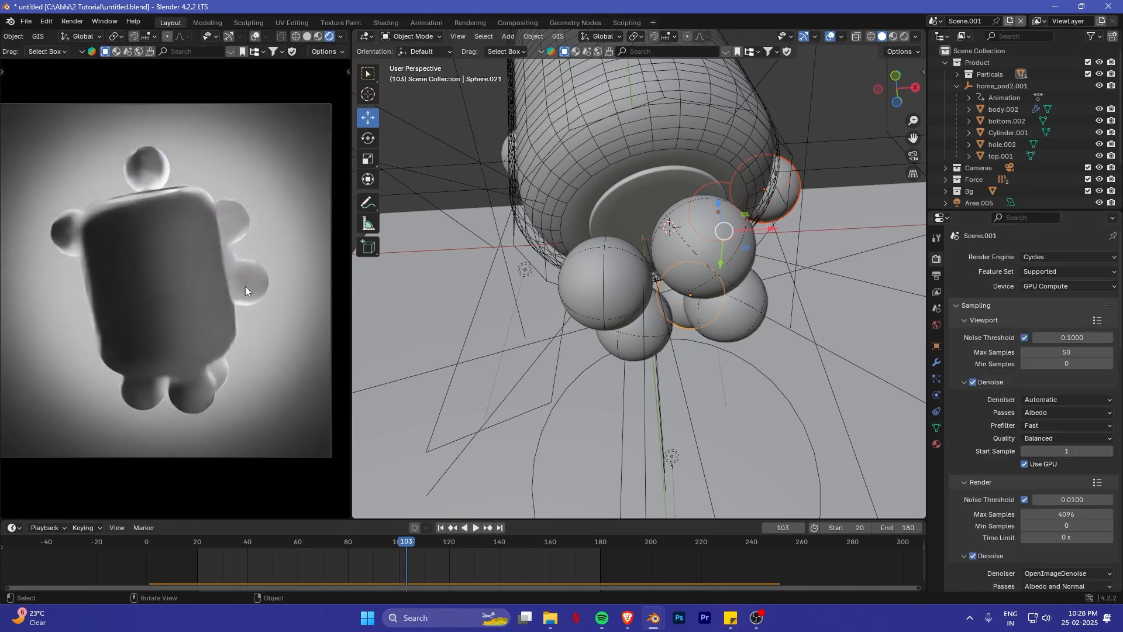
{"action": "scroll", "coordinate": [986, 333], "scroll_direction": "down", "scroll_amount": 10}
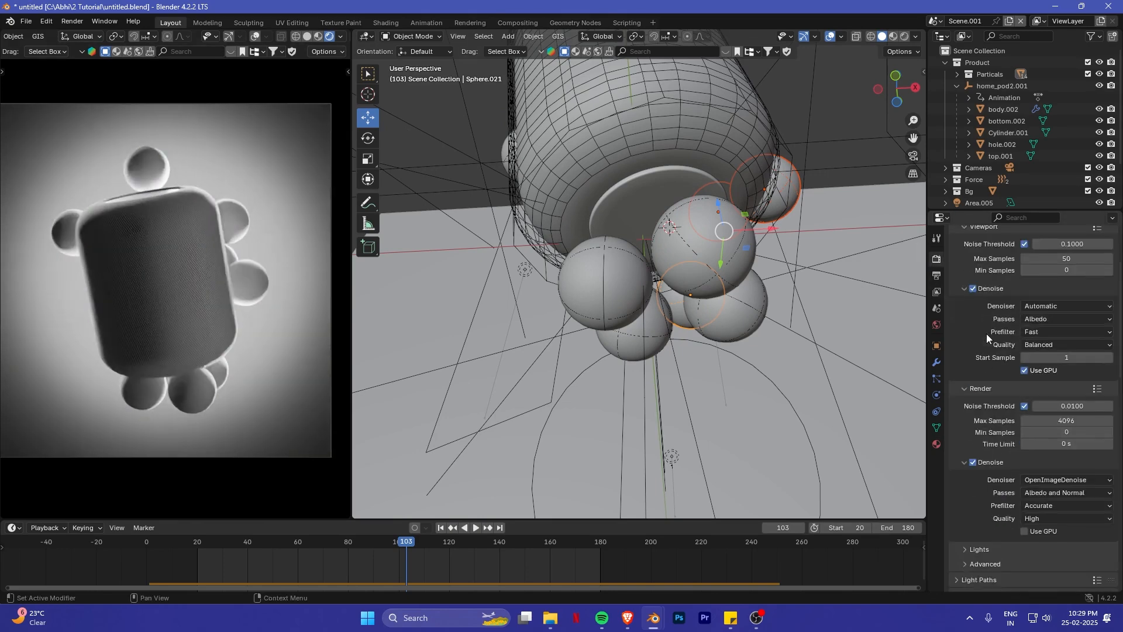
{"action": "scroll", "coordinate": [1005, 367], "scroll_direction": "down", "scroll_amount": 20}
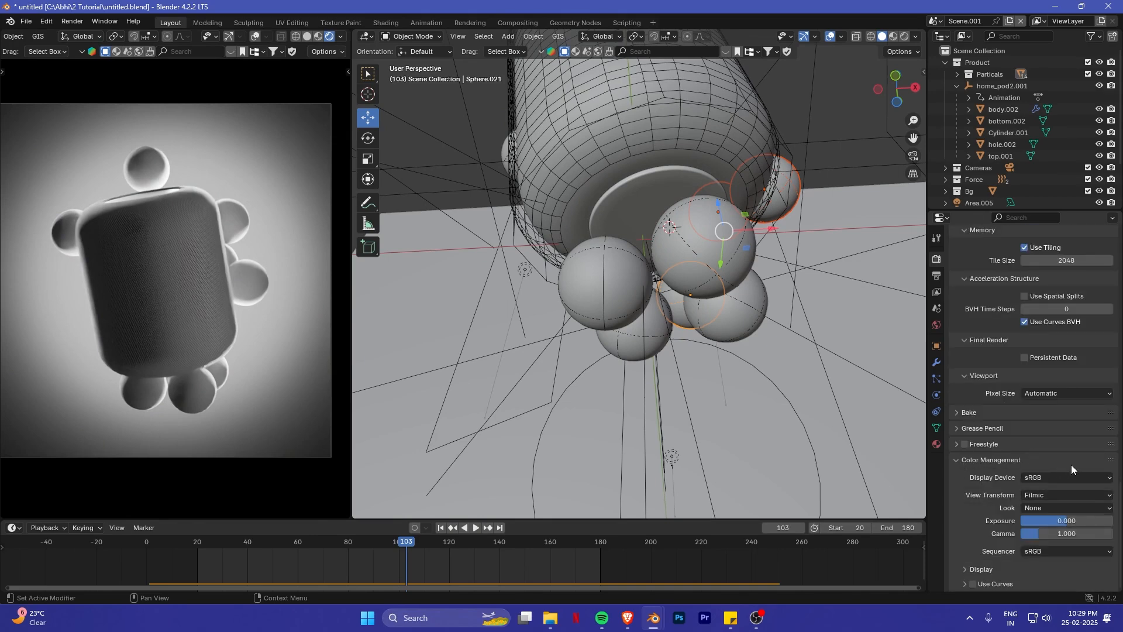
{"action": "left_click", "coordinate": [1034, 495]}
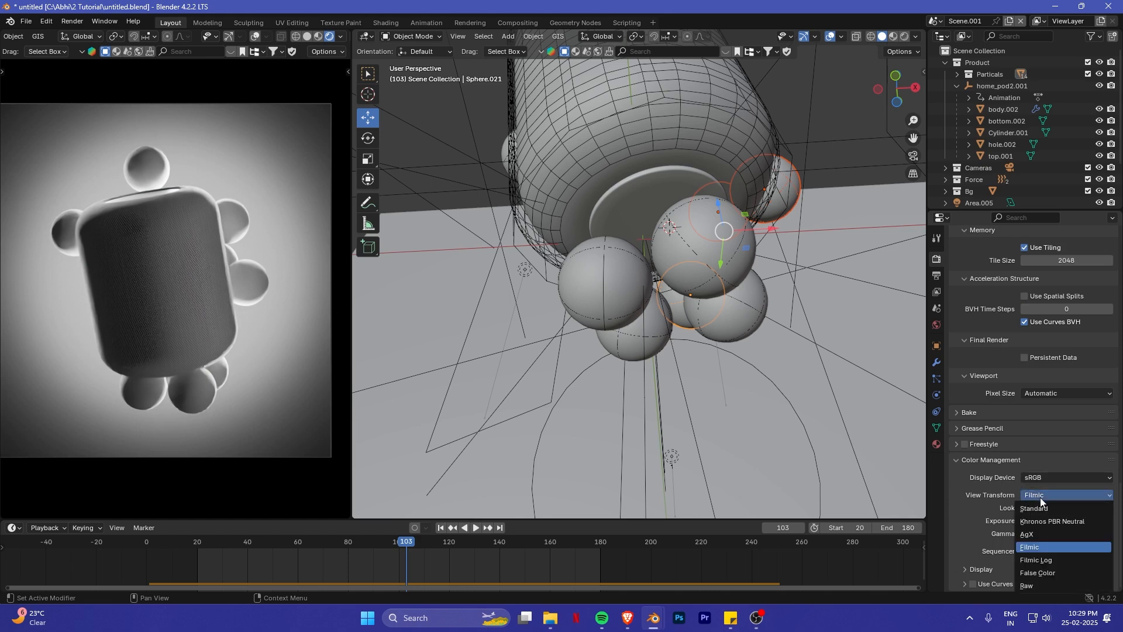
{"action": "left_click", "coordinate": [1037, 532]}
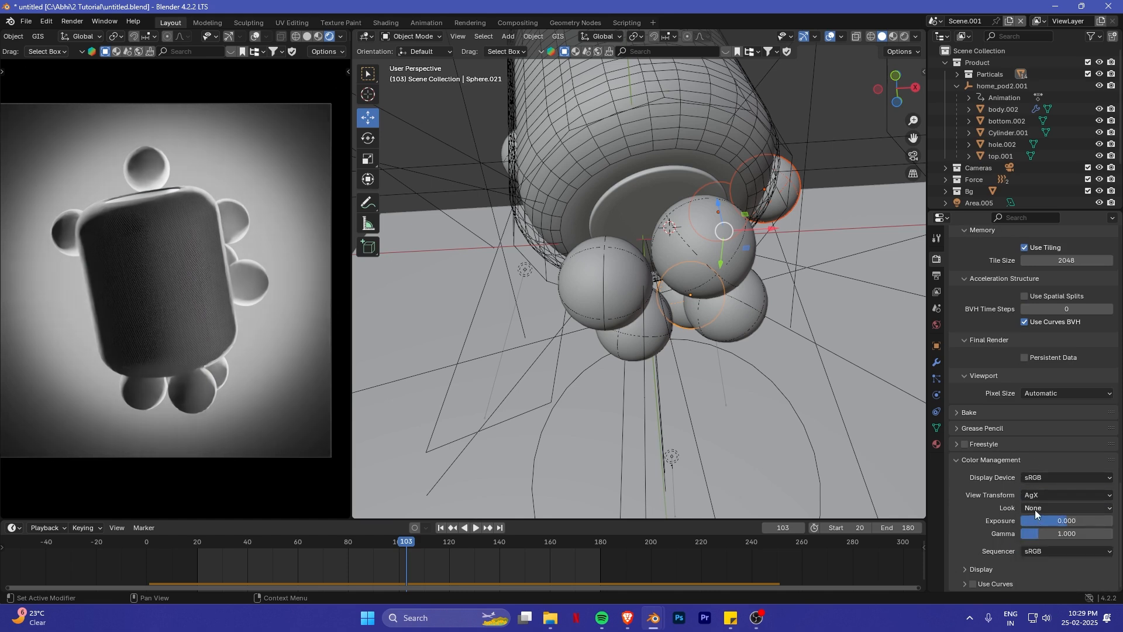
{"action": "left_click", "coordinate": [1035, 495]}
{"action": "left_click", "coordinate": [1039, 534]}
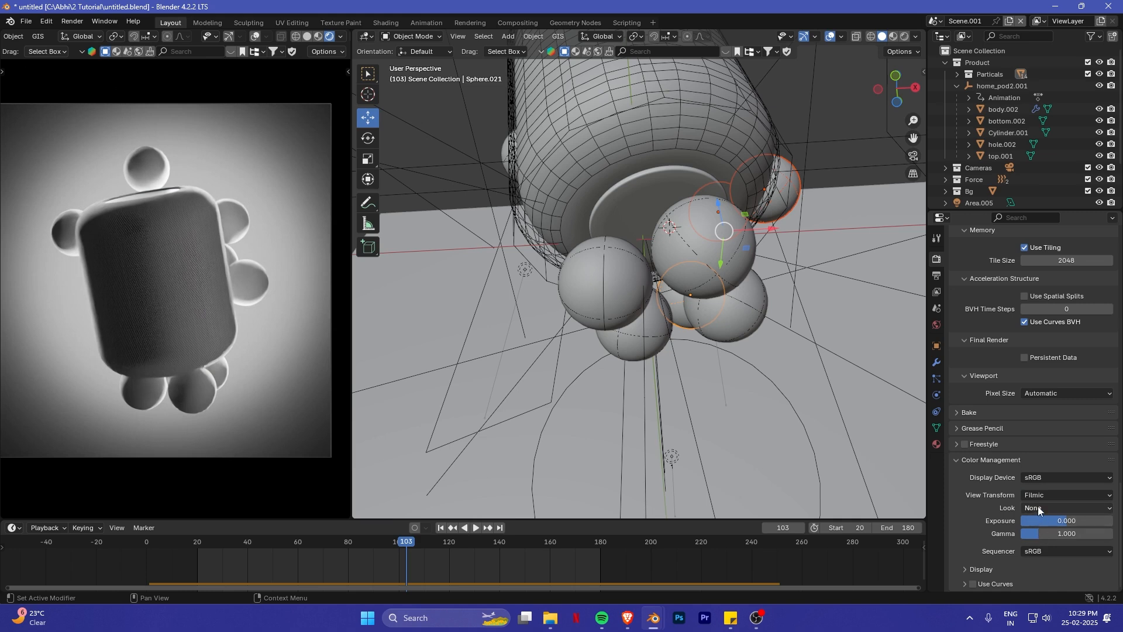
{"action": "left_click", "coordinate": [1040, 495]}
{"action": "left_click", "coordinate": [1041, 530]}
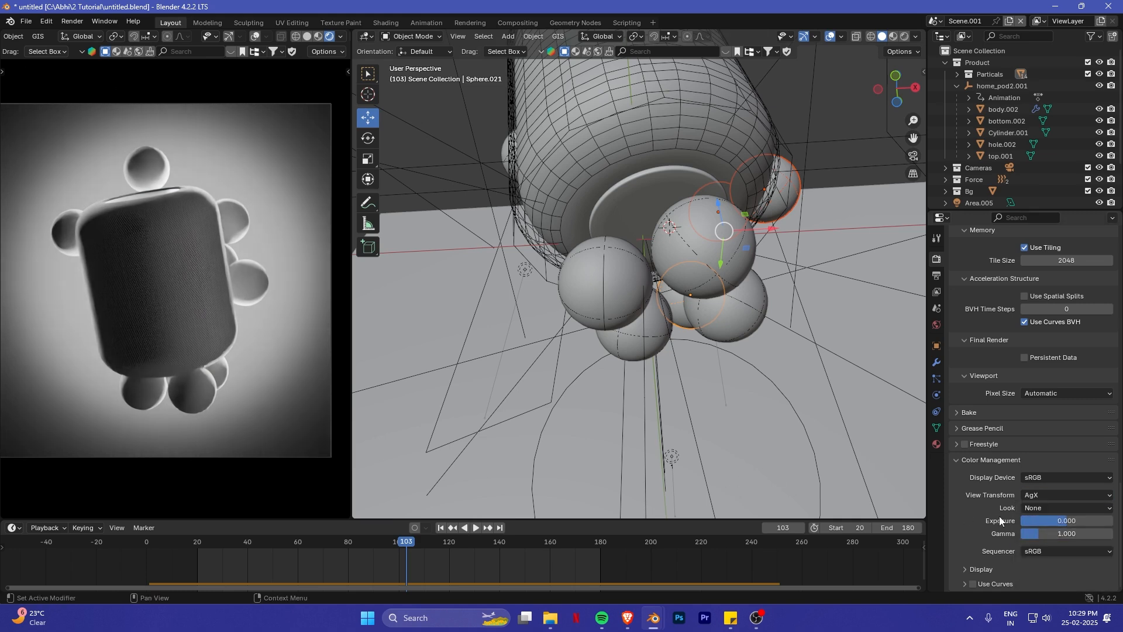
- Try the Medium High Contrast look on the rendered view and set the look back to None
{"action": "left_click", "coordinate": [1031, 508]}
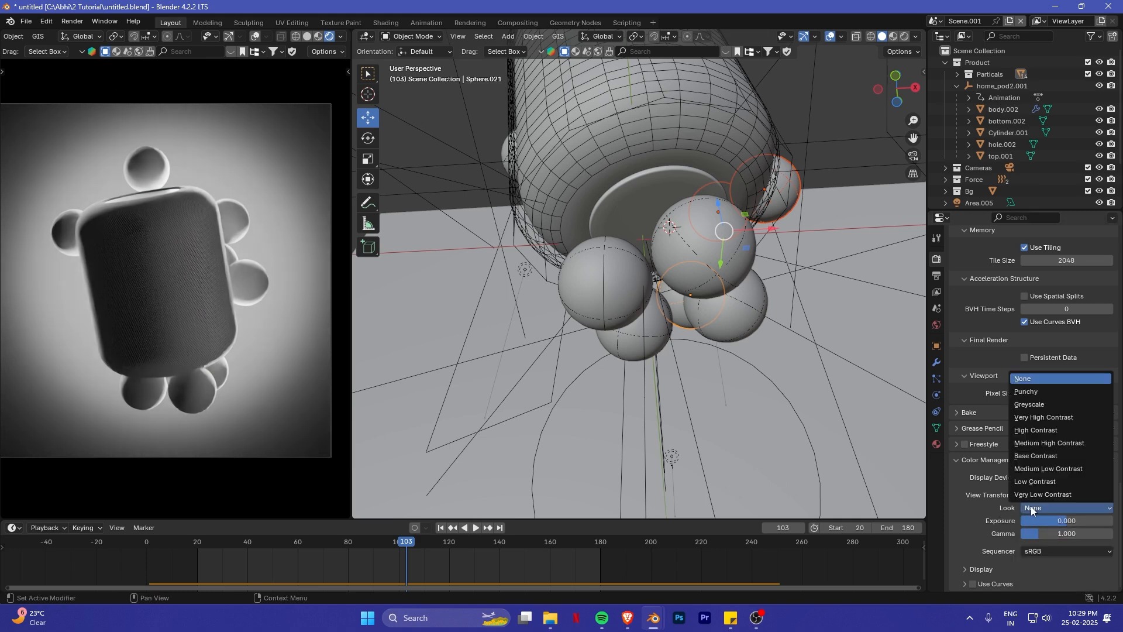
{"action": "left_click", "coordinate": [1031, 444]}
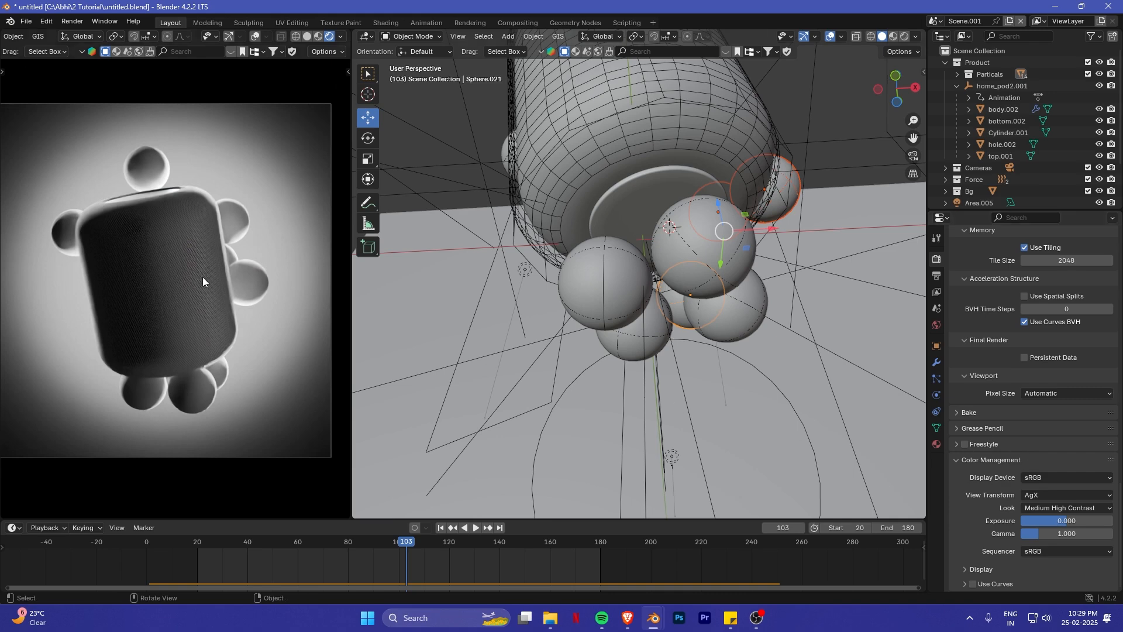
{"action": "scroll", "coordinate": [180, 273], "scroll_direction": "up", "scroll_amount": 2}
{"action": "scroll", "coordinate": [179, 283], "scroll_direction": "up", "scroll_amount": 3}
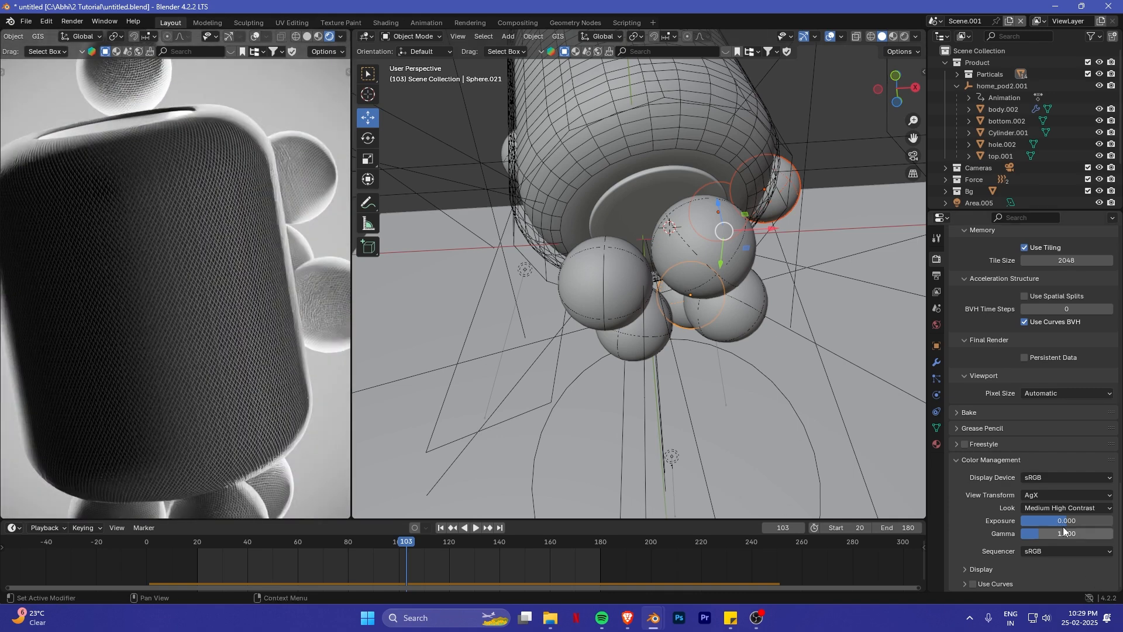
{"action": "left_click", "coordinate": [1055, 506]}
{"action": "left_click", "coordinate": [1040, 379]}
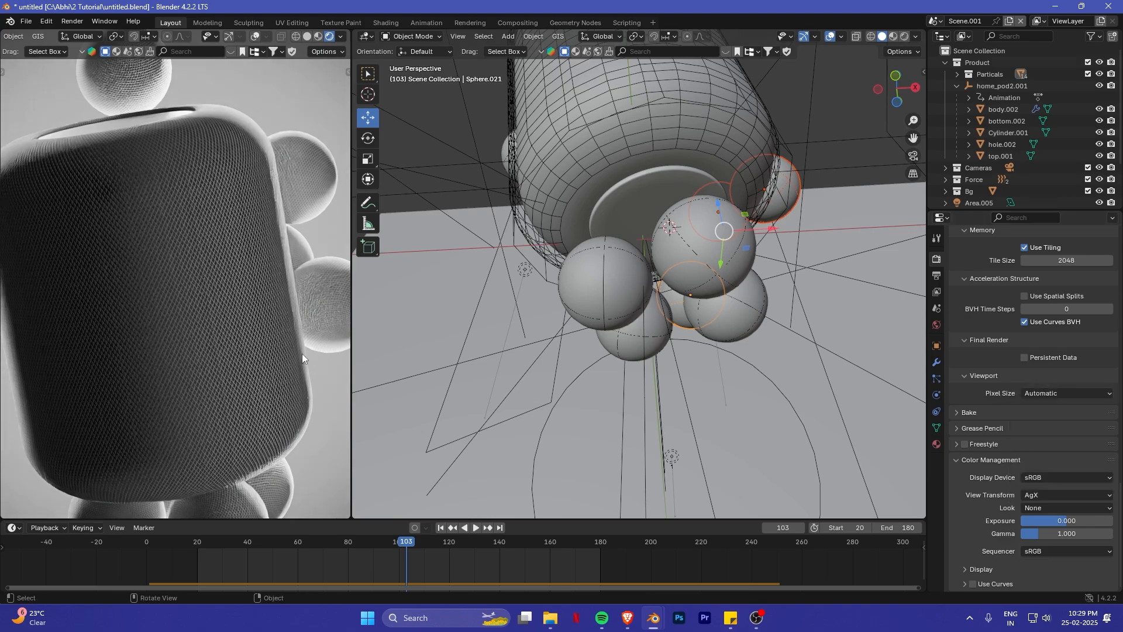
- Scrub through the animation to frame 134 and render that frame as a still image
{"action": "scroll", "coordinate": [239, 246], "scroll_direction": "down", "scroll_amount": 4}
{"action": "left_click_drag", "start_coordinate": [409, 545], "coordinate": [203, 518]}
{"action": "scroll", "coordinate": [164, 241], "scroll_direction": "down", "scroll_amount": 3}
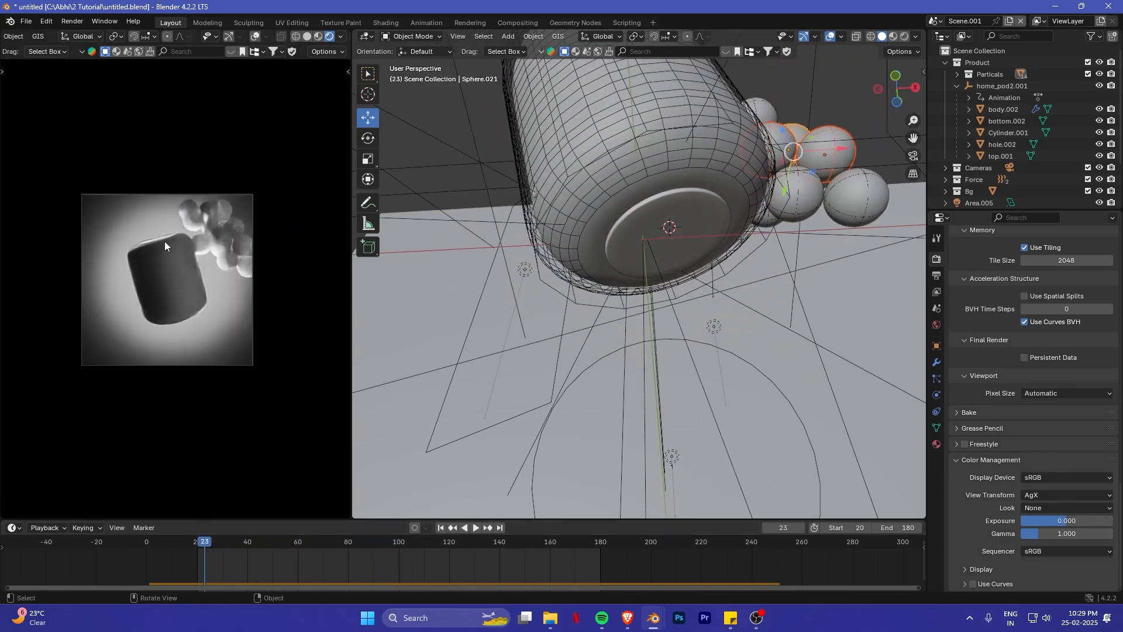
{"action": "left_click_drag", "start_coordinate": [305, 536], "coordinate": [469, 549]}
{"action": "scroll", "coordinate": [164, 283], "scroll_direction": "up", "scroll_amount": 5}
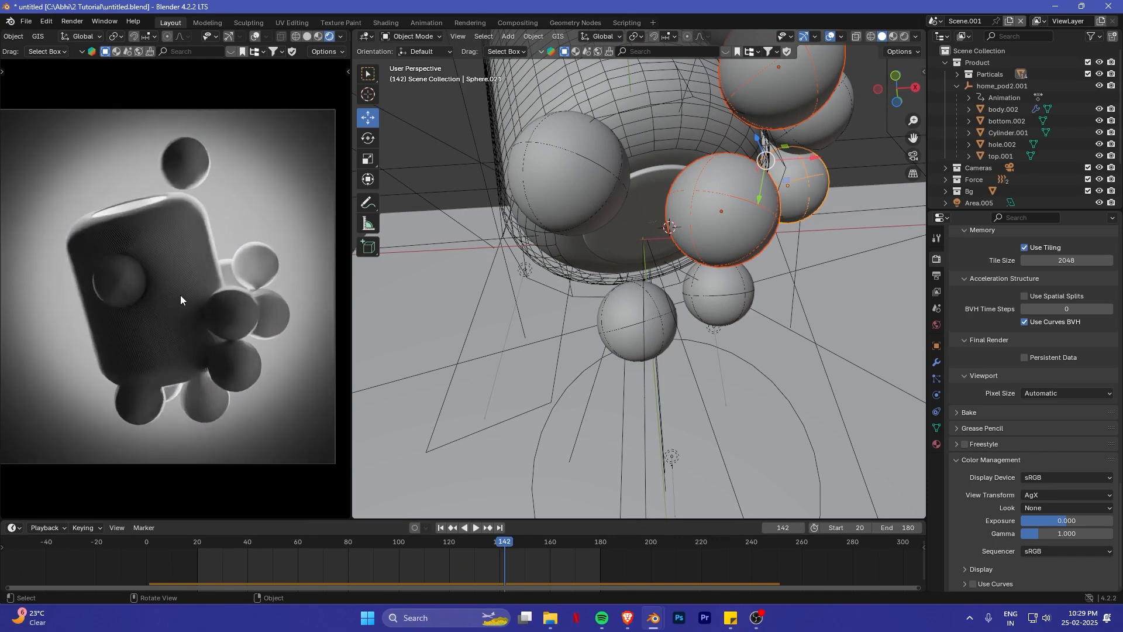
{"action": "key", "text": "F12"}
{"action": "scroll", "coordinate": [590, 352], "scroll_direction": "down", "scroll_amount": 3}
{"action": "double_click", "coordinate": [605, 221]}
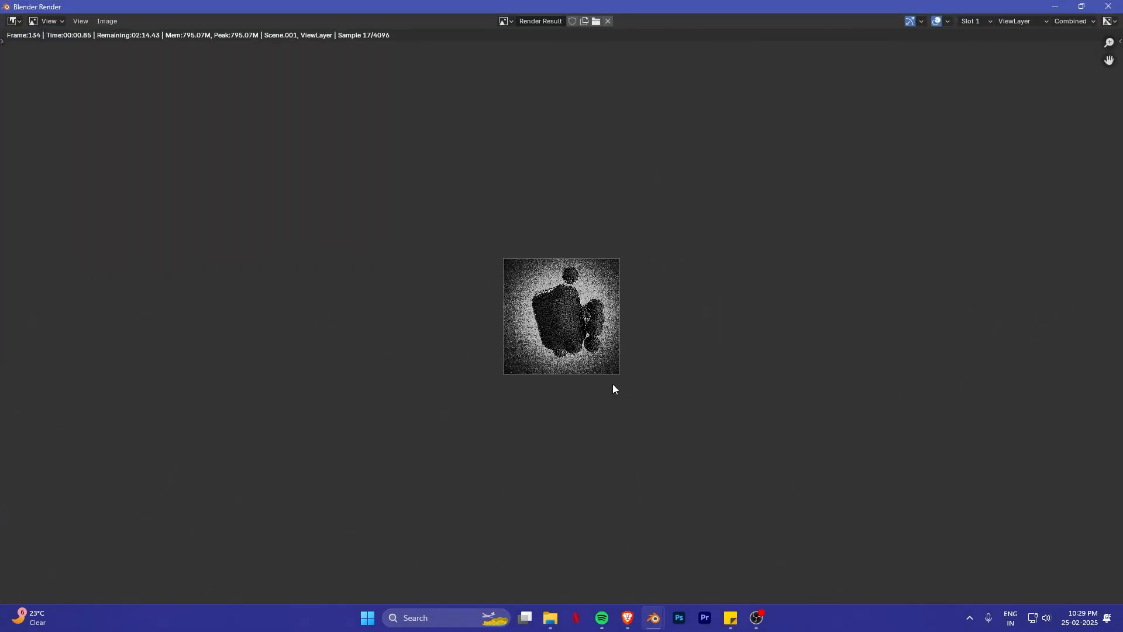
{"action": "scroll", "coordinate": [613, 384], "scroll_direction": "up", "scroll_amount": 7}
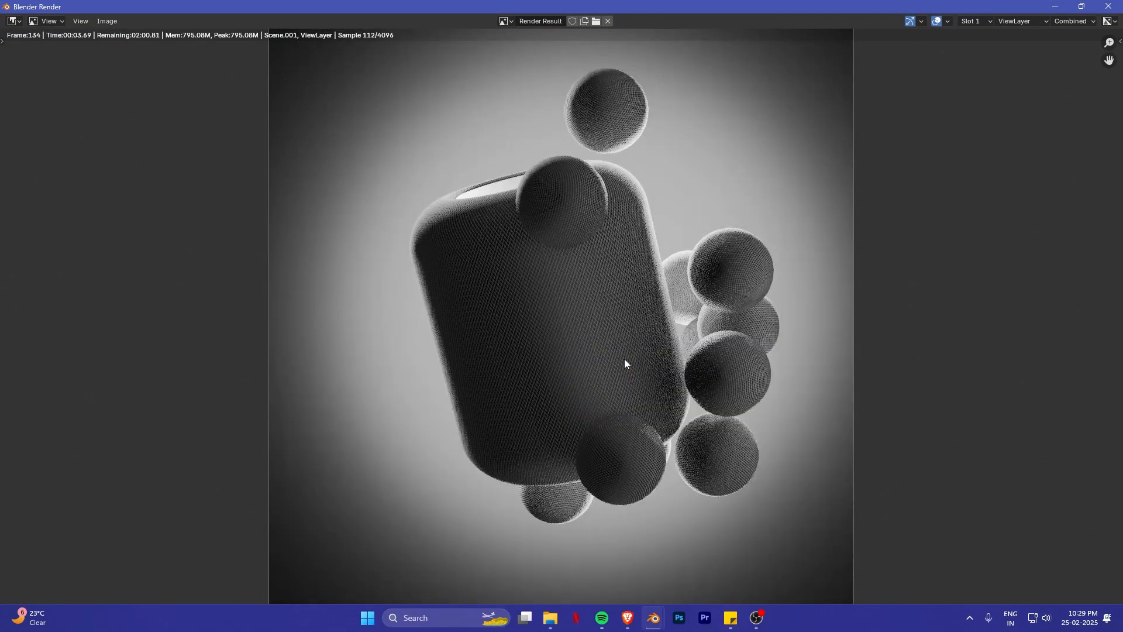